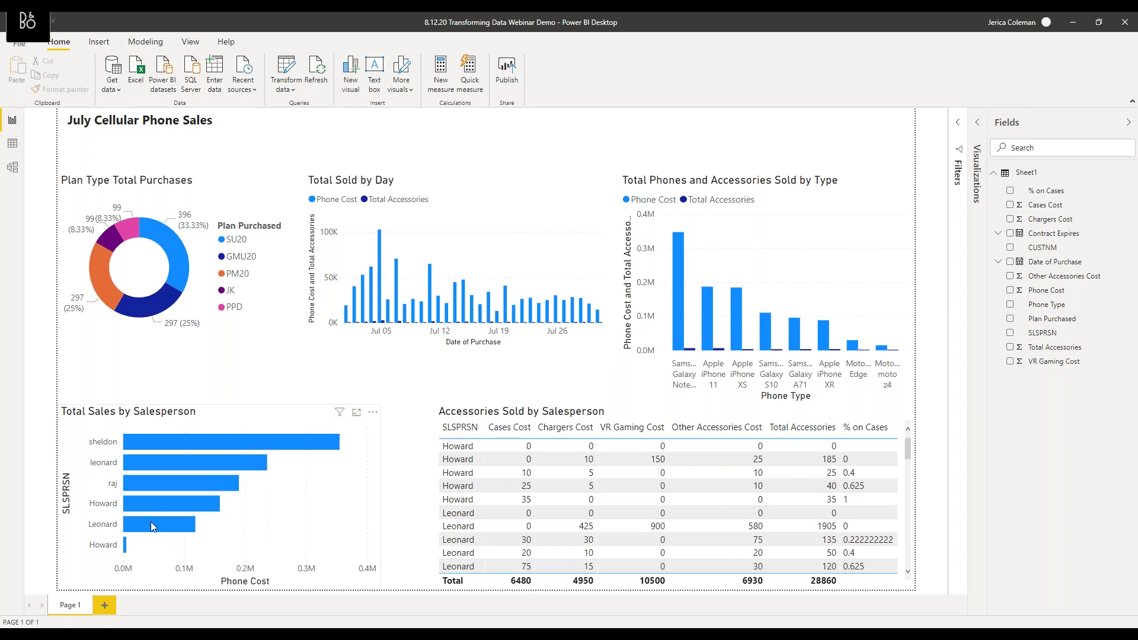
Step: Preview Sheet1 of the Transforming Data Webinar Demo Data workbook in the Navigator and dismiss it without importing
{"action": "mouse_move", "coordinate": [156, 537]}
{"action": "left_click", "coordinate": [135, 76]}
{"action": "left_click", "coordinate": [142, 170]}
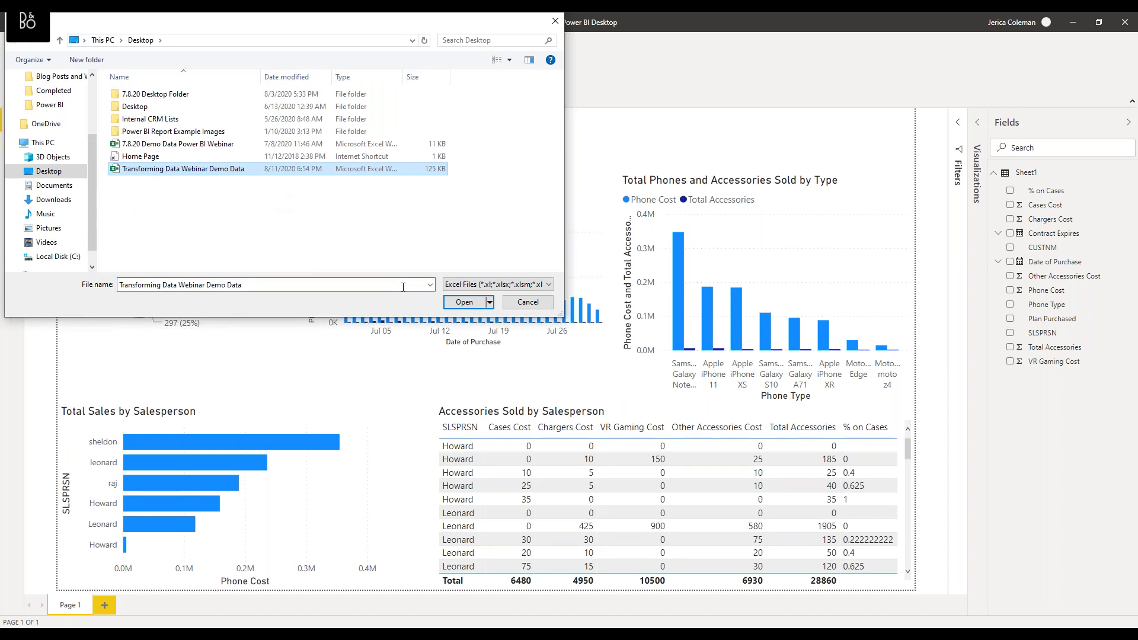
{"action": "left_click", "coordinate": [468, 304]}
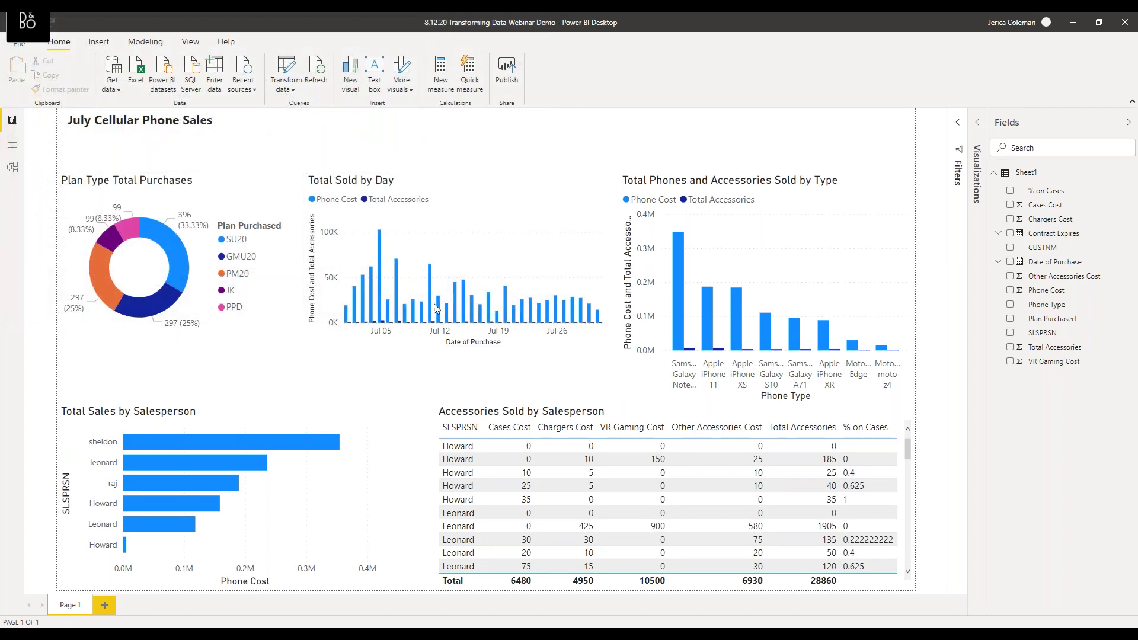
{"action": "left_click", "coordinate": [344, 210]}
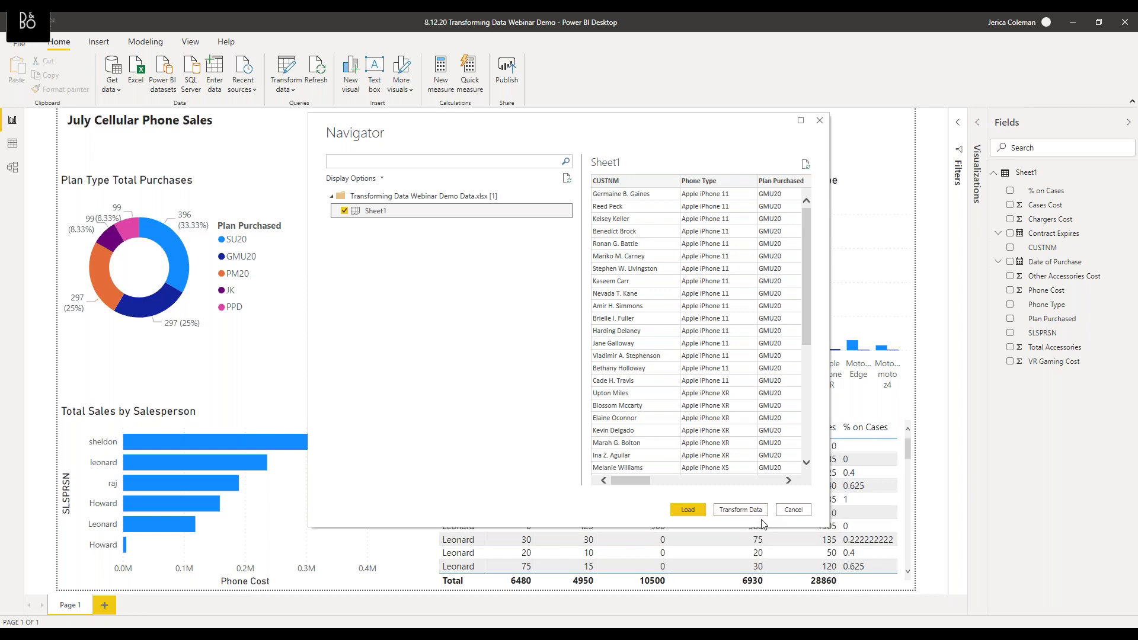
{"action": "left_click", "coordinate": [794, 510]}
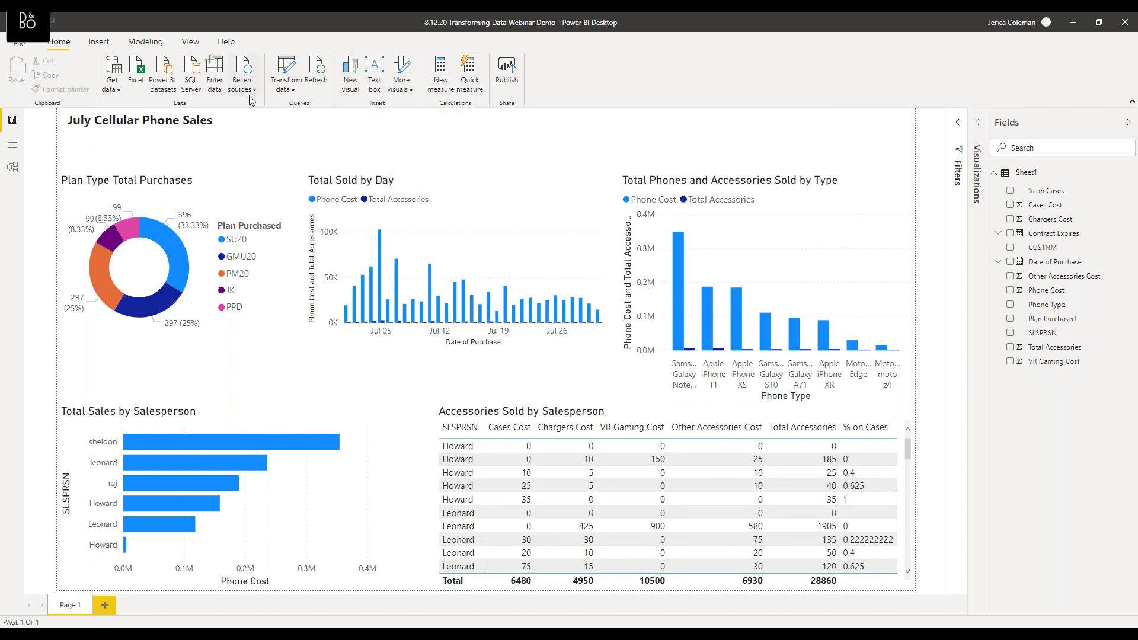
Step: Open the report's data in the Power Query Editor and bring up the transformation commands
{"action": "left_click", "coordinate": [287, 74]}
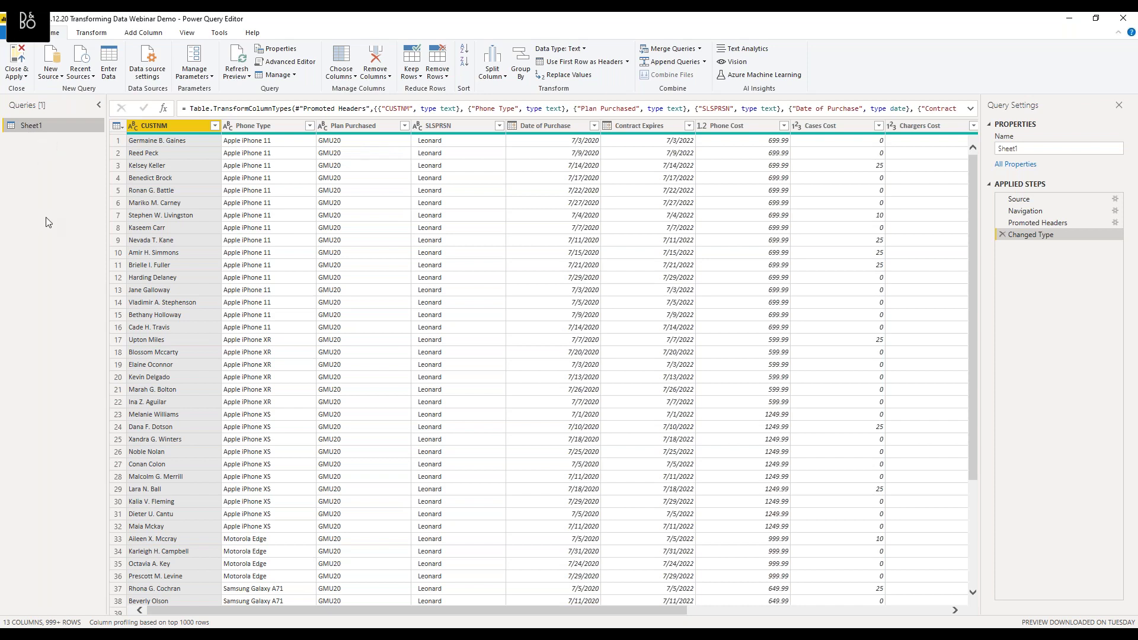
{"action": "left_click", "coordinate": [37, 22]}
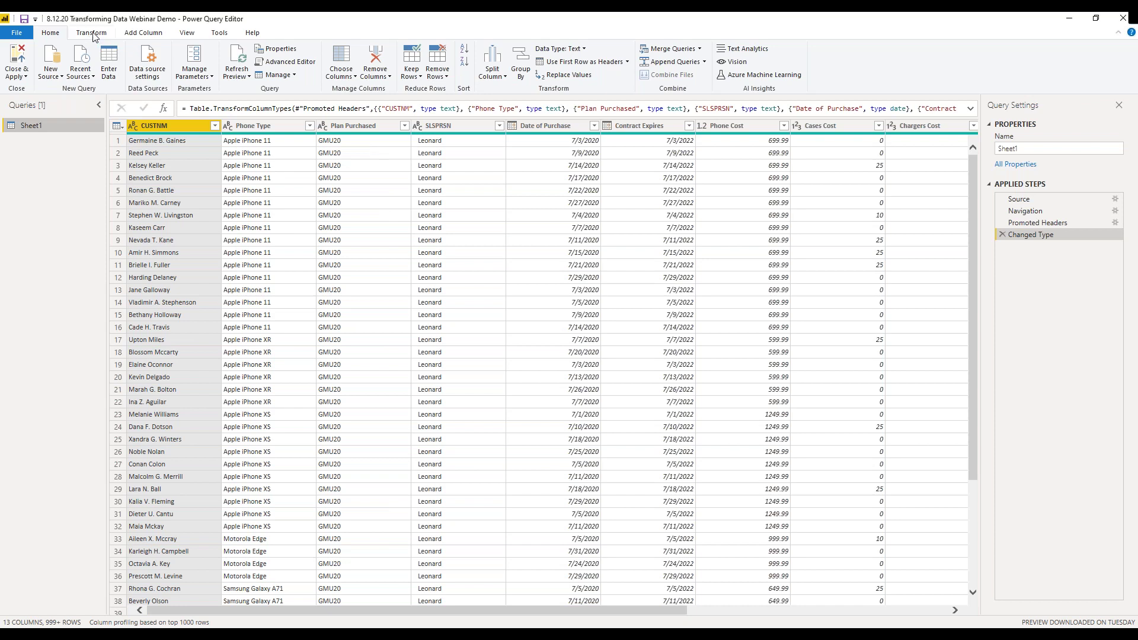
{"action": "left_click", "coordinate": [92, 36]}
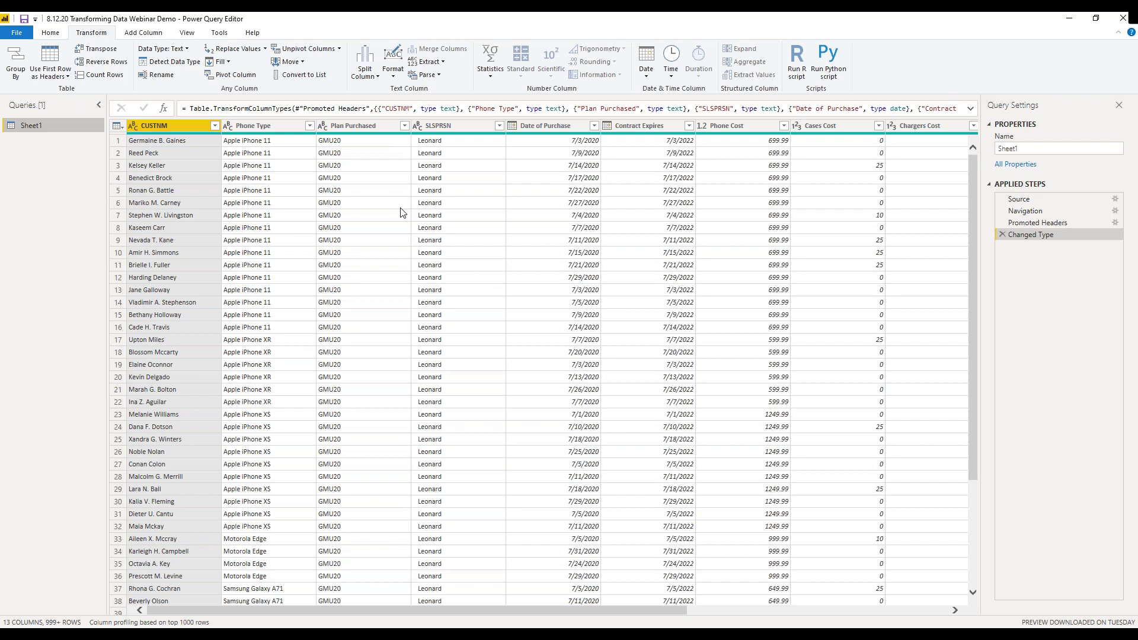
Step: Replace the value GMU20 with Get More Unlimited in the Plan Purchased column
{"action": "mouse_move", "coordinate": [386, 135]}
{"action": "left_click", "coordinate": [353, 127]}
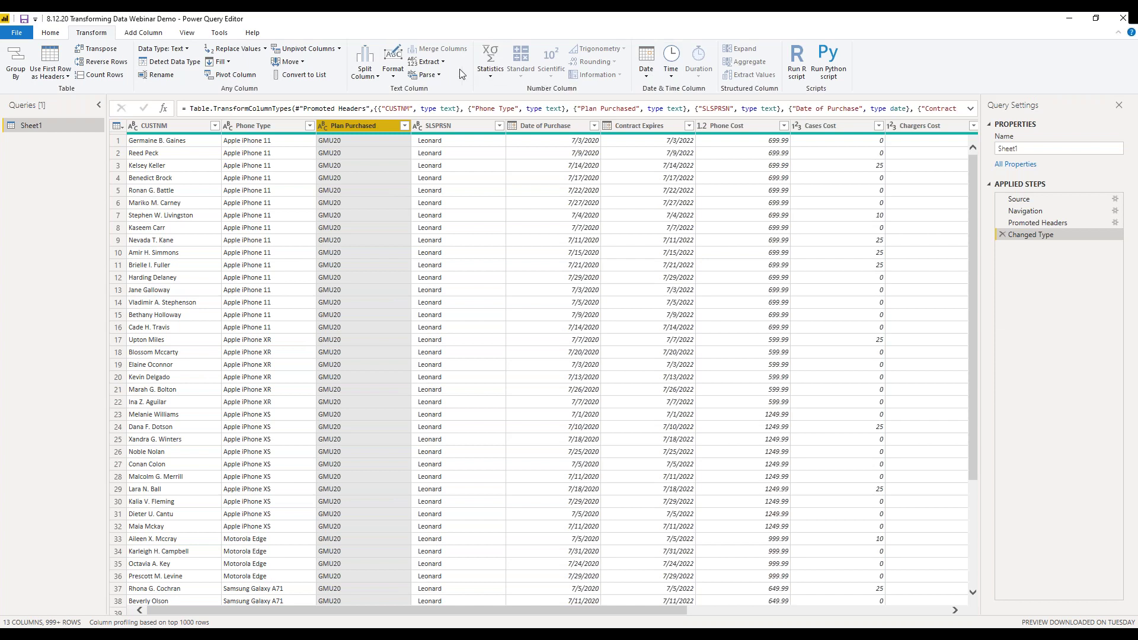
{"action": "left_click", "coordinate": [394, 77]}
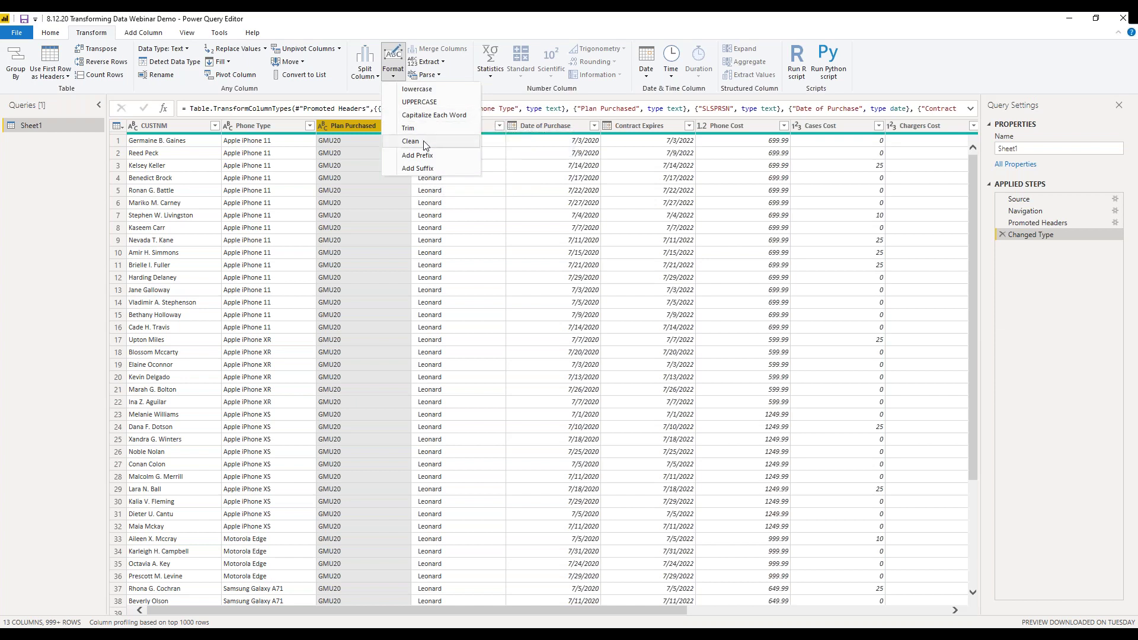
{"action": "right_click", "coordinate": [355, 128]}
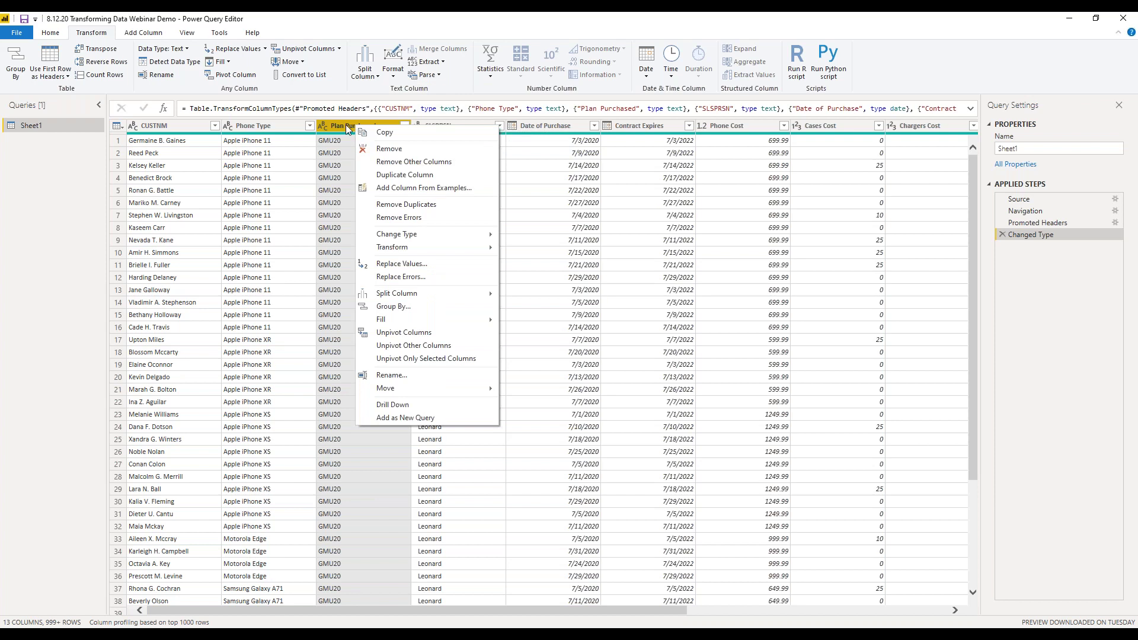
{"action": "right_click", "coordinate": [343, 124]}
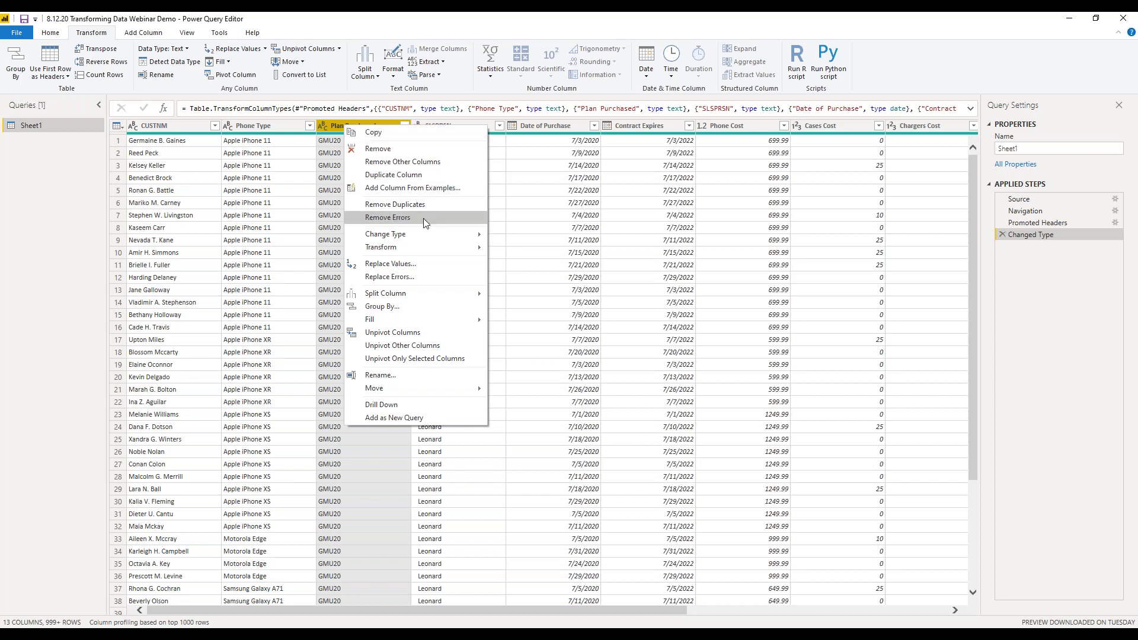
{"action": "mouse_move", "coordinate": [413, 251]}
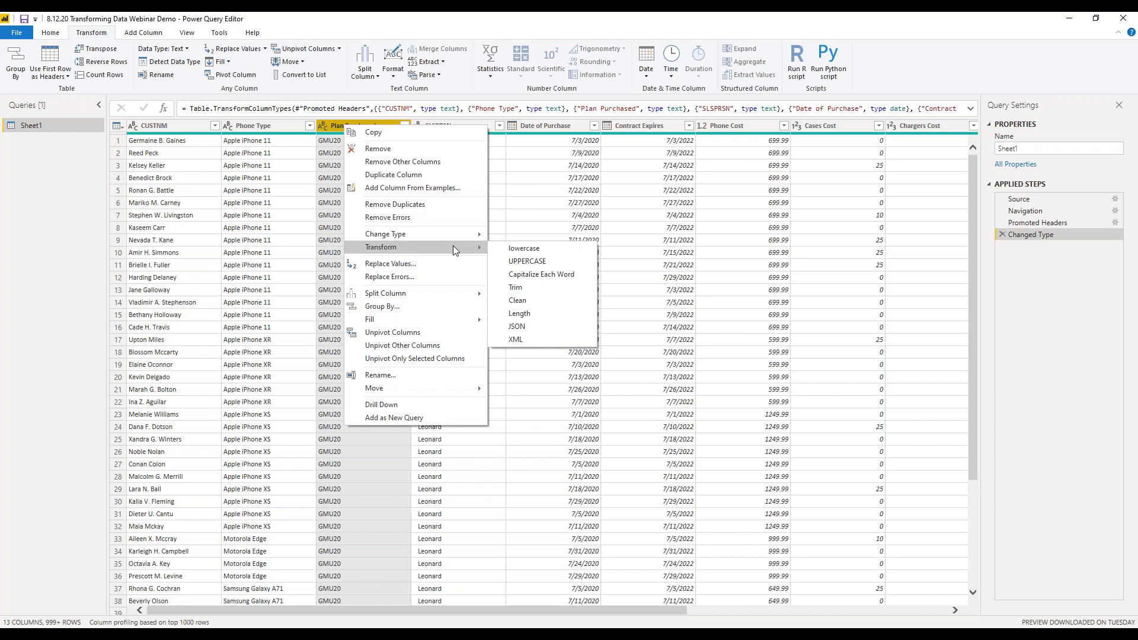
{"action": "left_click", "coordinate": [400, 264]}
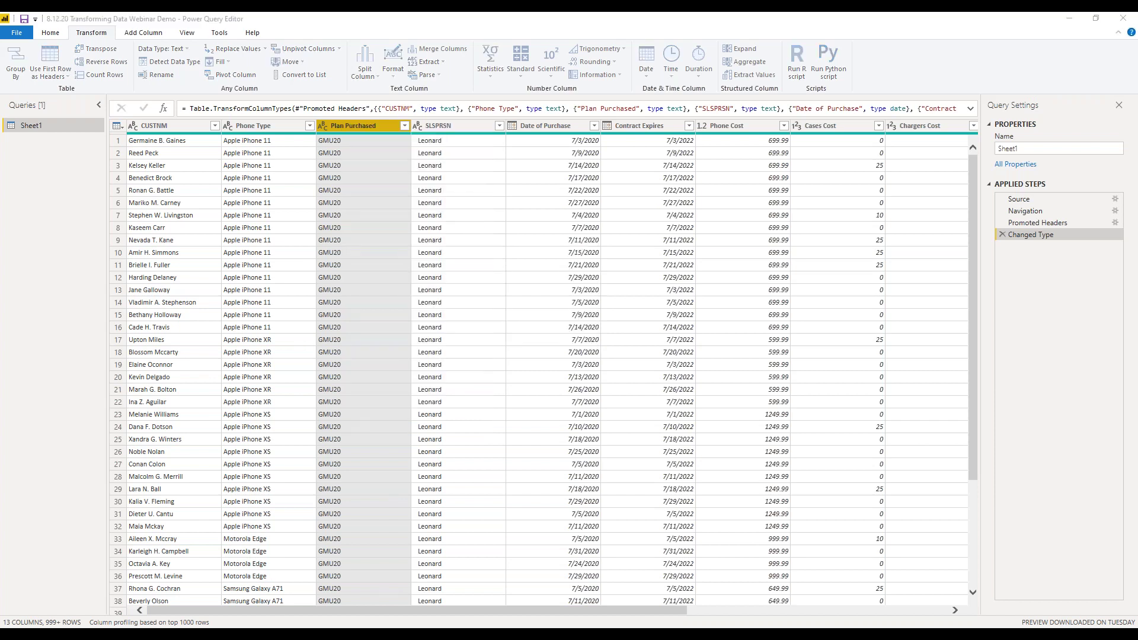
{"action": "type", "text": "GMU20"}
{"action": "key", "text": "Tab"}
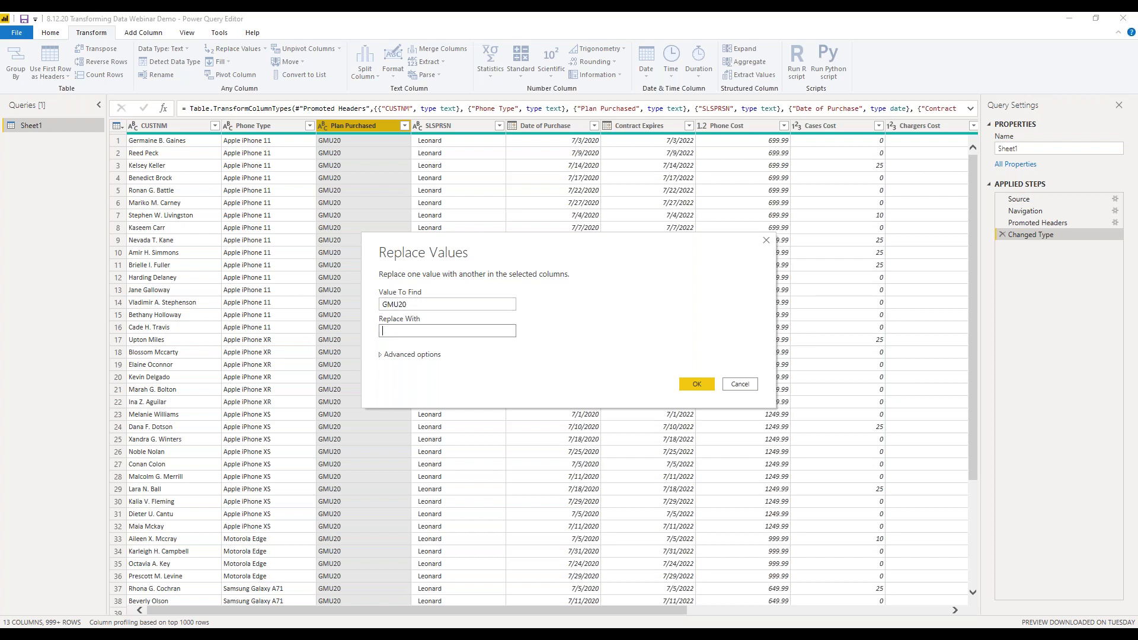
{"action": "type", "text": "Get More Unlimited"}
{"action": "left_click", "coordinate": [697, 384]}
Step: Replace the value JK with Just Kids in the Plan Purchased column
{"action": "right_click", "coordinate": [354, 125]}
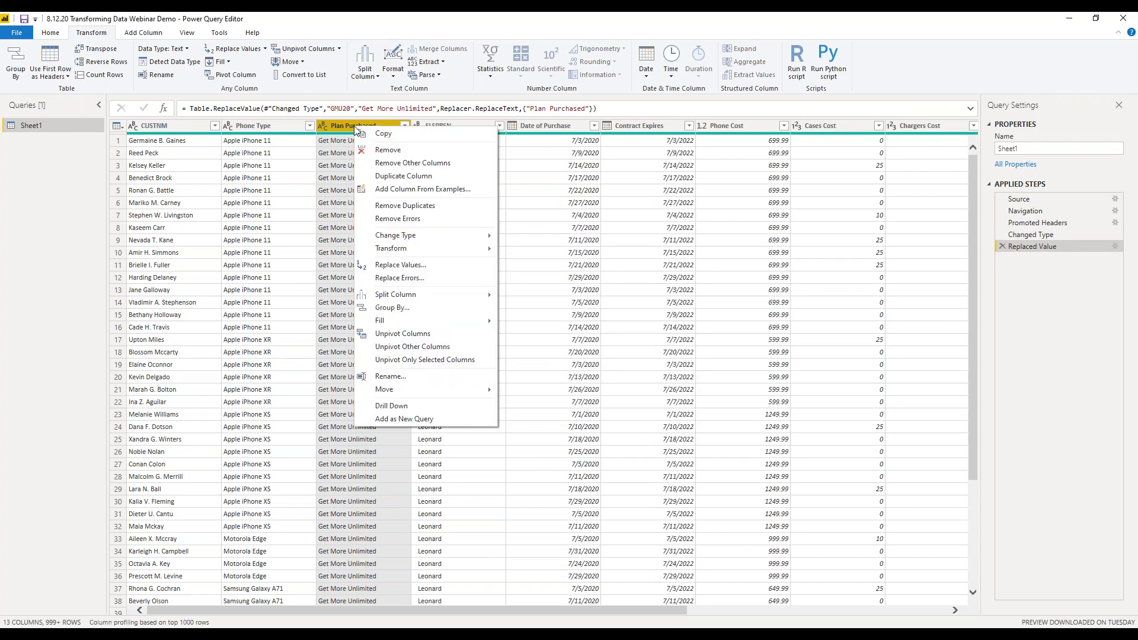
{"action": "left_click", "coordinate": [414, 267]}
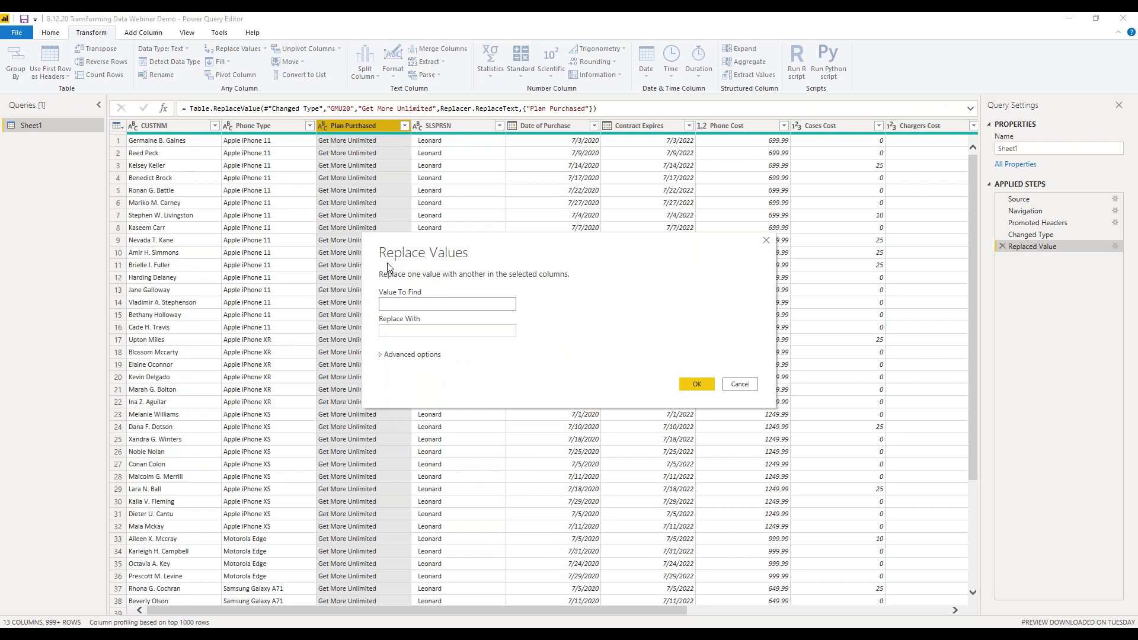
{"action": "type", "text": "JK"}
{"action": "key", "text": "Tab"}
{"action": "type", "text": "Just Kids"}
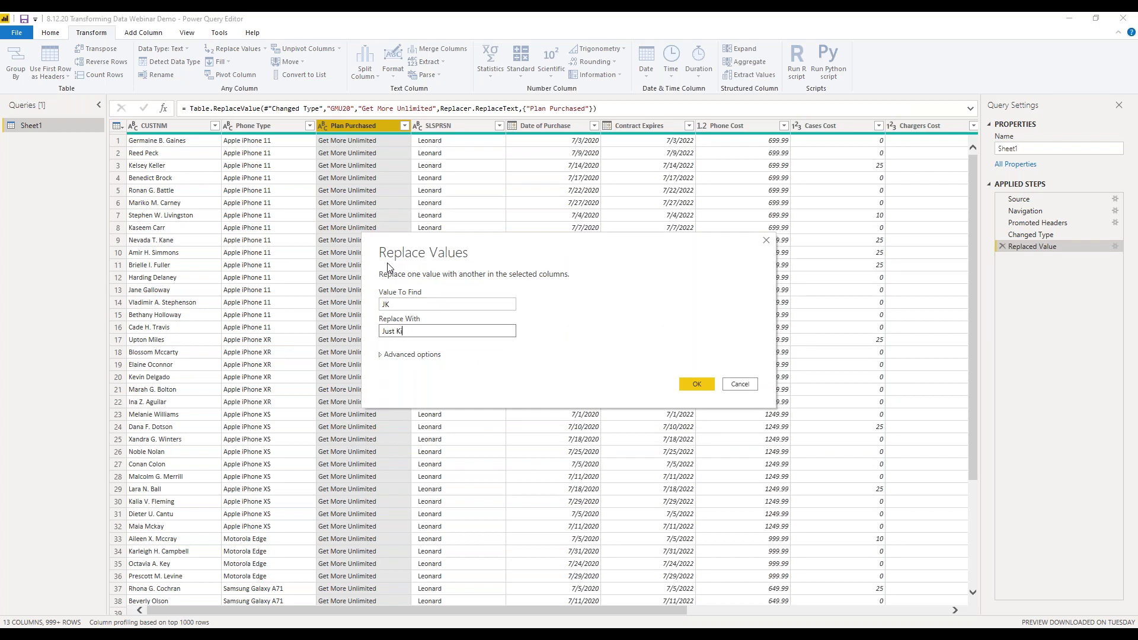
{"action": "left_click", "coordinate": [698, 384]}
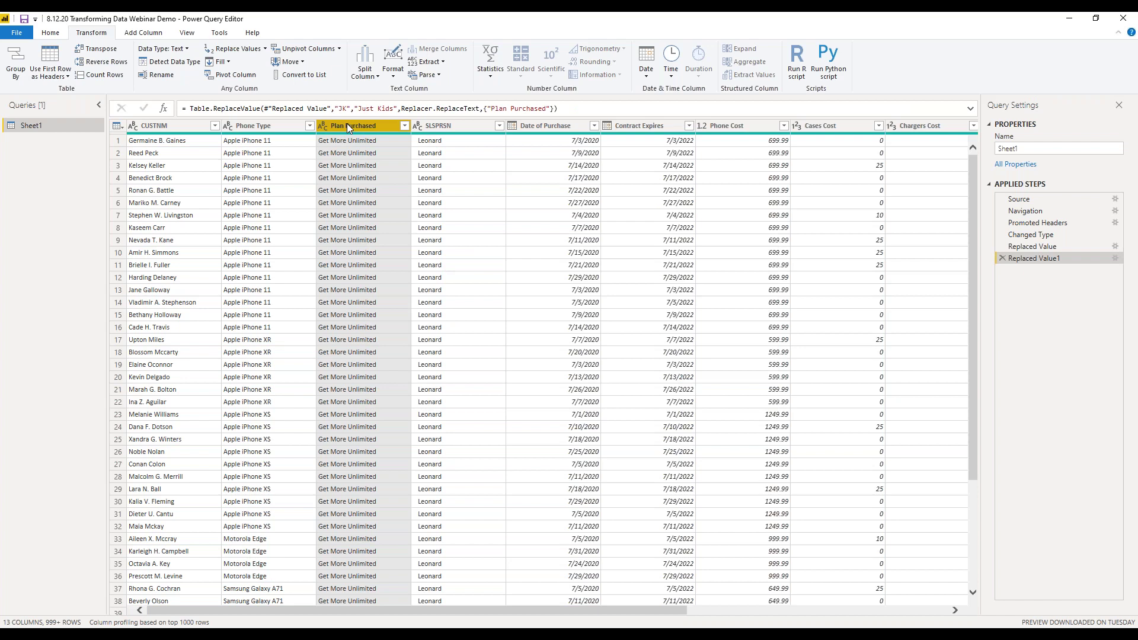
Step: Replace the value PM20 with Play More Unlimited in the Plan Purchased column
{"action": "right_click", "coordinate": [347, 123]}
{"action": "left_click", "coordinate": [435, 264]}
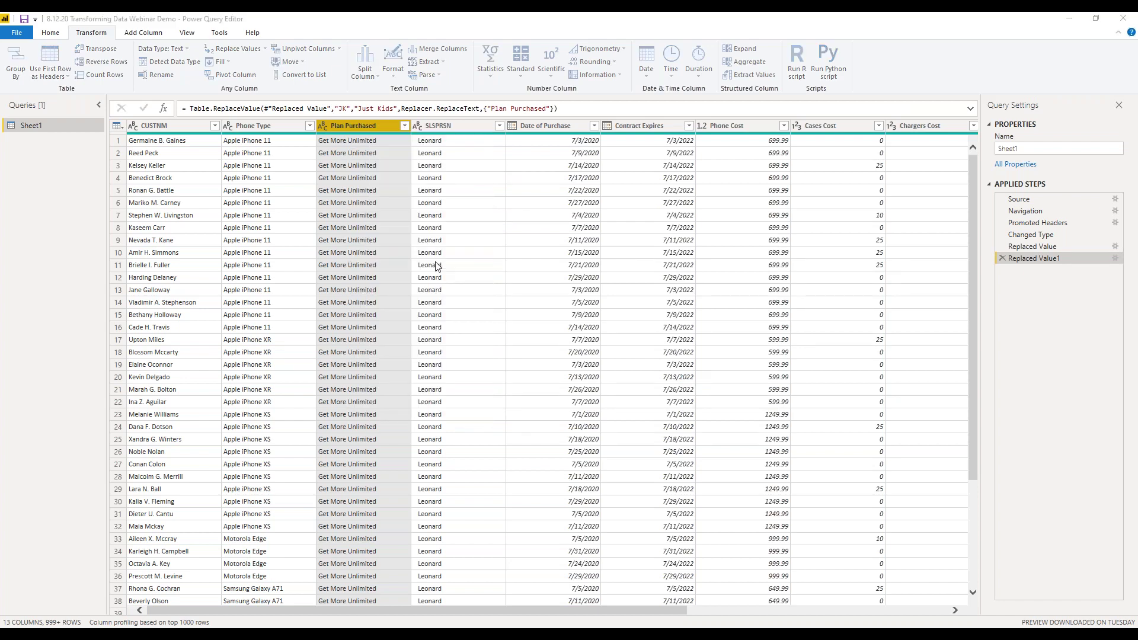
{"action": "type", "text": "PM20"}
{"action": "key", "text": "Tab"}
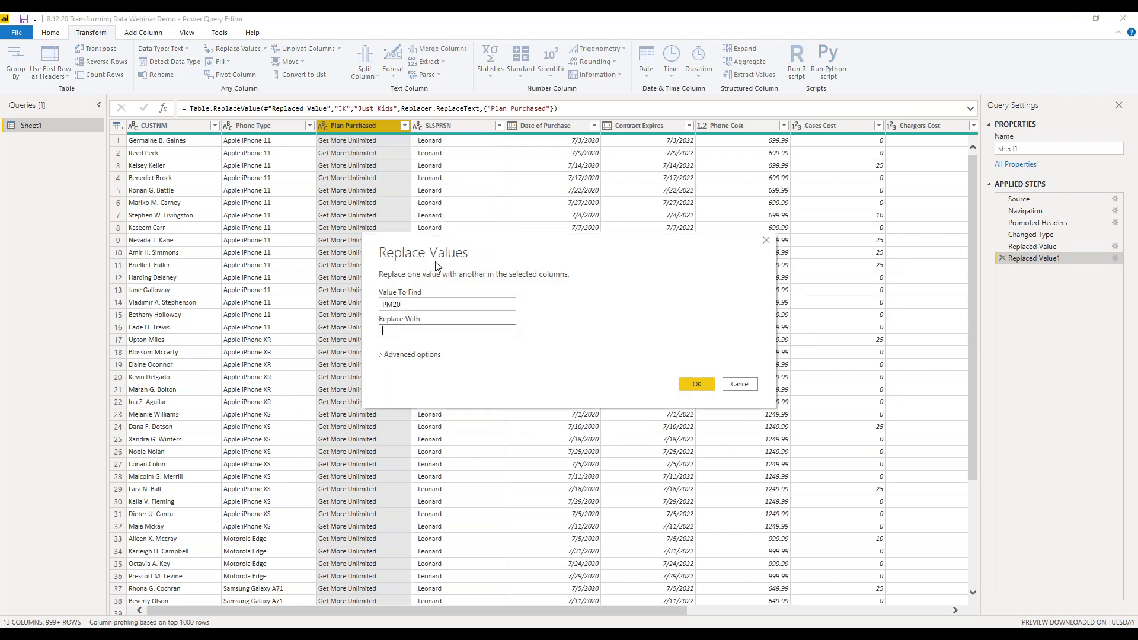
{"action": "type", "text": "Play More Unlimited"}
{"action": "left_click", "coordinate": [696, 384]}
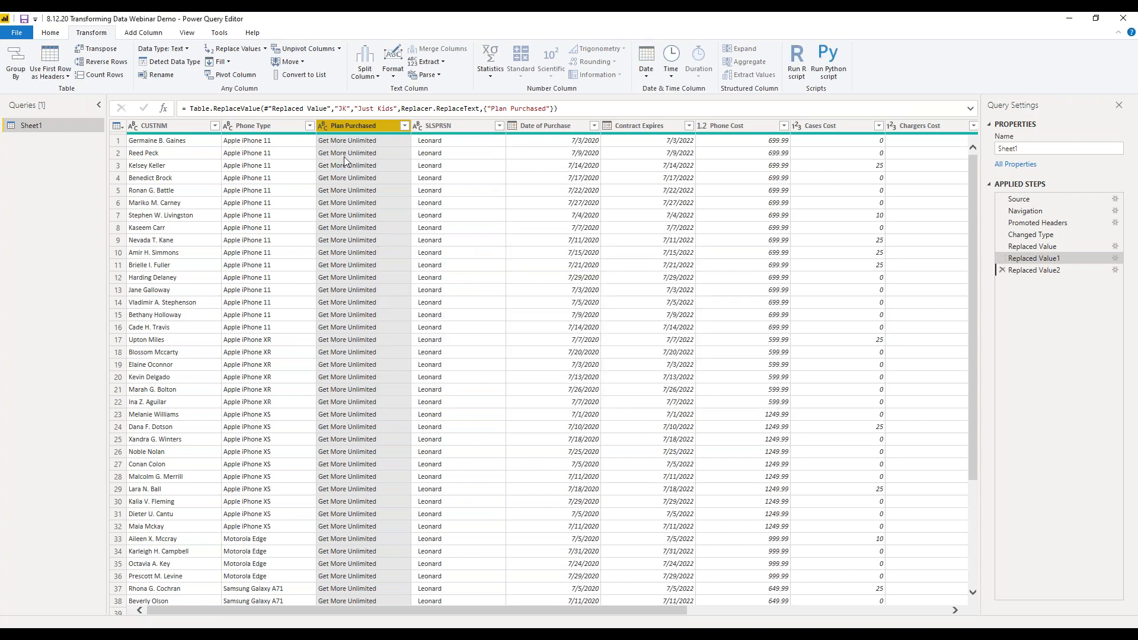
Step: Replace the value SU20 with Start Unlimited in the Plan Purchased column
{"action": "right_click", "coordinate": [345, 127]}
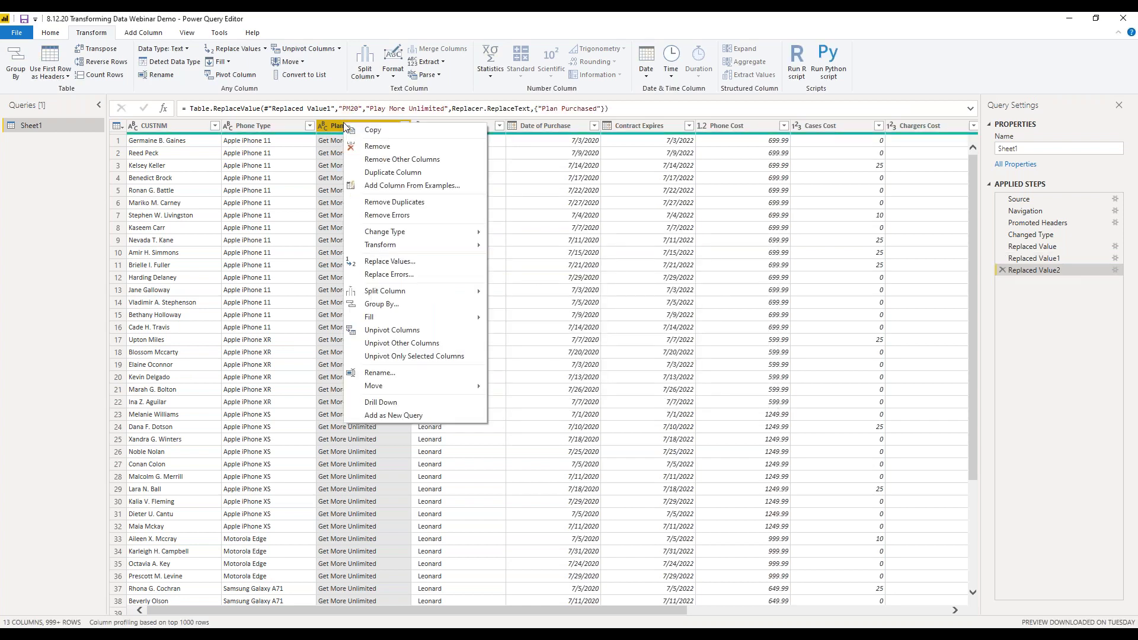
{"action": "left_click", "coordinate": [408, 261]}
{"action": "type", "text": "SU20"}
{"action": "key", "text": "Tab"}
{"action": "type", "text": "Start Unl"}
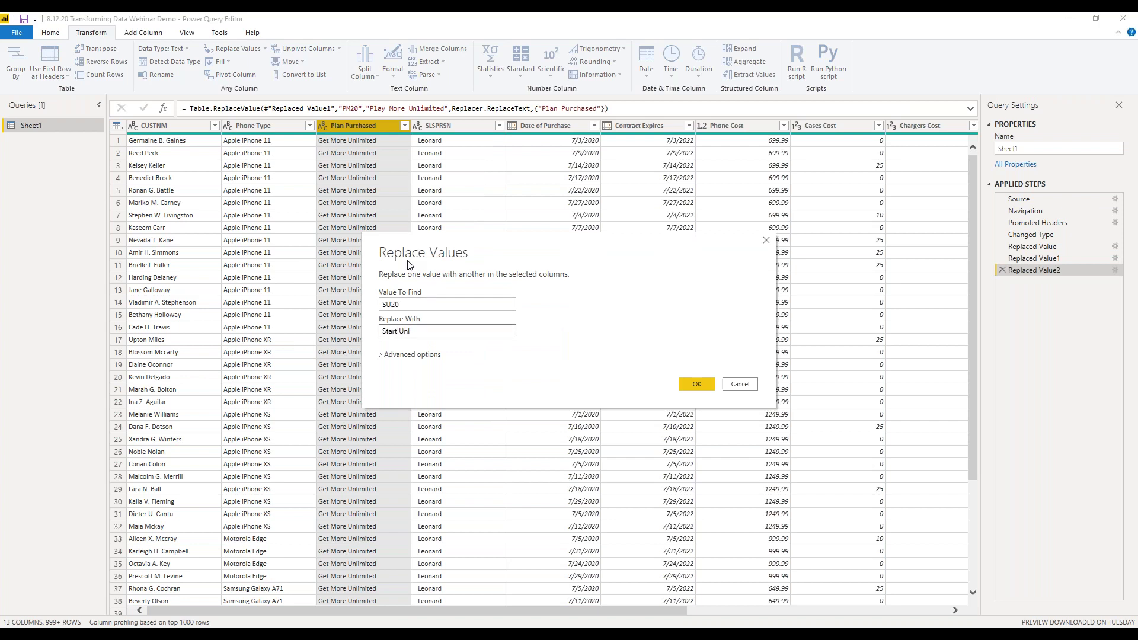
{"action": "type", "text": "imited"}
{"action": "left_click", "coordinate": [695, 383]}
Step: Replace the value PPD with Prepaid Unlimited in the Plan Purchased column
{"action": "right_click", "coordinate": [340, 123]}
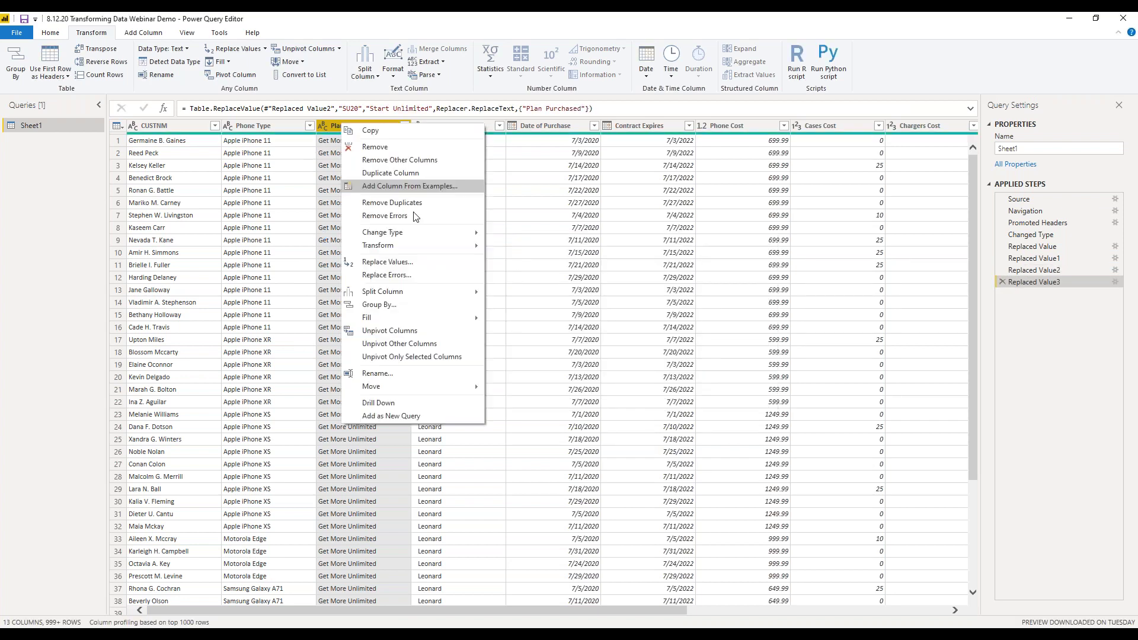
{"action": "left_click", "coordinate": [425, 268]}
{"action": "type", "text": "PPD"}
{"action": "key", "text": "Tab"}
{"action": "type", "text": "Prepaid Unlimited"}
{"action": "left_click", "coordinate": [694, 384]}
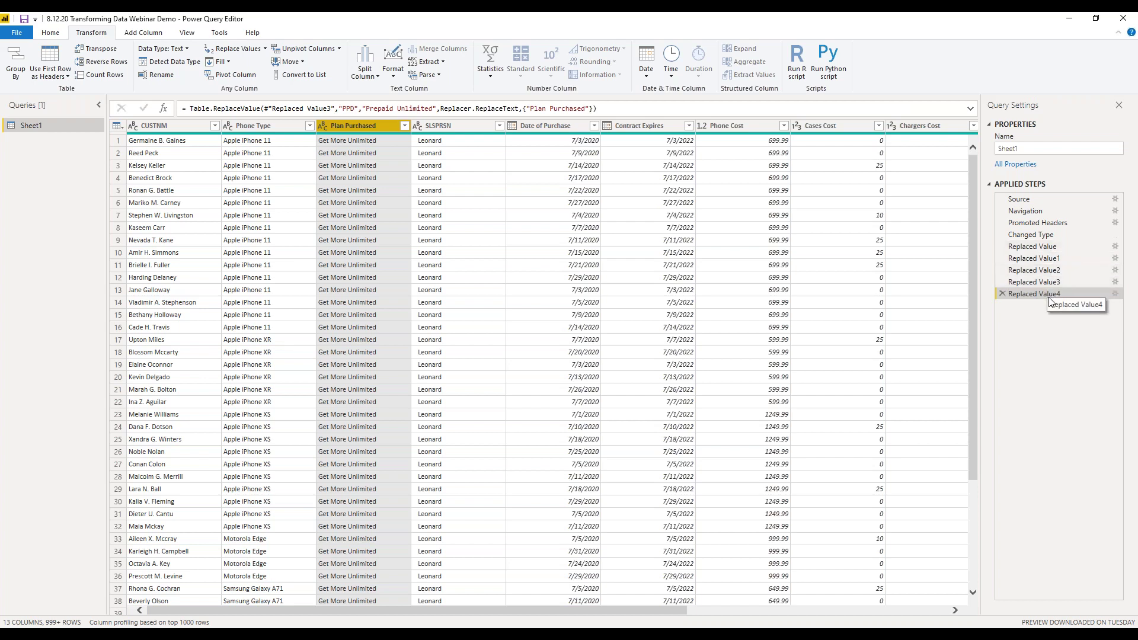
Step: Edit the applied PM20 replacement so its replacement text reads Play More Unlimitedh
{"action": "left_click", "coordinate": [1115, 270]}
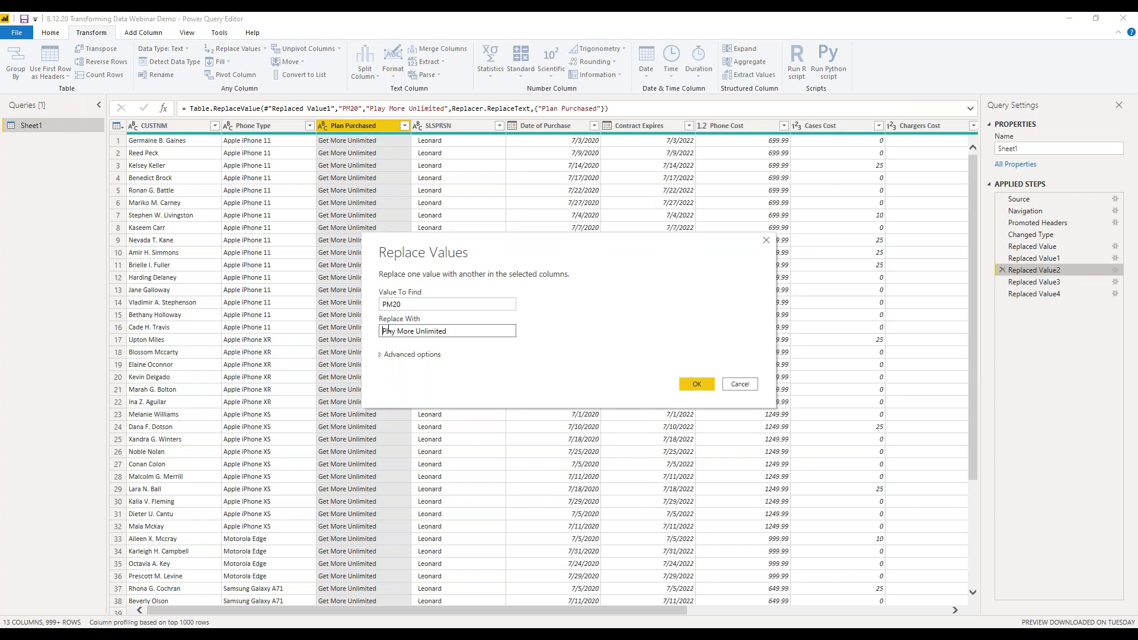
{"action": "left_click", "coordinate": [465, 330]}
{"action": "type", "text": "hjkhjk"}
{"action": "key", "text": "BackSpace"}
{"action": "key", "text": "BackSpace"}
{"action": "key", "text": "BackSpace"}
{"action": "key", "text": "BackSpace"}
{"action": "key", "text": "BackSpace"}
{"action": "left_click", "coordinate": [699, 379]}
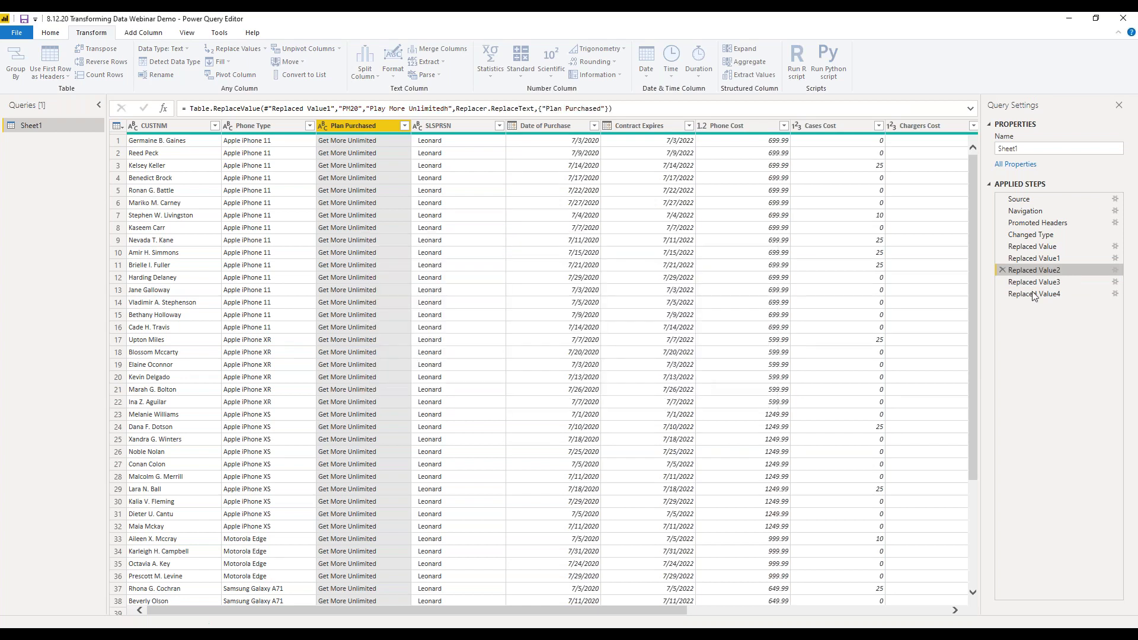
Step: Restore the PM20 replacement text to Play More Unlimited and return to the last applied replacement
{"action": "left_click", "coordinate": [1114, 270]}
{"action": "left_click", "coordinate": [477, 332]}
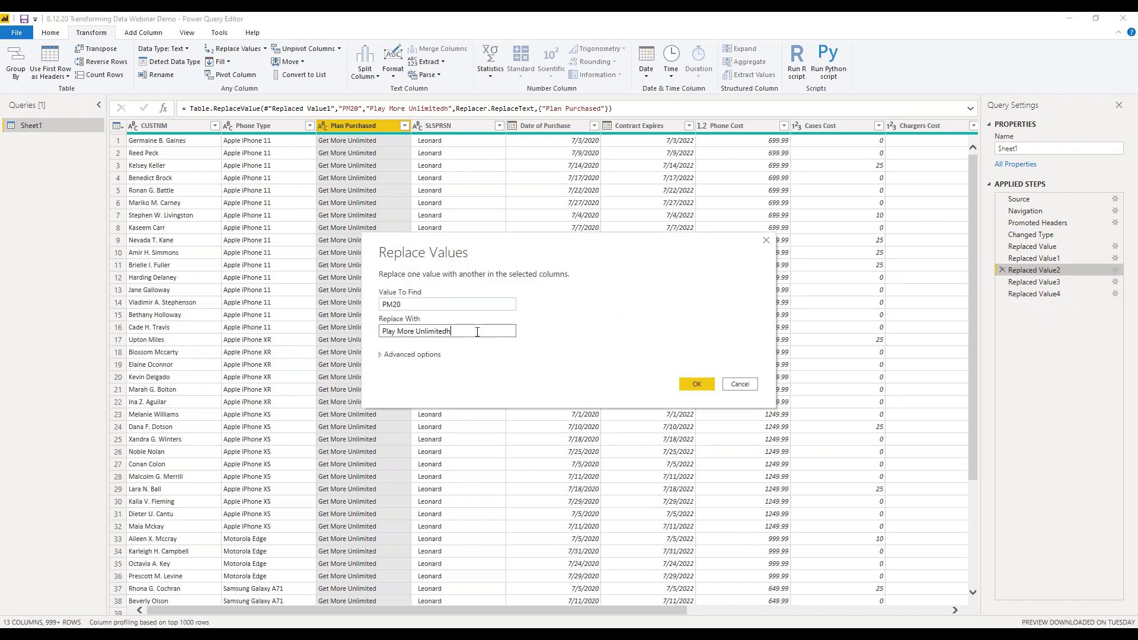
{"action": "left_click", "coordinate": [697, 384]}
{"action": "left_click", "coordinate": [1036, 295]}
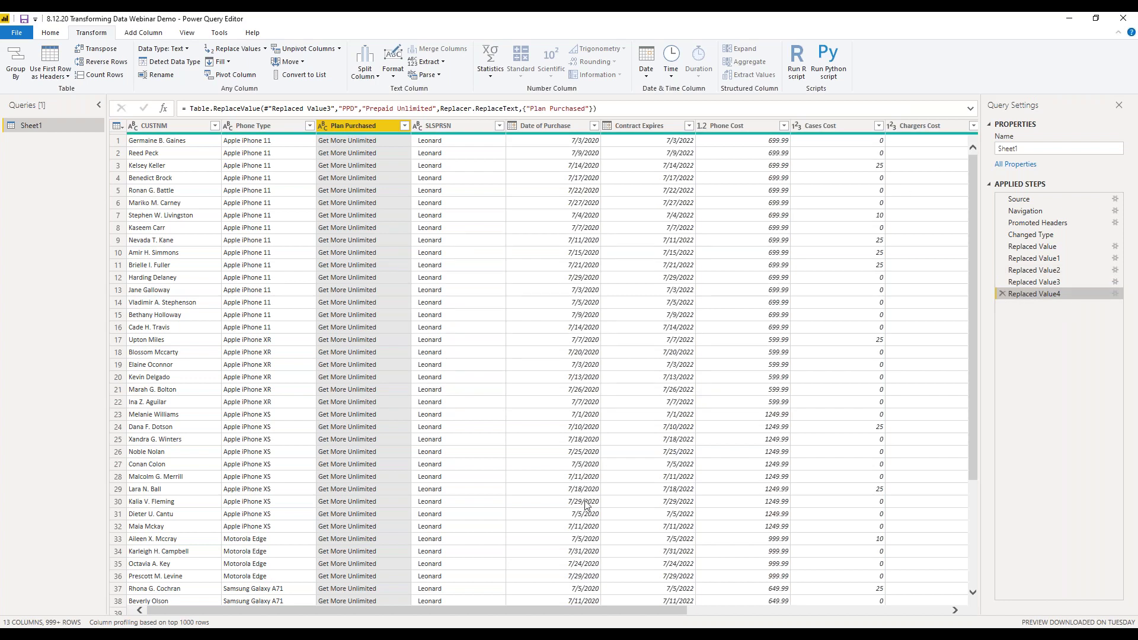
Step: Rename the SLSPRSN column to Salesperson
{"action": "right_click", "coordinate": [454, 126]}
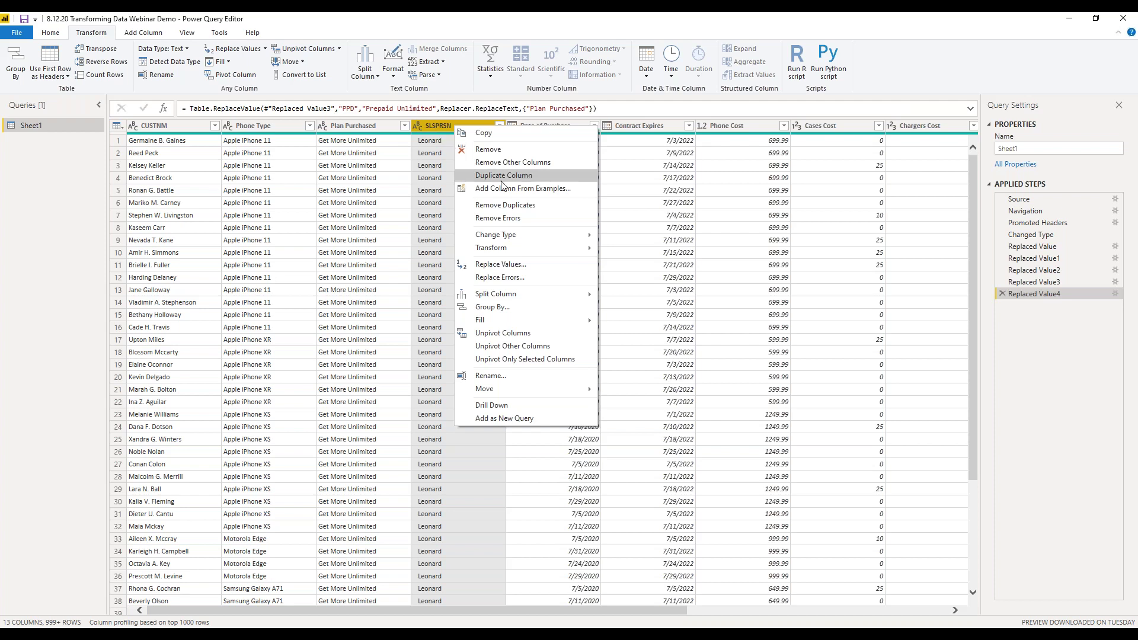
{"action": "left_click", "coordinate": [491, 376]}
{"action": "type", "text": "Salesperson"}
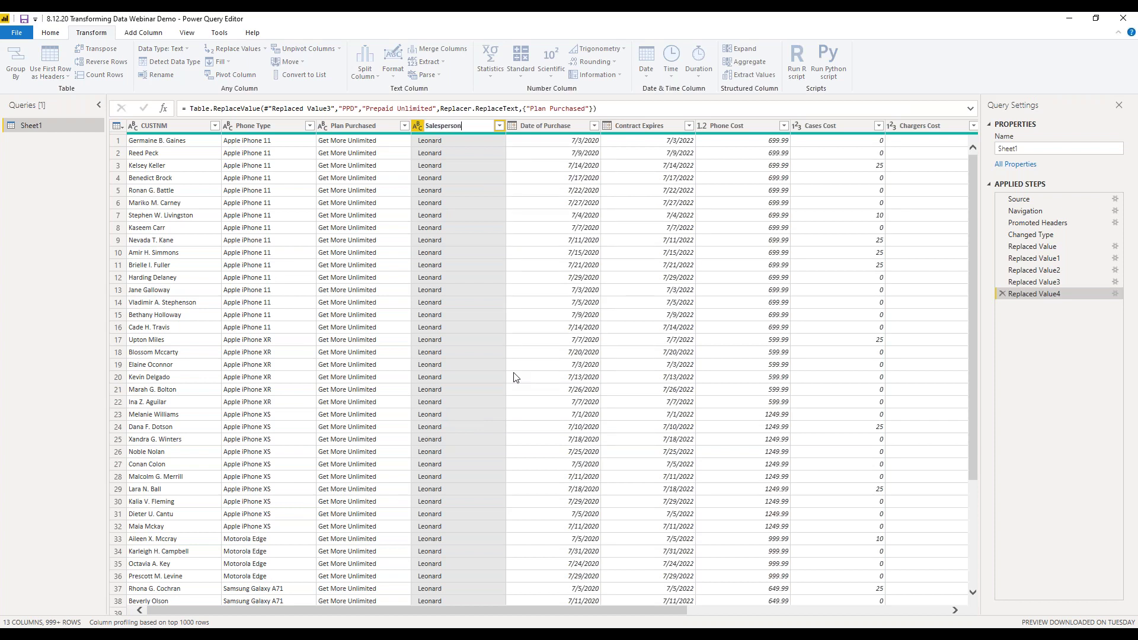
{"action": "key", "text": "Return"}
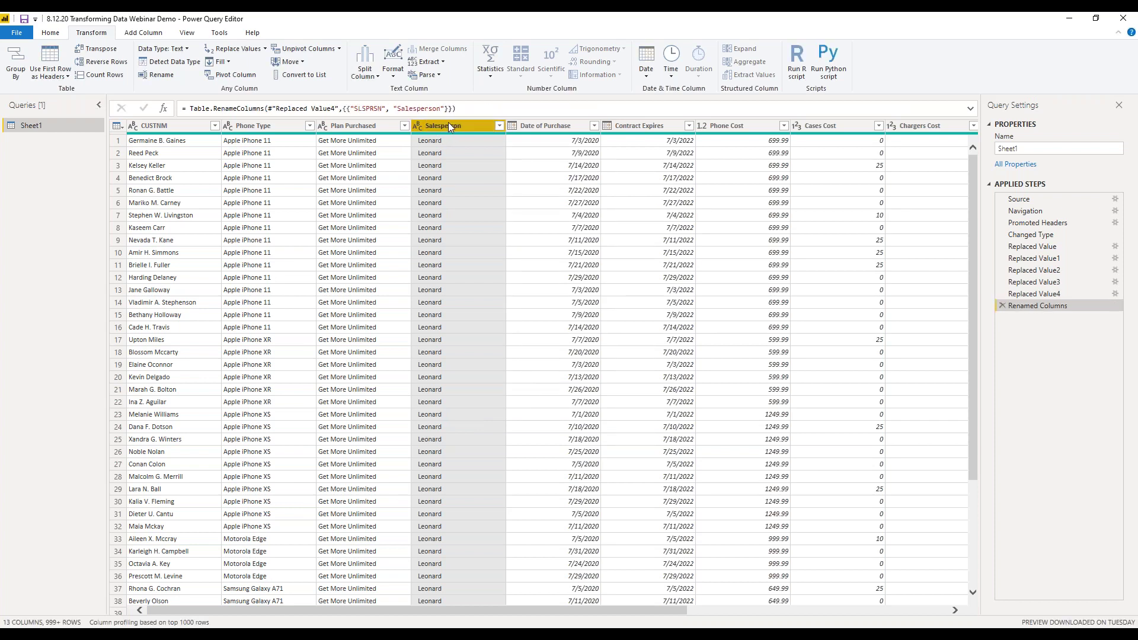
Step: Trim the leading and trailing spaces from the text in the Salesperson column
{"action": "right_click", "coordinate": [449, 128]}
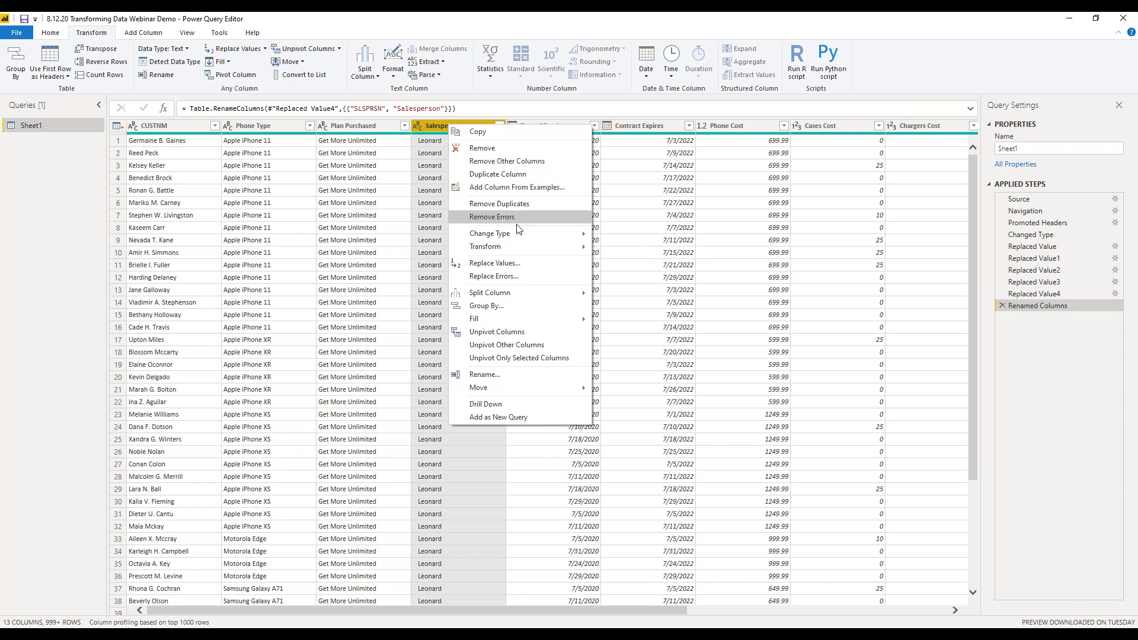
{"action": "mouse_move", "coordinate": [563, 245]}
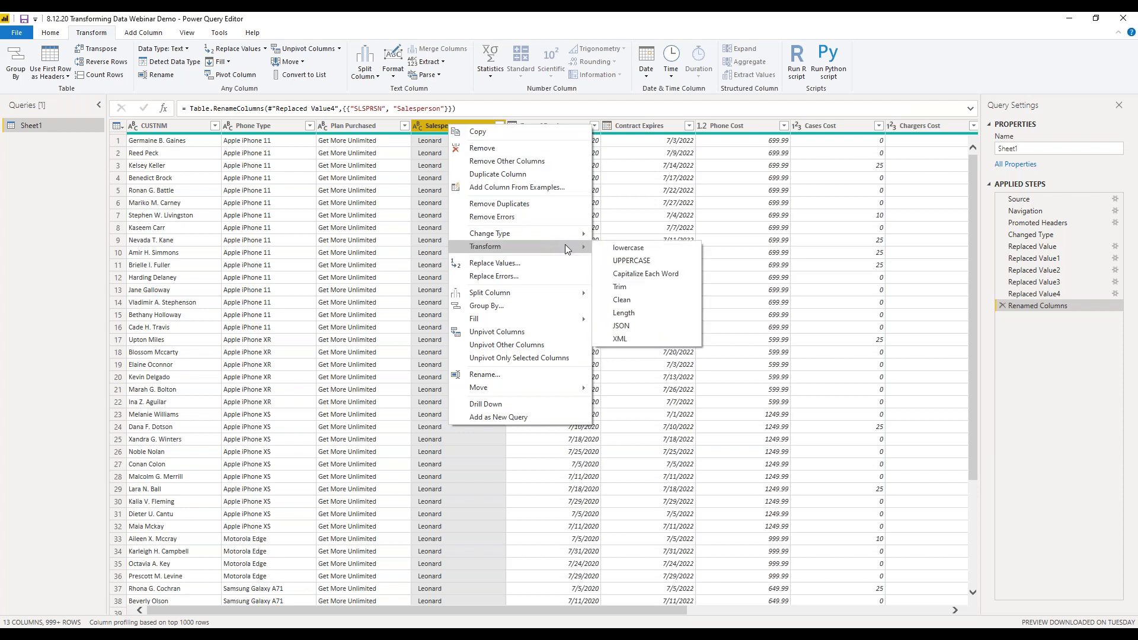
{"action": "left_click", "coordinate": [624, 288]}
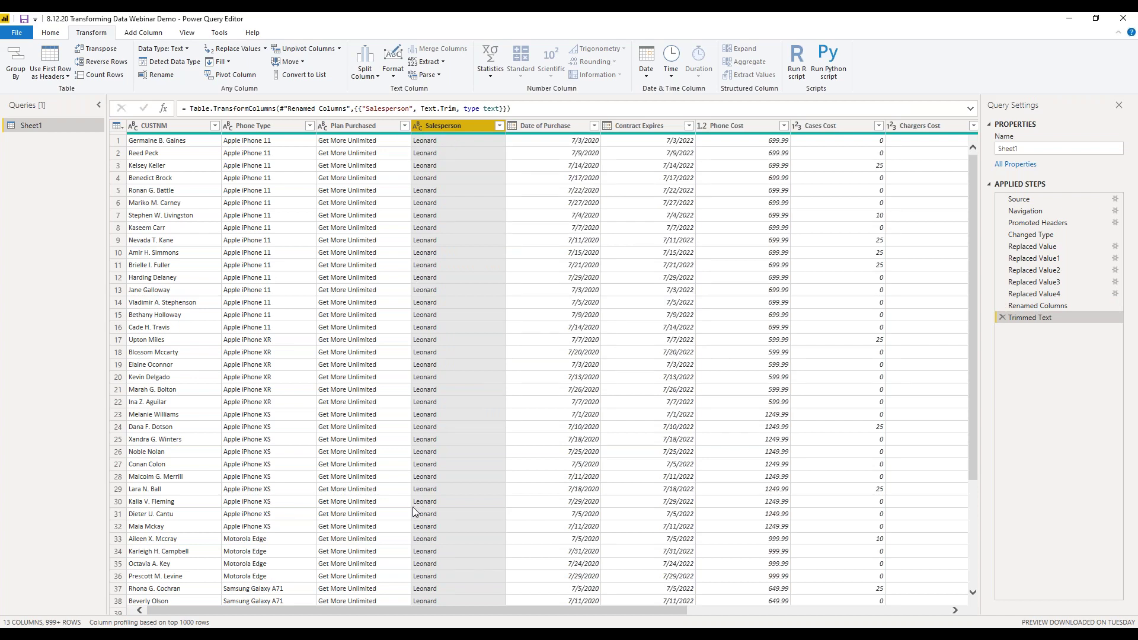
Step: Capitalize each word of the text in the Salesperson column
{"action": "right_click", "coordinate": [462, 126]}
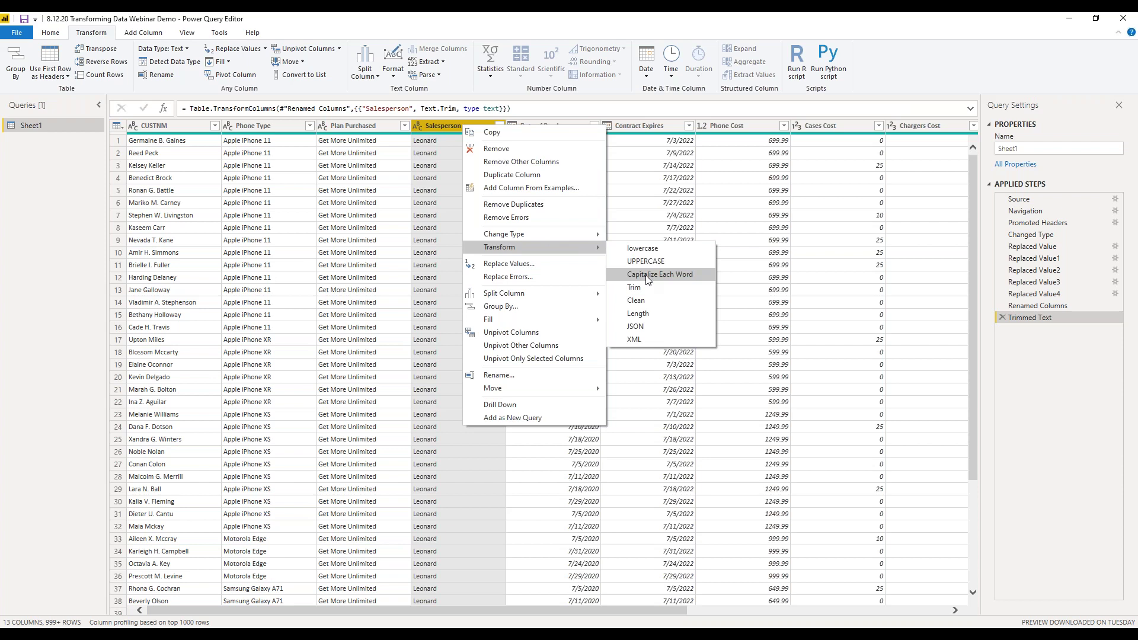
{"action": "left_click", "coordinate": [647, 276]}
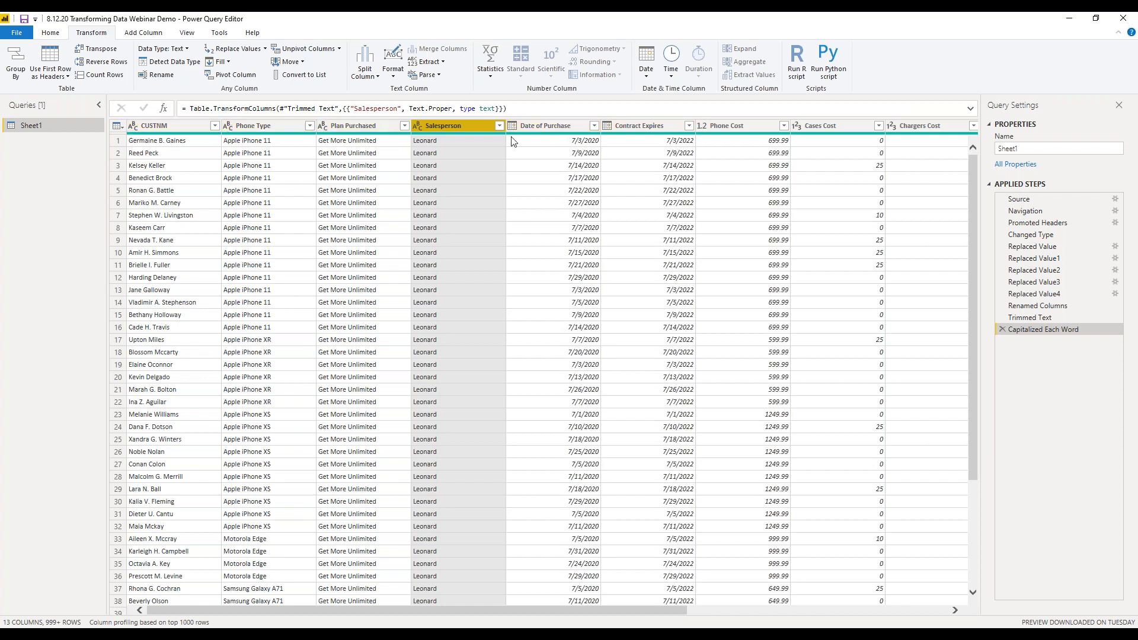
Step: Try converting the Date of Purchase column to the name of the day, and remove that applied transformation
{"action": "right_click", "coordinate": [562, 130]}
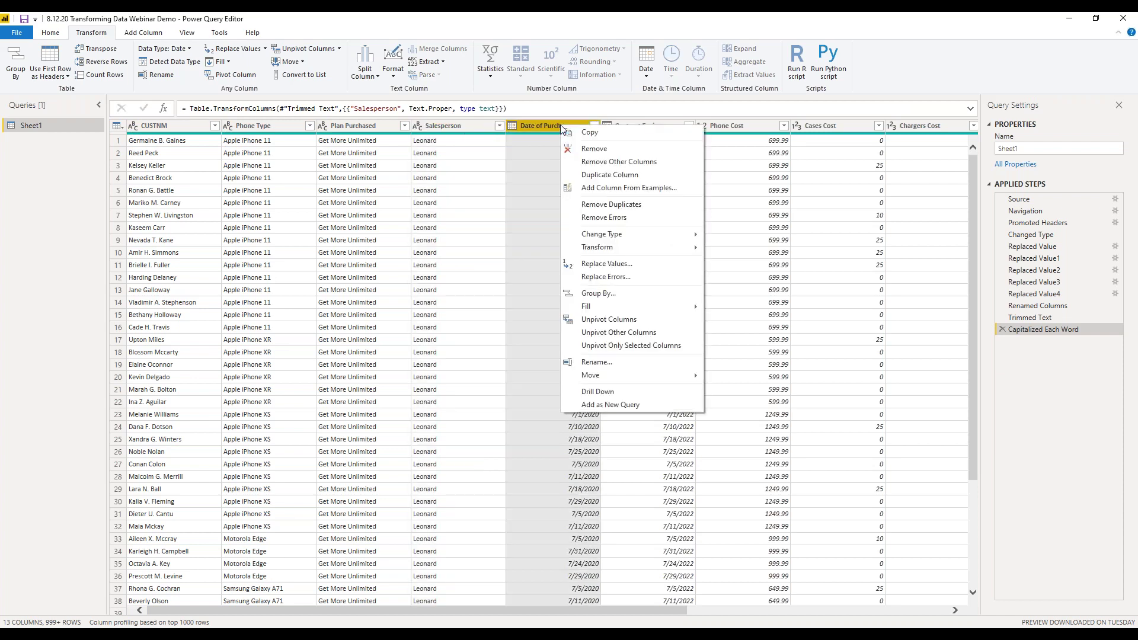
{"action": "mouse_move", "coordinate": [667, 247]}
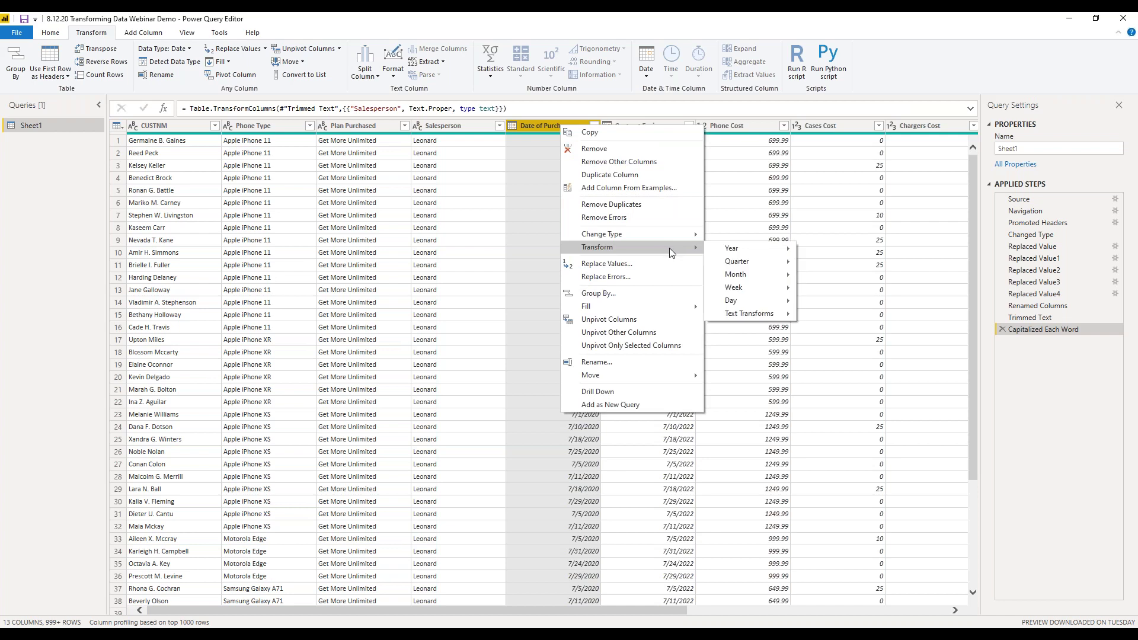
{"action": "mouse_move", "coordinate": [752, 250]}
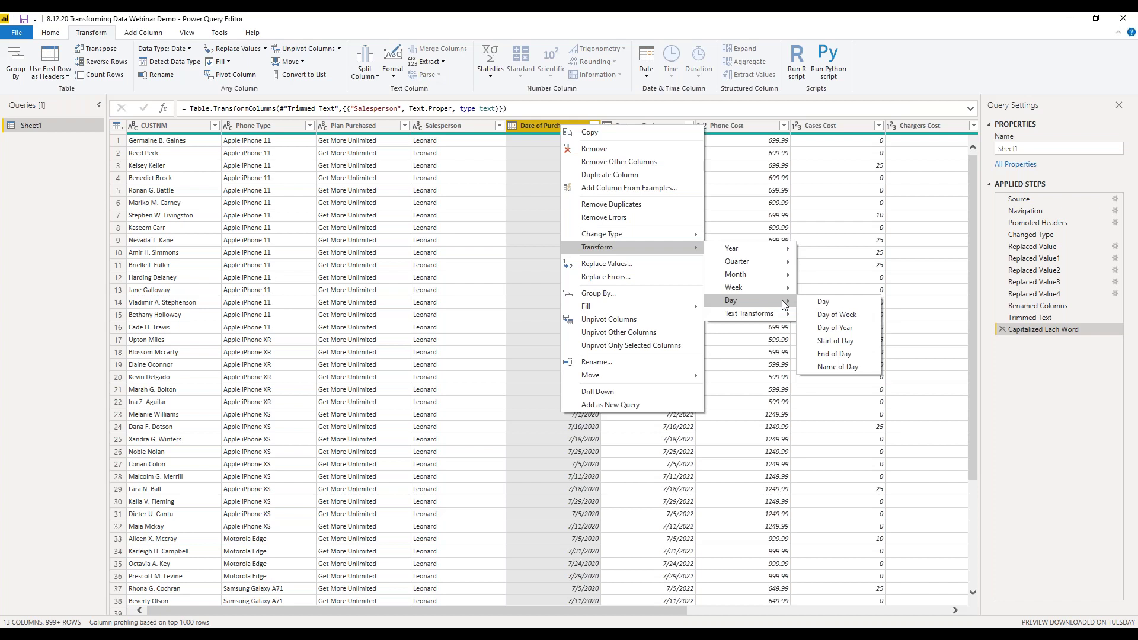
{"action": "left_click", "coordinate": [837, 366]}
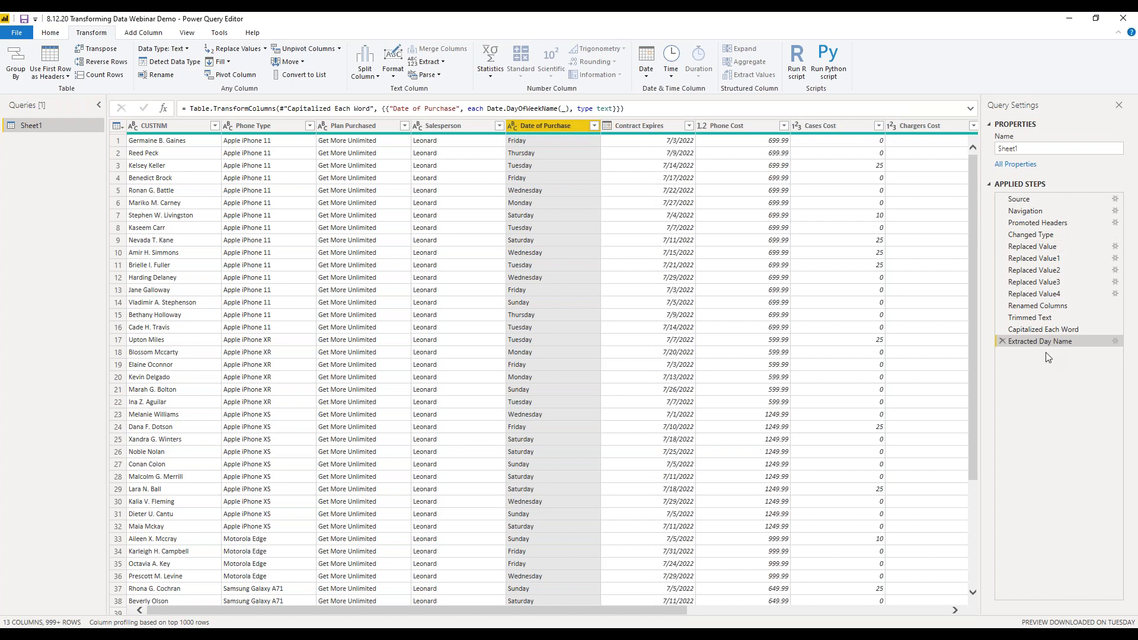
{"action": "left_click", "coordinate": [1001, 340]}
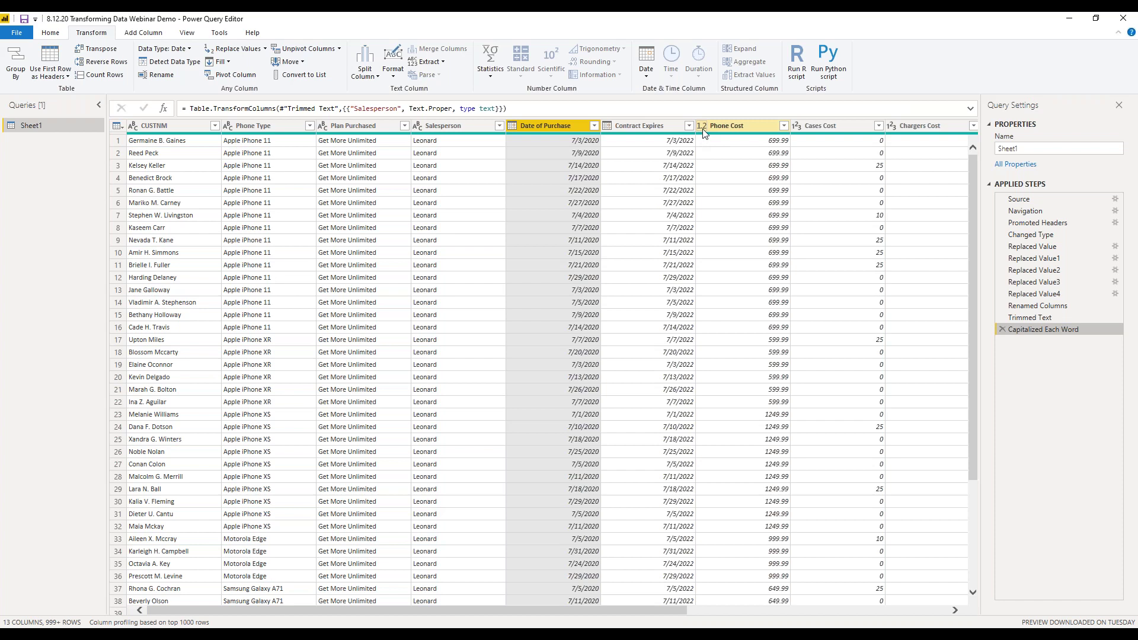
{"action": "right_click", "coordinate": [740, 130]}
{"action": "mouse_move", "coordinate": [820, 252]}
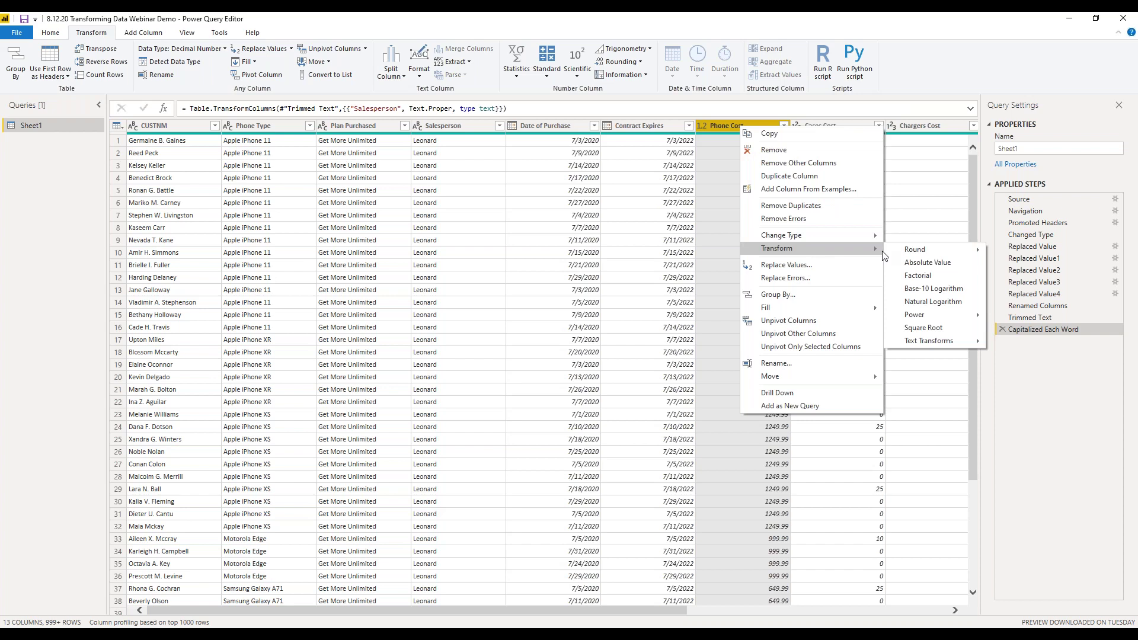
{"action": "mouse_move", "coordinate": [896, 255]}
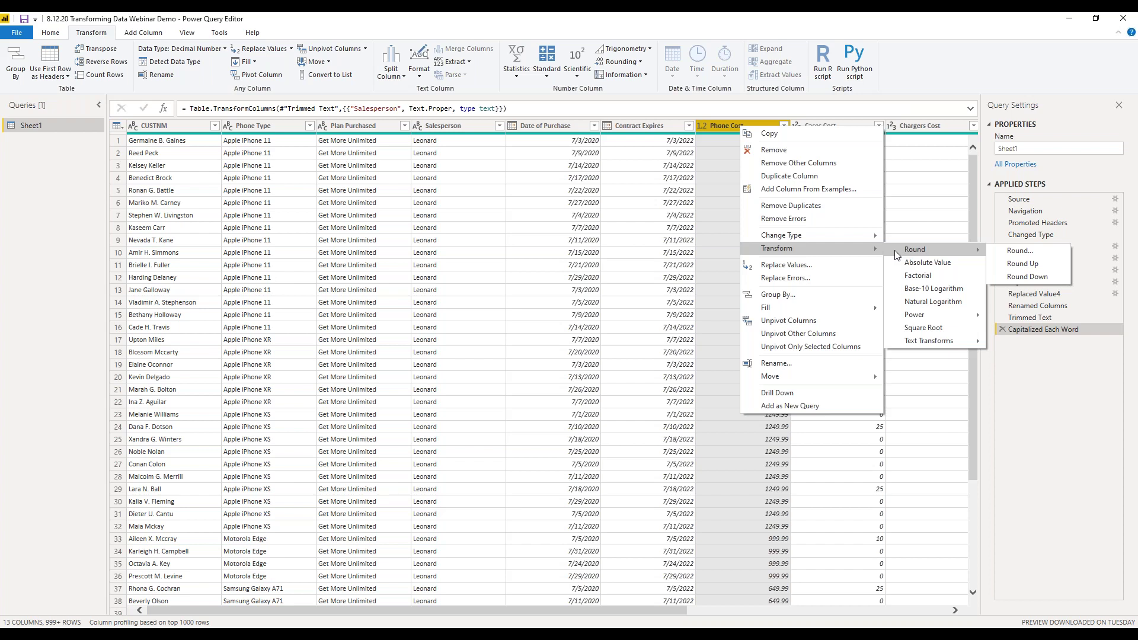
{"action": "mouse_move", "coordinate": [959, 342]}
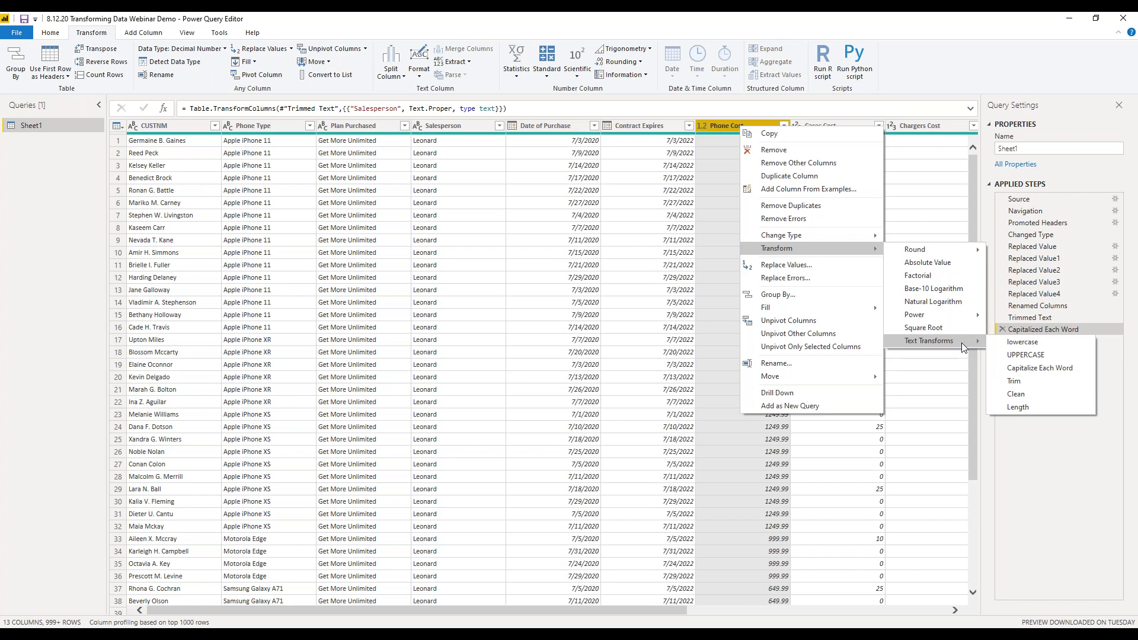
{"action": "mouse_move", "coordinate": [972, 249]}
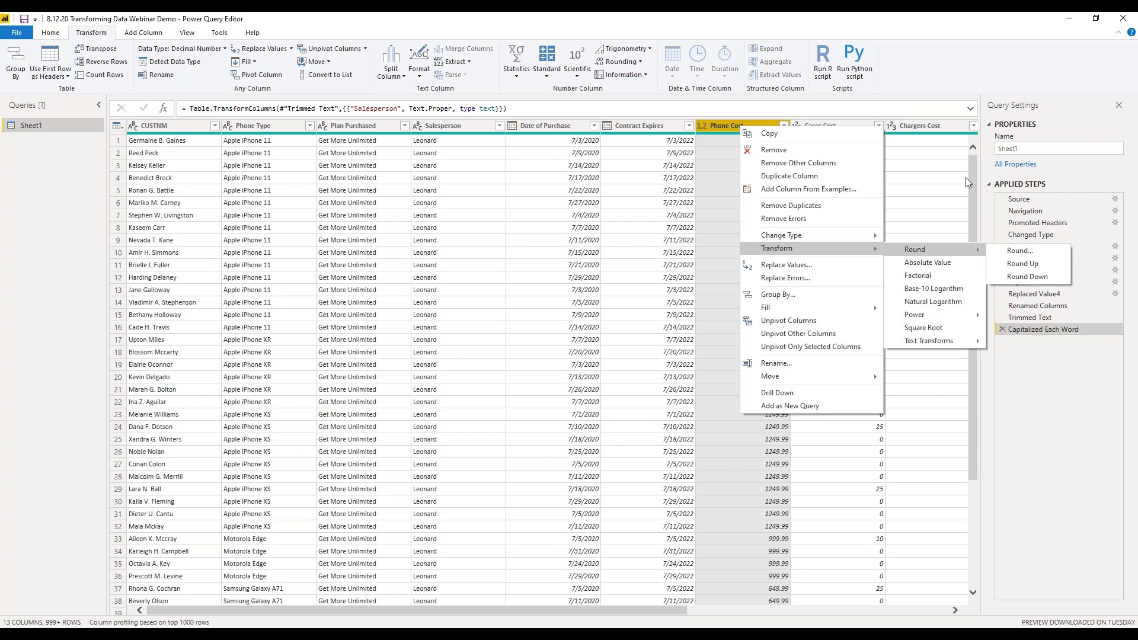
{"action": "left_click", "coordinate": [911, 75]}
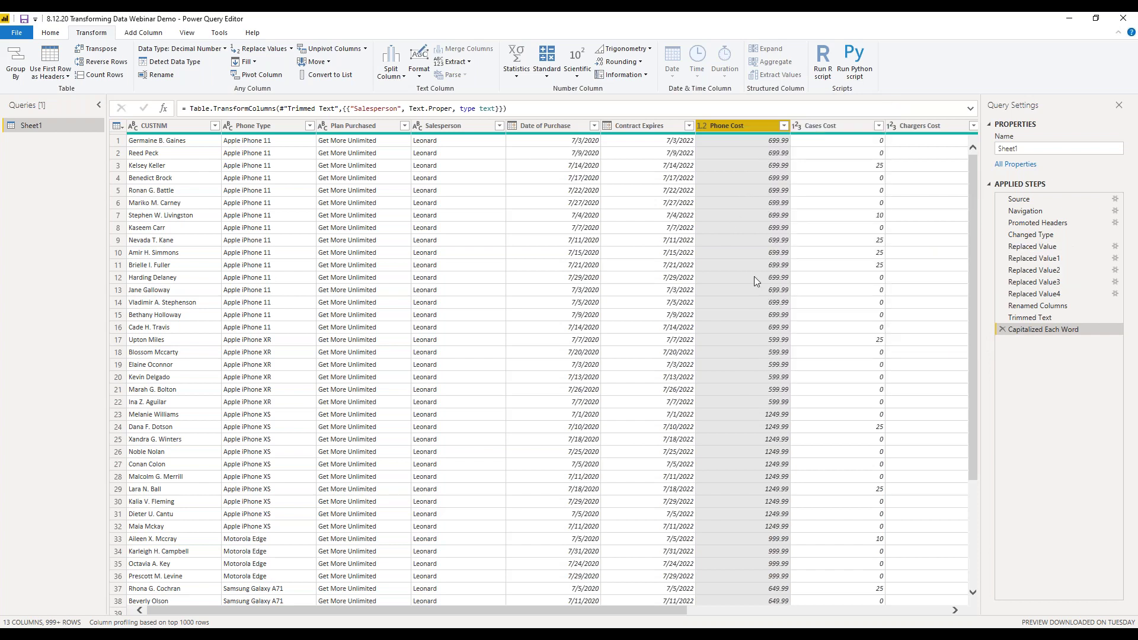
Step: Change the Cases Cost, Chargers Cost, VR Gaming Cost, Other Accessories Cost and Total Accessories columns to the Decimal Number data type
{"action": "left_click_drag", "start_coordinate": [660, 611], "coordinate": [919, 609]}
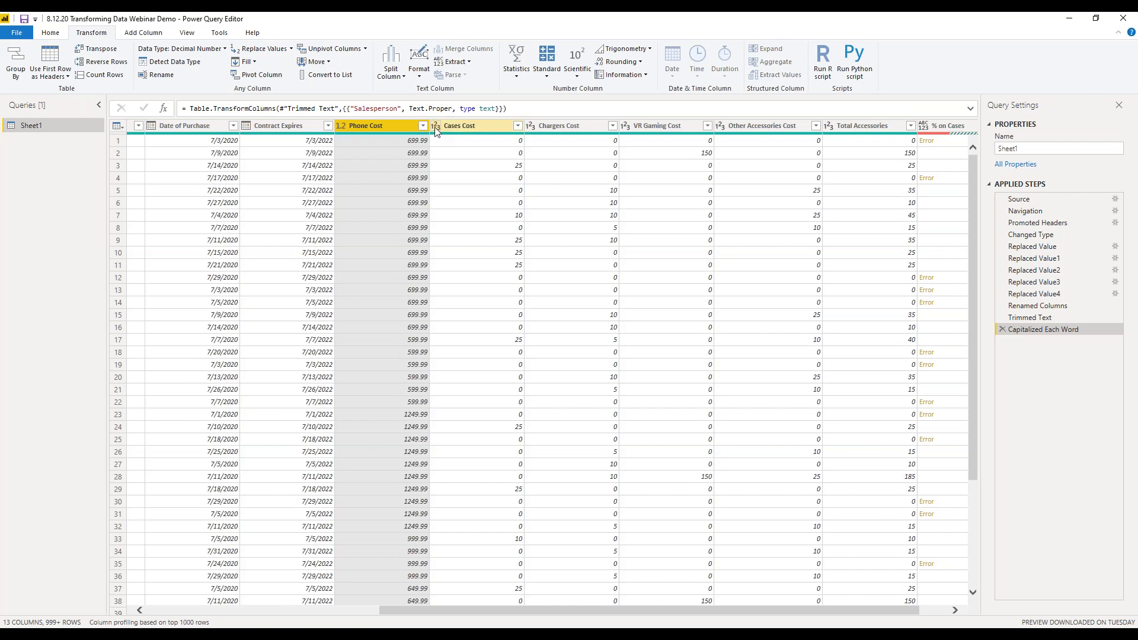
{"action": "left_click", "coordinate": [435, 127]}
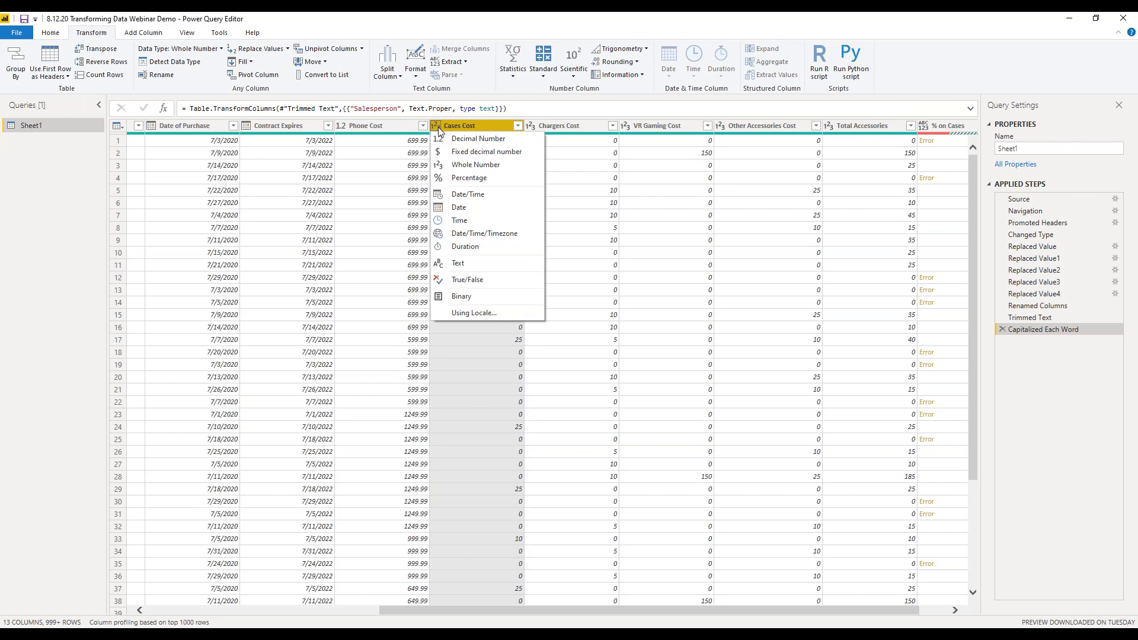
{"action": "left_click", "coordinate": [455, 140]}
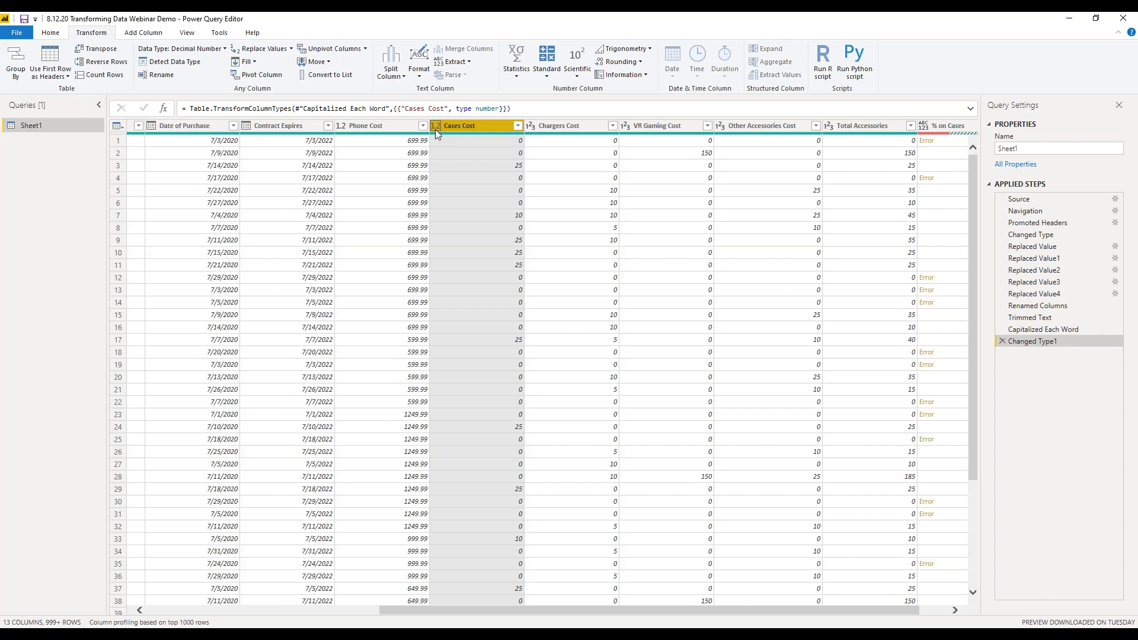
{"action": "left_click", "coordinate": [531, 126]}
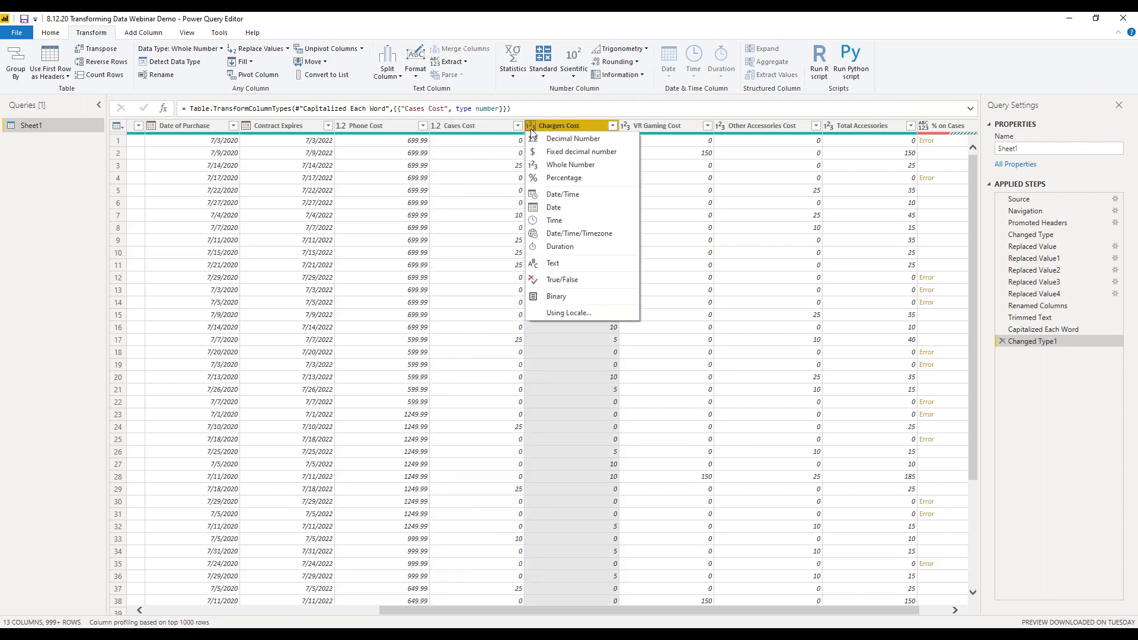
{"action": "left_click", "coordinate": [542, 140]}
{"action": "left_click", "coordinate": [625, 127]}
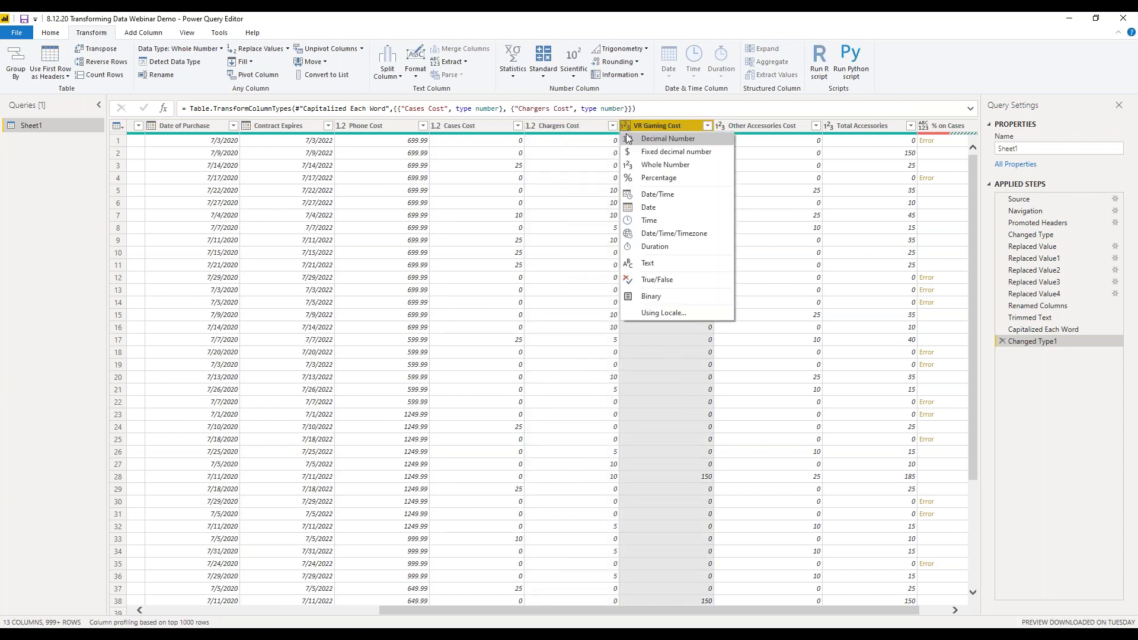
{"action": "left_click", "coordinate": [631, 140]}
{"action": "left_click", "coordinate": [721, 126]}
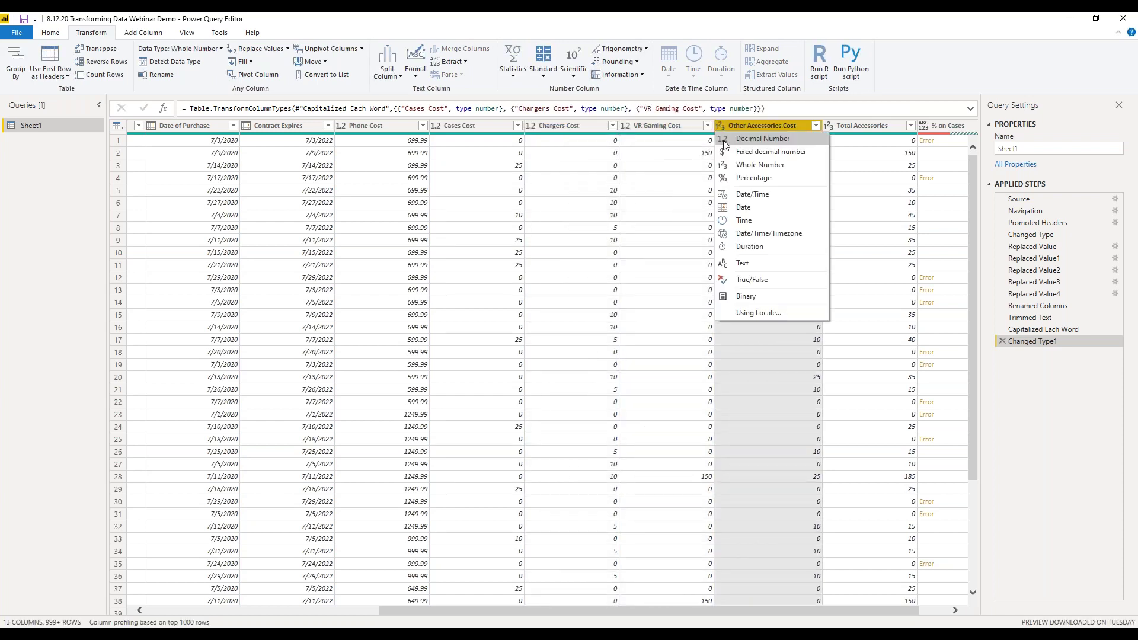
{"action": "left_click", "coordinate": [730, 140]}
{"action": "left_click", "coordinate": [828, 126]}
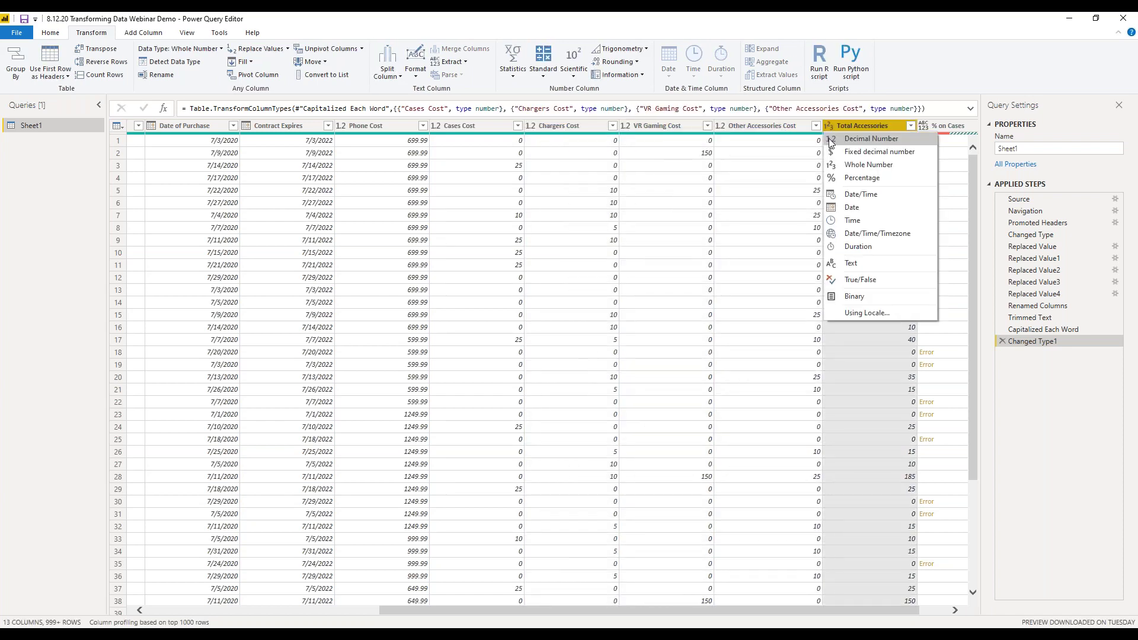
{"action": "left_click", "coordinate": [832, 140]}
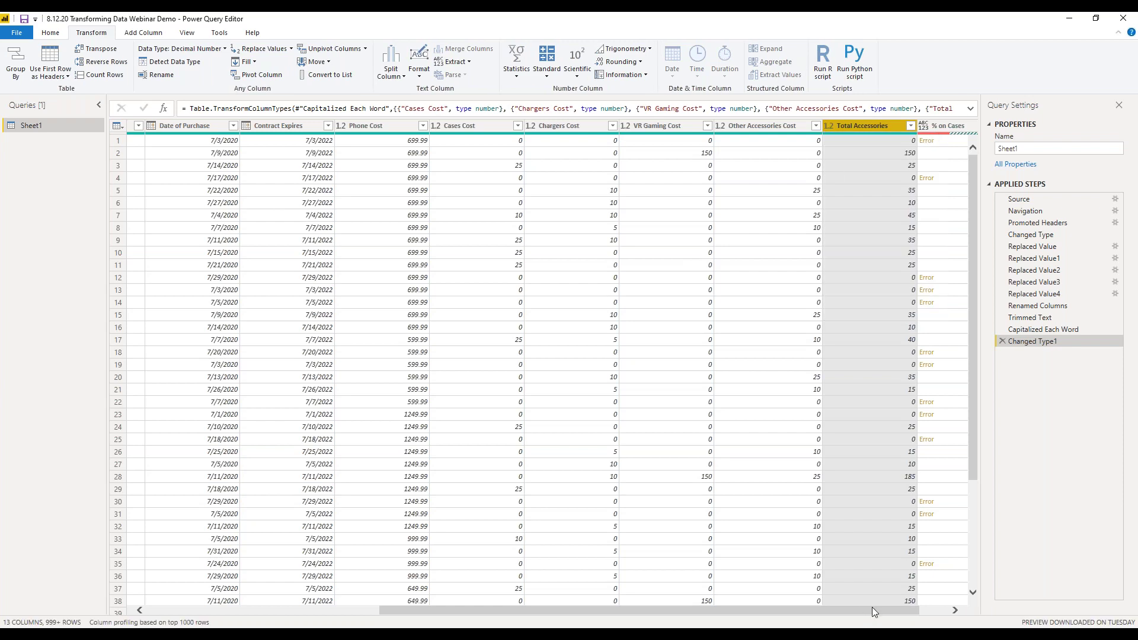
Step: Replace the errors in the % on Cases column with 0
{"action": "left_click_drag", "start_coordinate": [893, 609], "coordinate": [922, 609]}
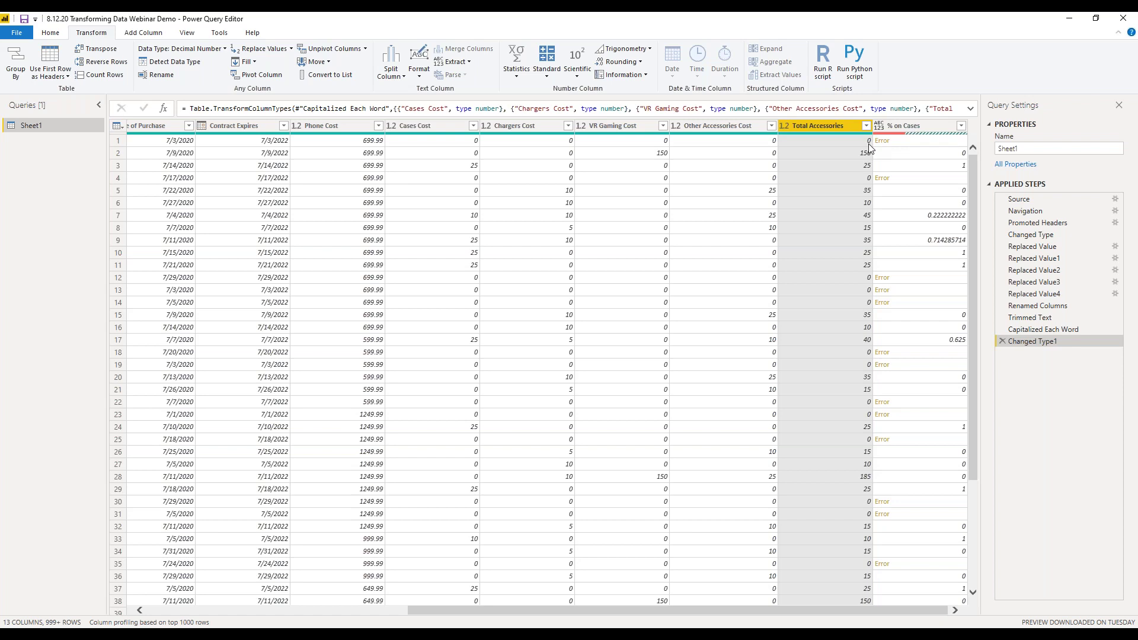
{"action": "right_click", "coordinate": [920, 130]}
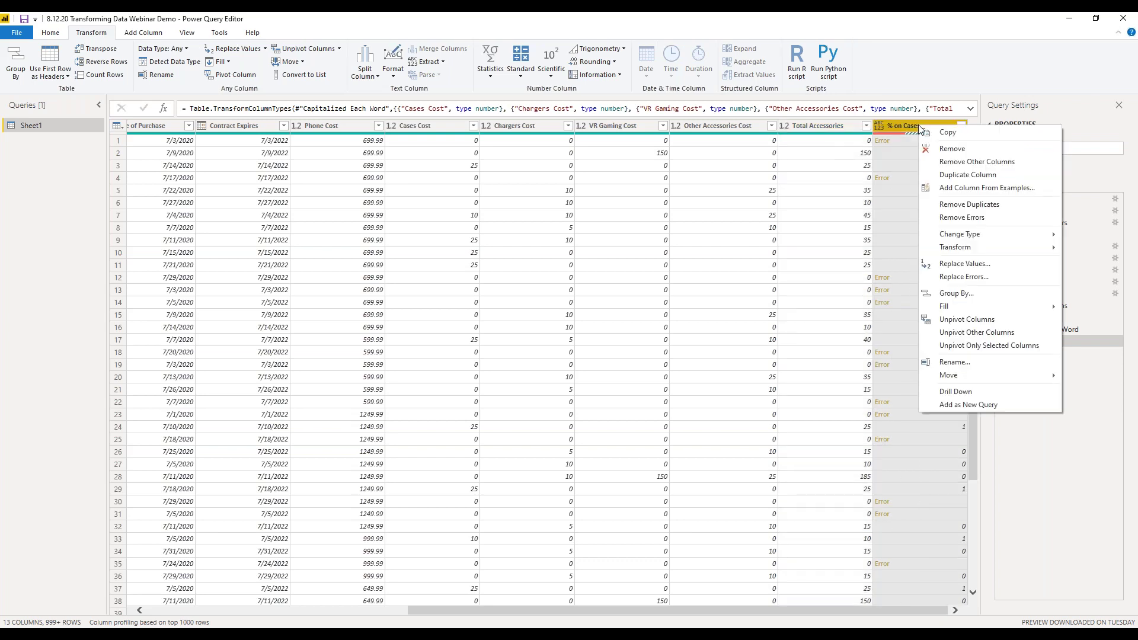
{"action": "left_click", "coordinate": [965, 279]}
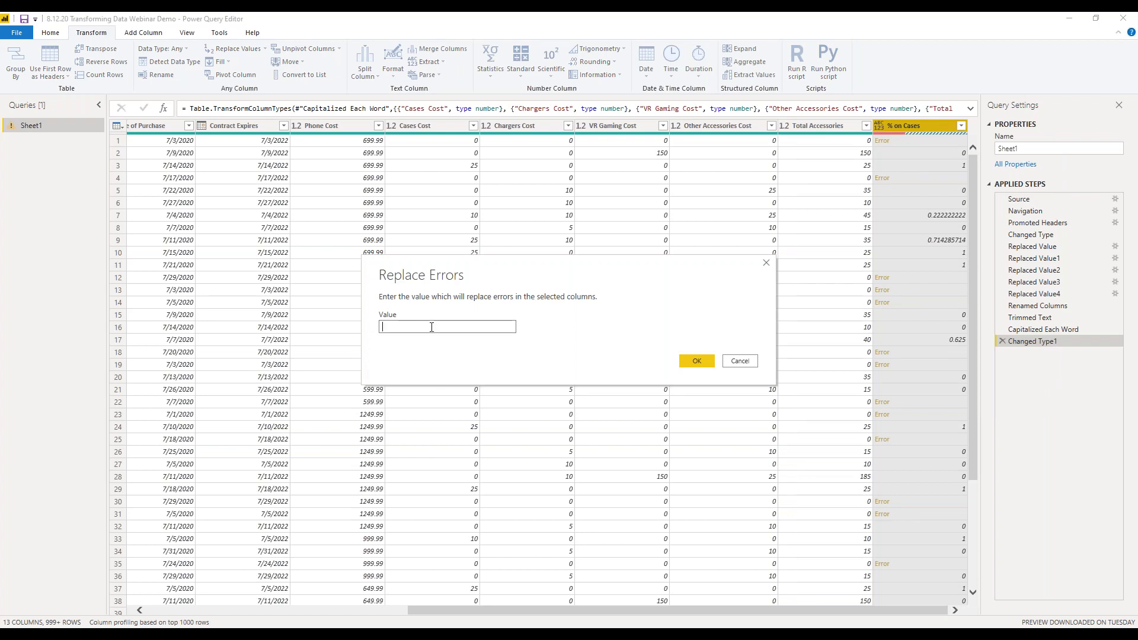
{"action": "type", "text": "0"}
{"action": "left_click", "coordinate": [697, 363]}
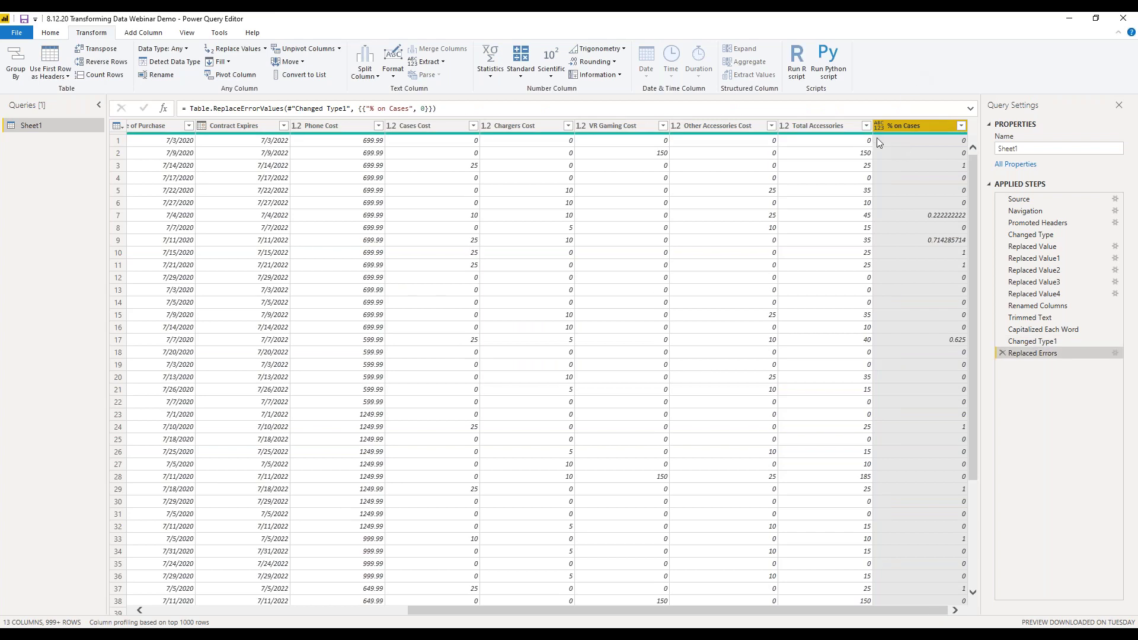
Step: Change the data type of the % on Cases column to Percentage
{"action": "mouse_move", "coordinate": [960, 135]}
{"action": "left_click", "coordinate": [878, 126]}
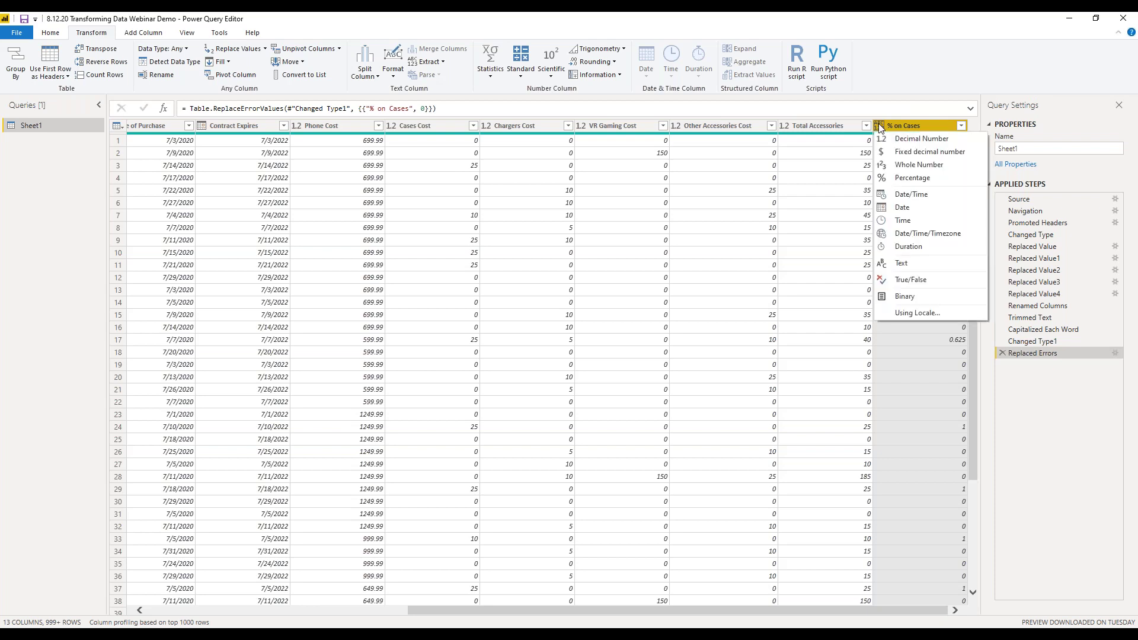
{"action": "left_click", "coordinate": [904, 178]}
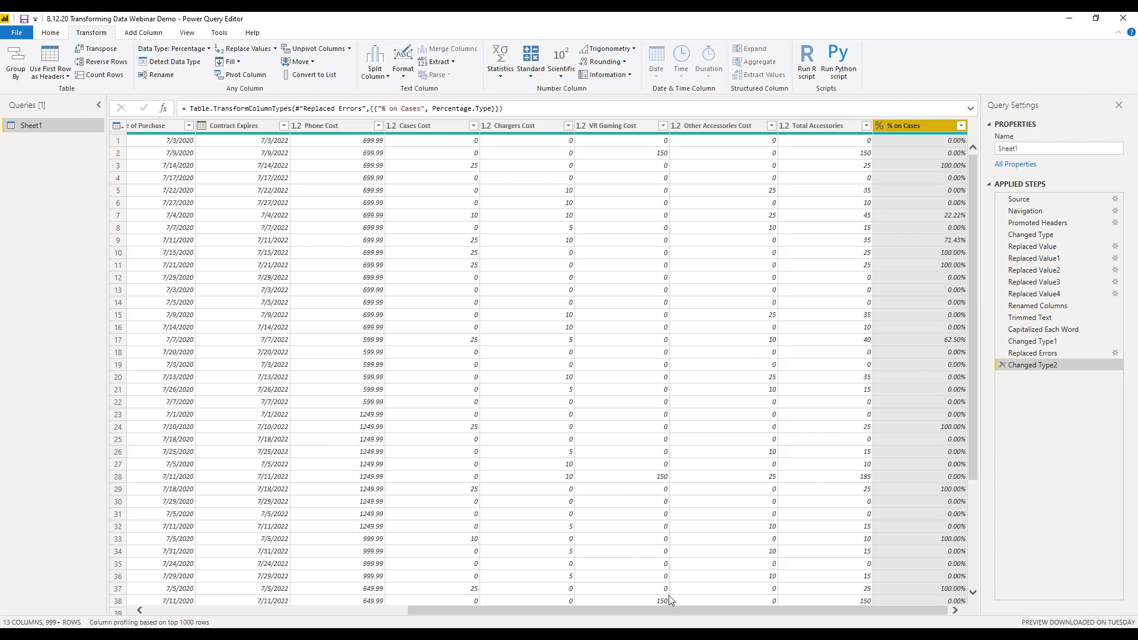
Step: Rename the CUSTNM column to Customer Name
{"action": "left_click_drag", "start_coordinate": [690, 610], "coordinate": [362, 602]}
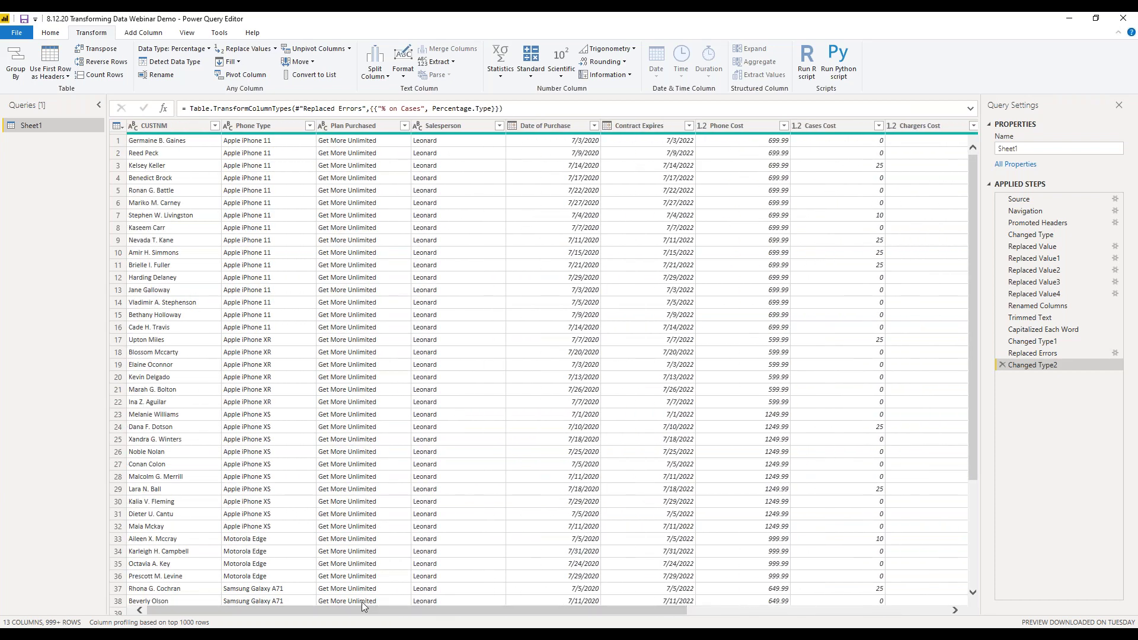
{"action": "left_click", "coordinate": [156, 129]}
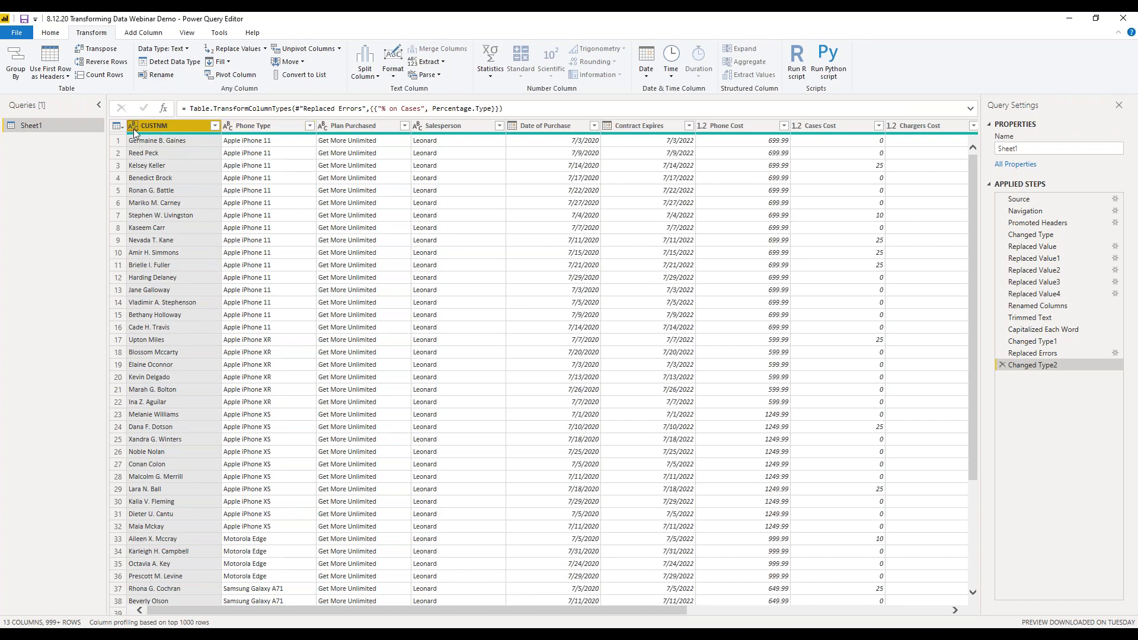
{"action": "left_click", "coordinate": [159, 76]}
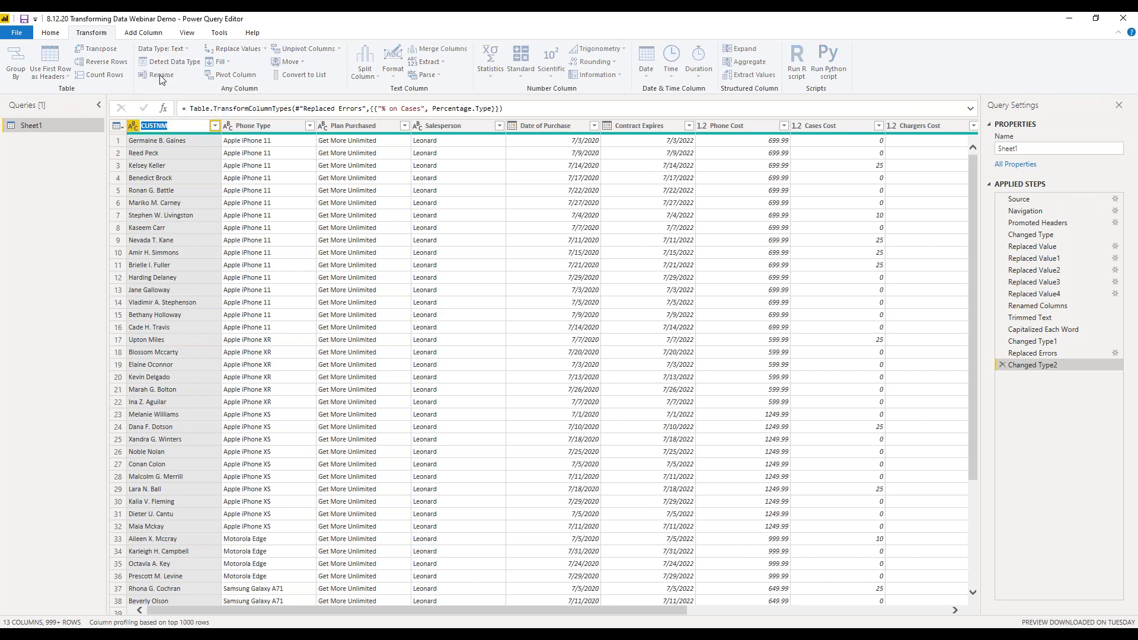
{"action": "type", "text": "Customer Name"}
{"action": "key", "text": "Return"}
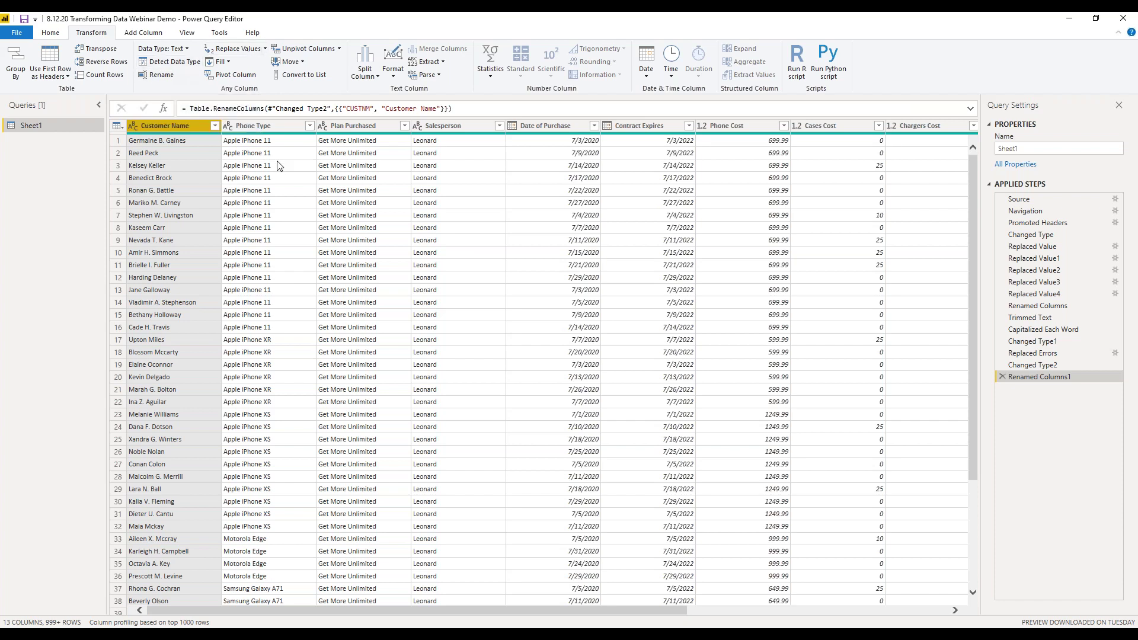
Step: Try extracting the text before a space delimiter in the Phone Type column, and remove that applied transformation
{"action": "left_click", "coordinate": [268, 126]}
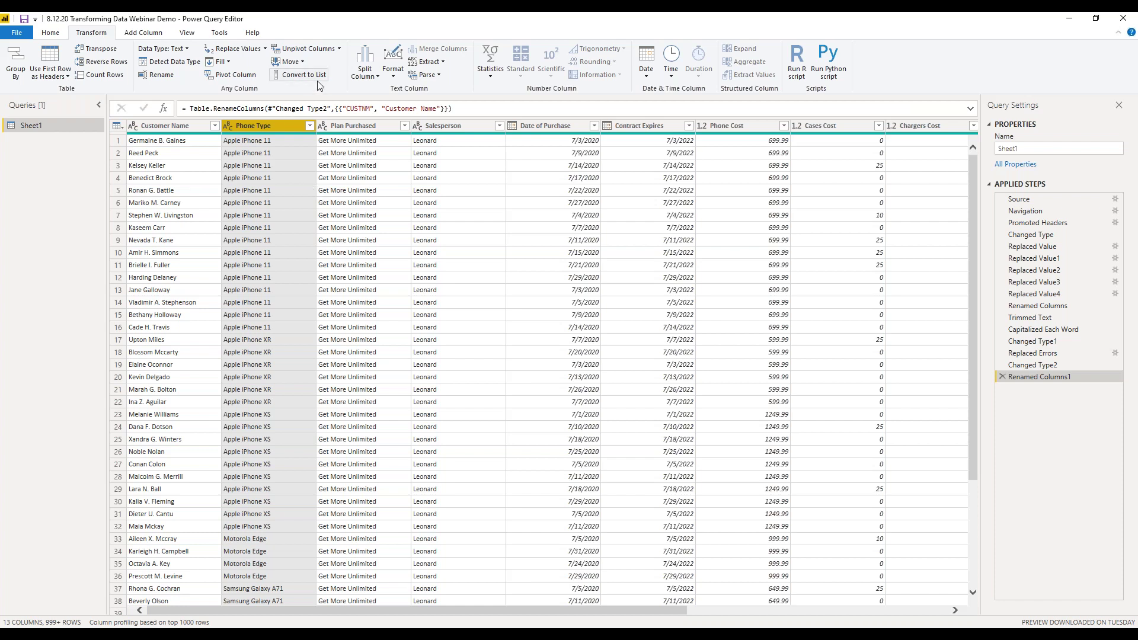
{"action": "left_click", "coordinate": [444, 63]}
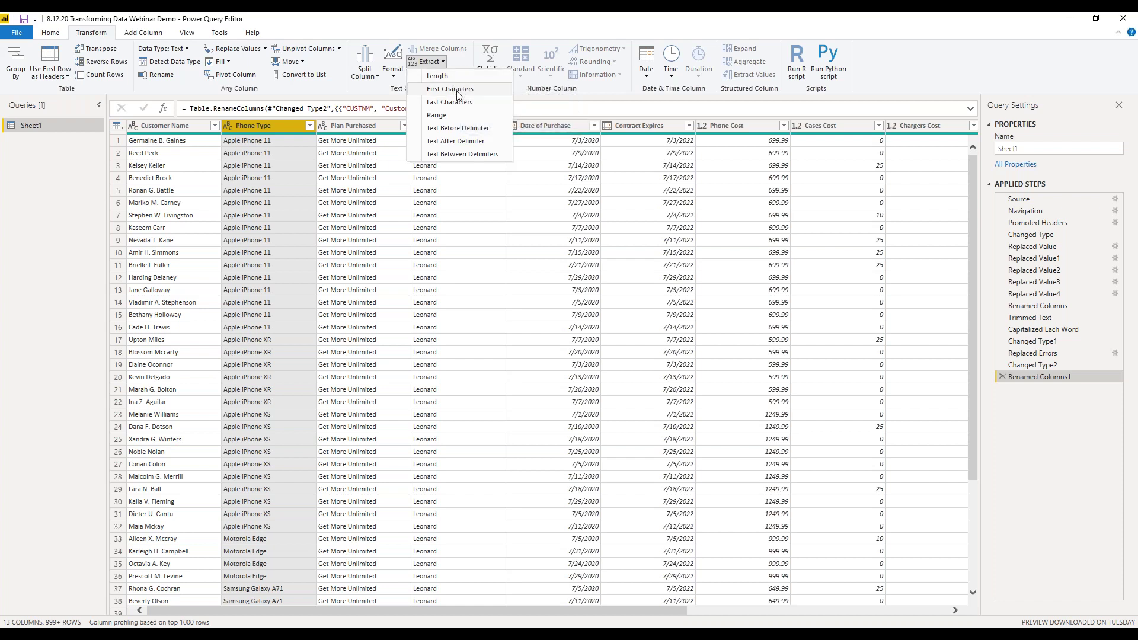
{"action": "left_click", "coordinate": [463, 129]}
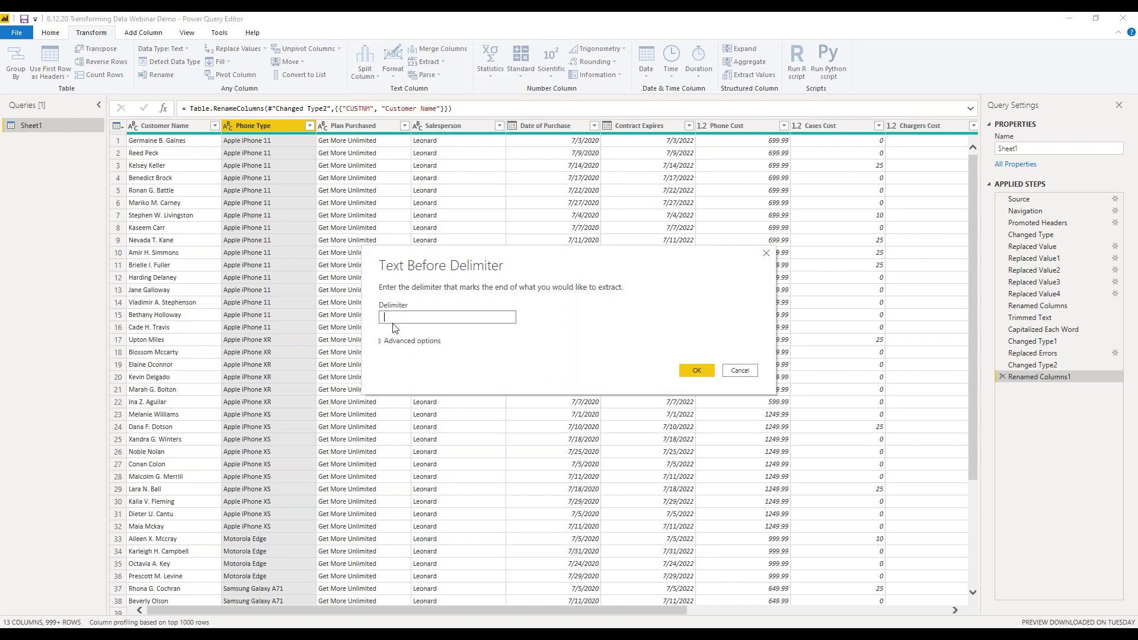
{"action": "left_click", "coordinate": [697, 371]}
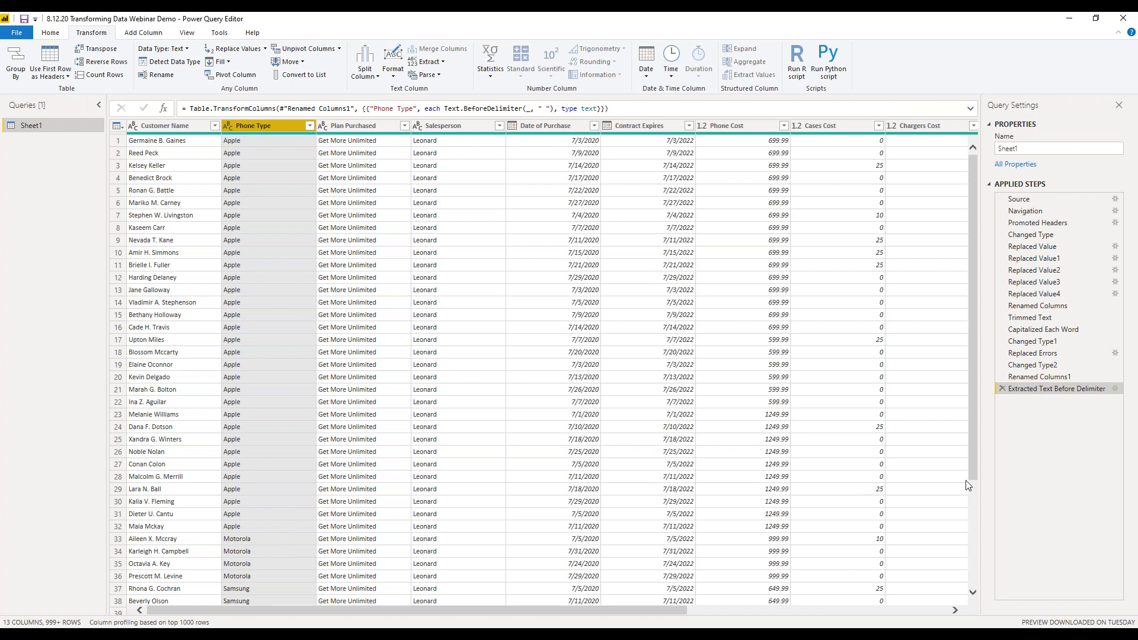
{"action": "left_click", "coordinate": [1001, 388]}
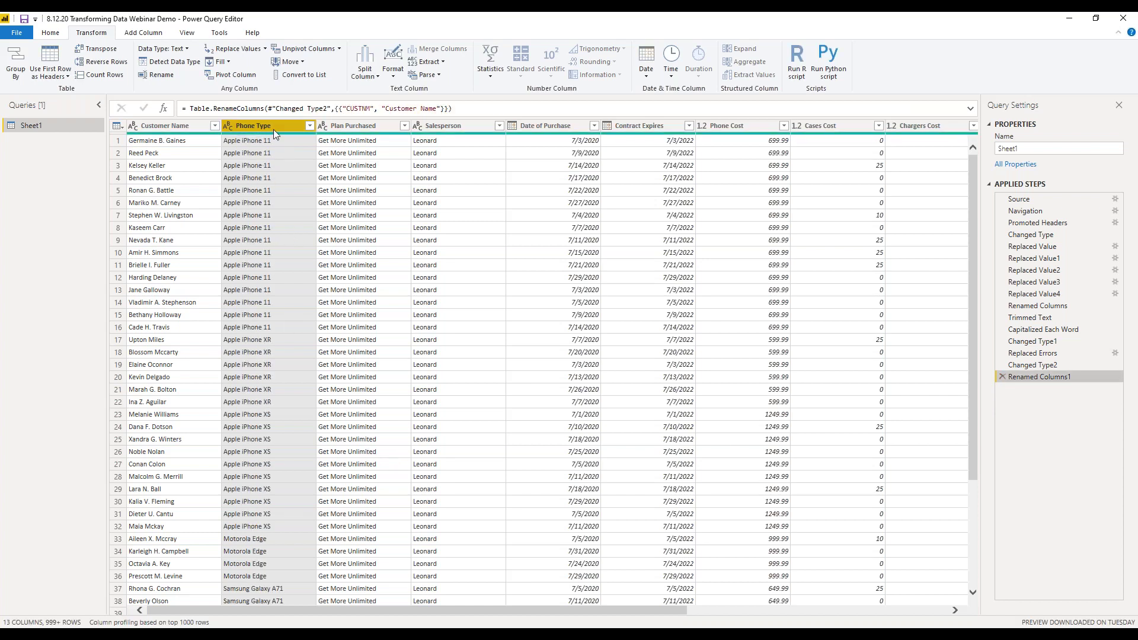
Step: Try splitting the Phone Type column at the left-most space delimiter, and remove the resulting applied steps
{"action": "left_click", "coordinate": [378, 76]}
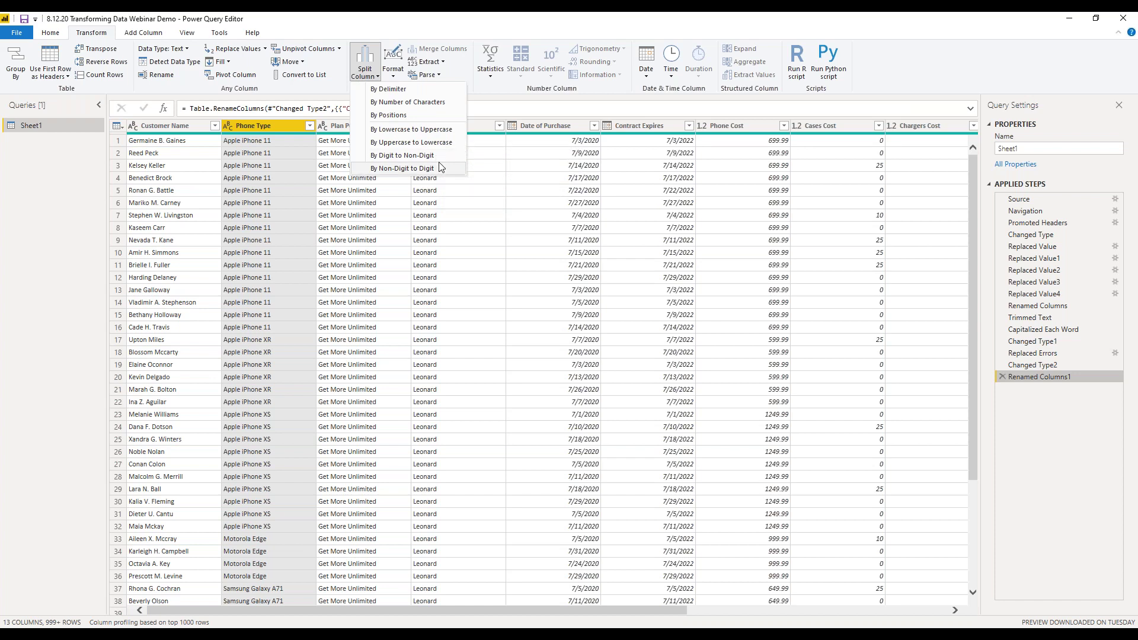
{"action": "left_click", "coordinate": [403, 90]}
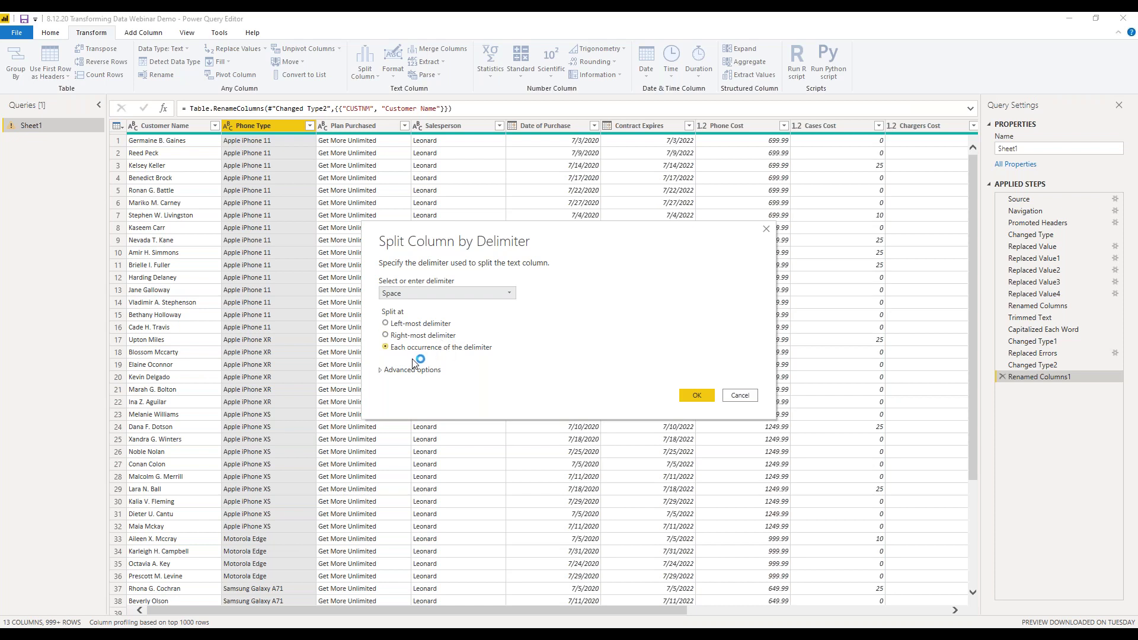
{"action": "left_click", "coordinate": [387, 323]}
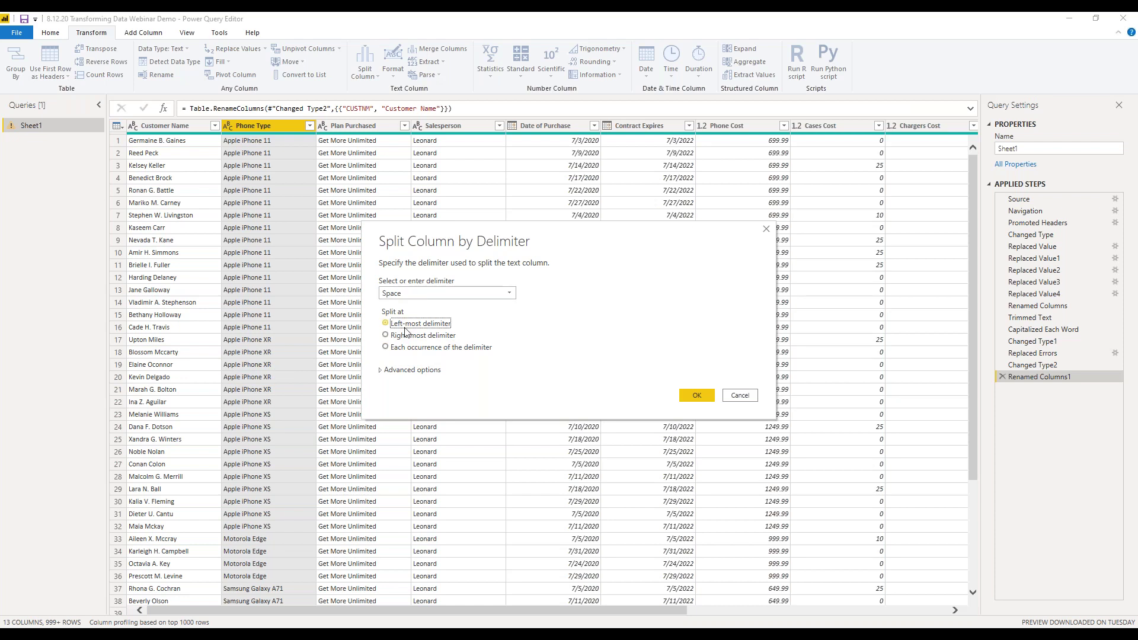
{"action": "left_click", "coordinate": [696, 396]}
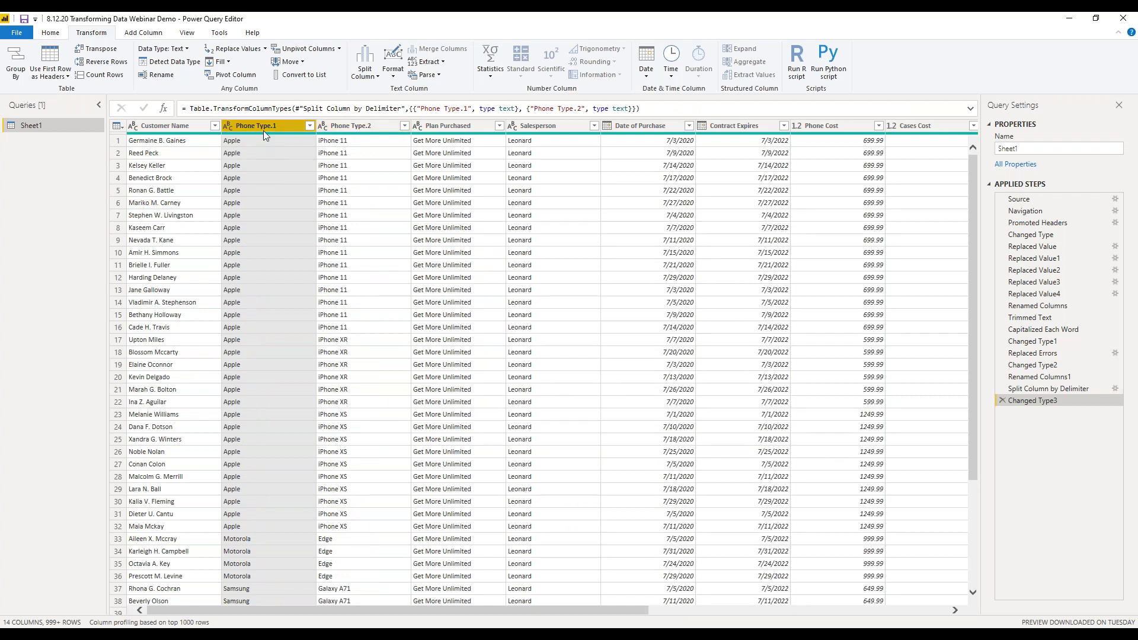
{"action": "left_click", "coordinate": [373, 129], "text": "ctrl"}
{"action": "left_click", "coordinate": [1001, 401]}
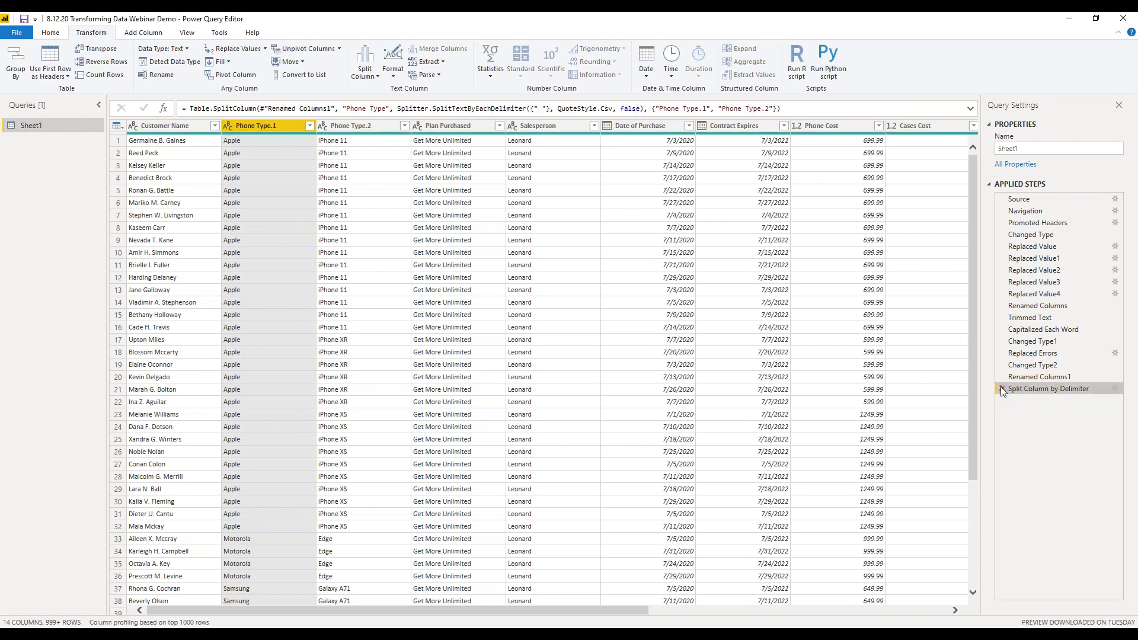
{"action": "left_click", "coordinate": [1000, 389]}
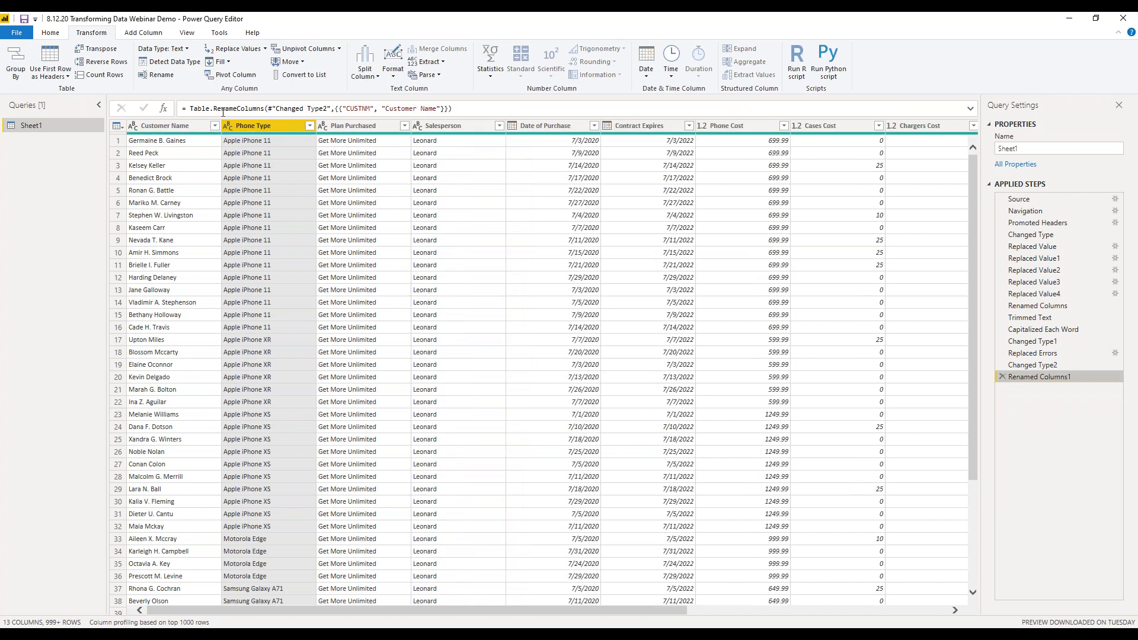
Step: Add a new column that extracts the text before the space delimiter from the Phone Type column
{"action": "left_click", "coordinate": [151, 35]}
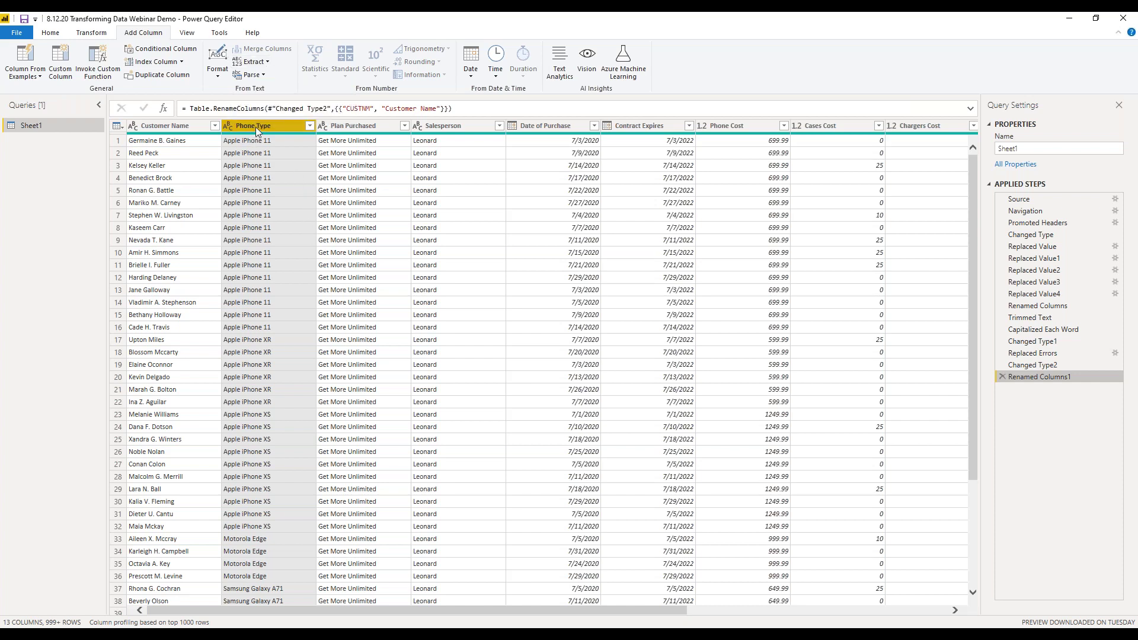
{"action": "left_click", "coordinate": [267, 62]}
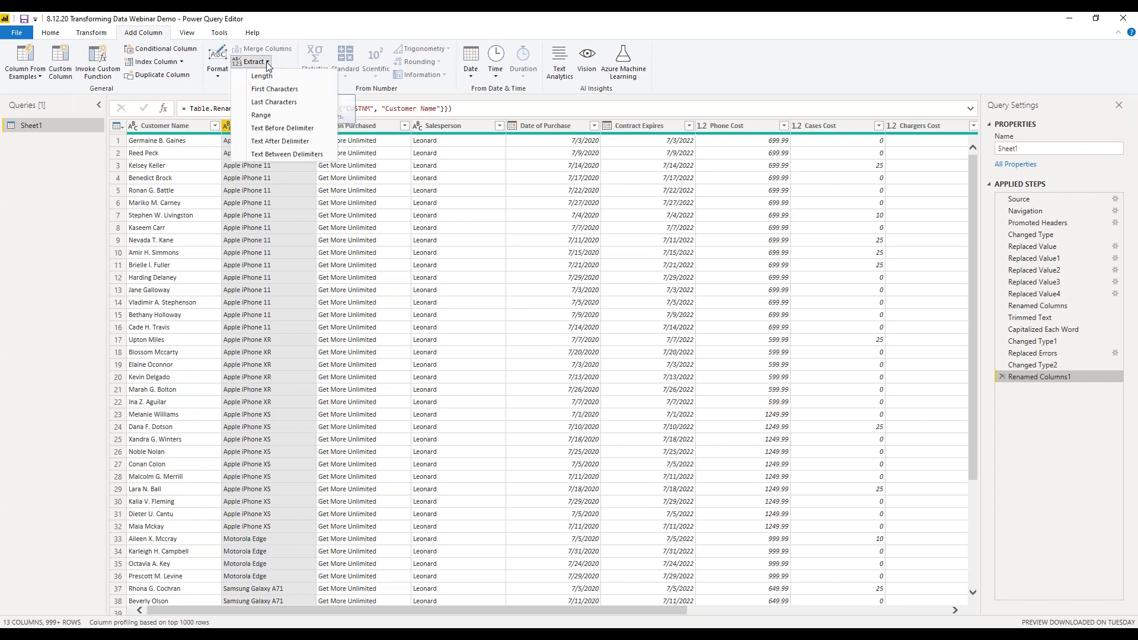
{"action": "left_click", "coordinate": [284, 128]}
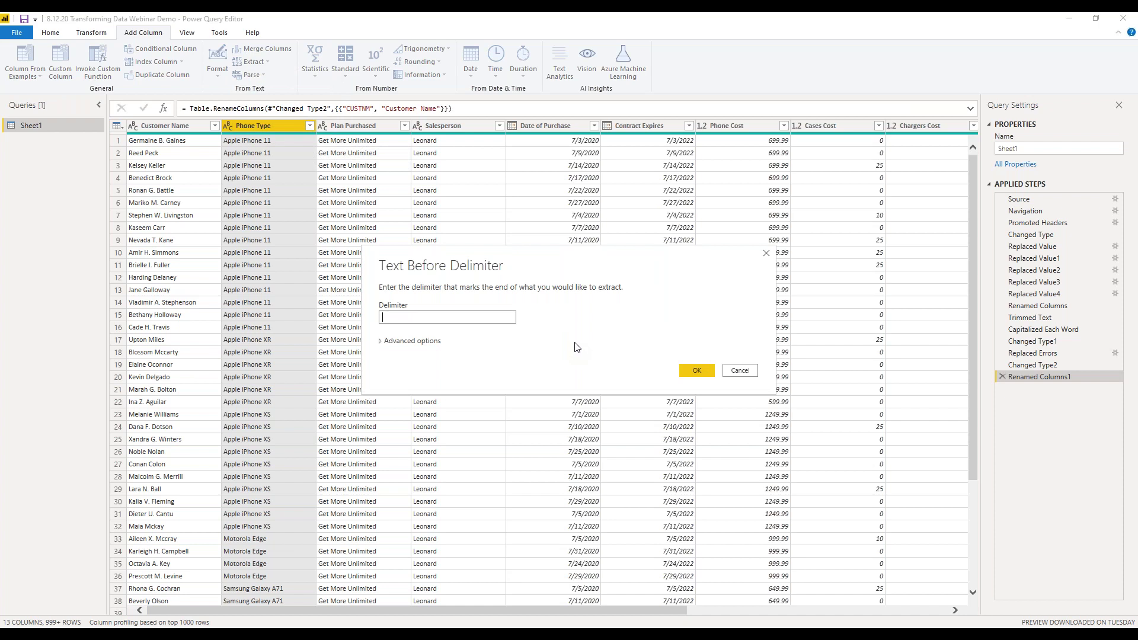
{"action": "left_click", "coordinate": [696, 371]}
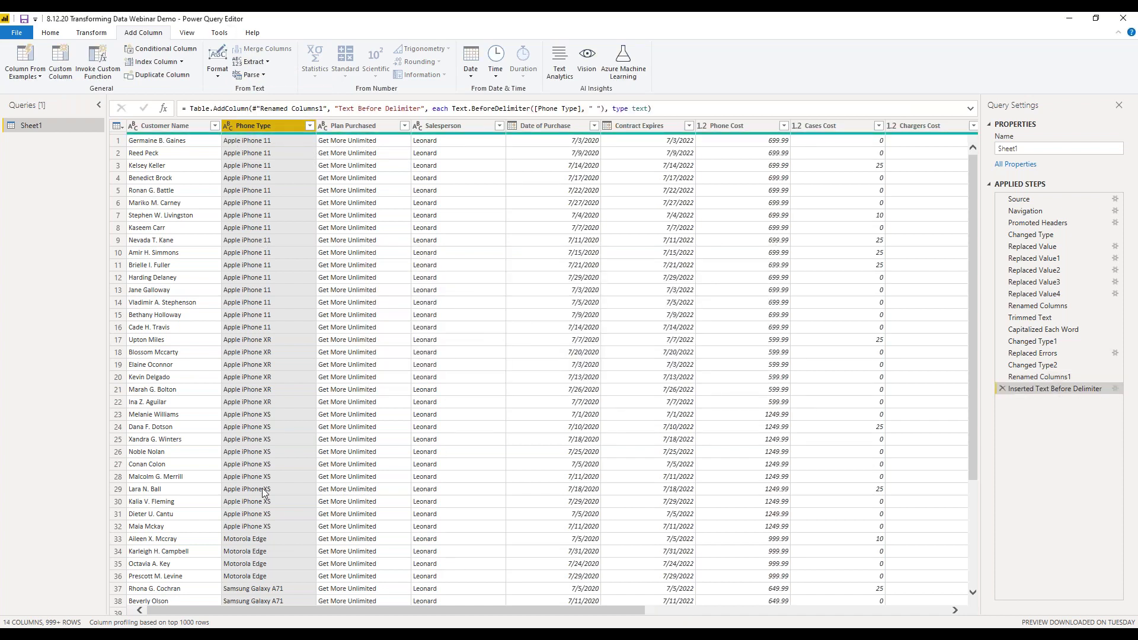
Step: Rename the Text Before Delimiter column to Phone Brand
{"action": "left_click_drag", "start_coordinate": [250, 611], "coordinate": [555, 610]}
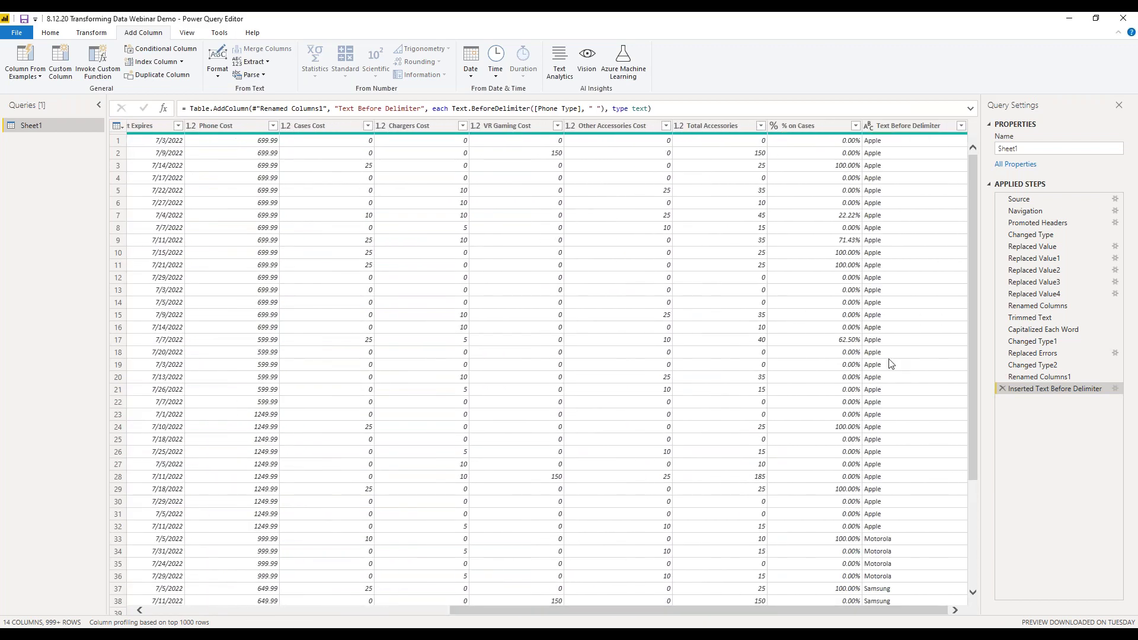
{"action": "right_click", "coordinate": [907, 130]}
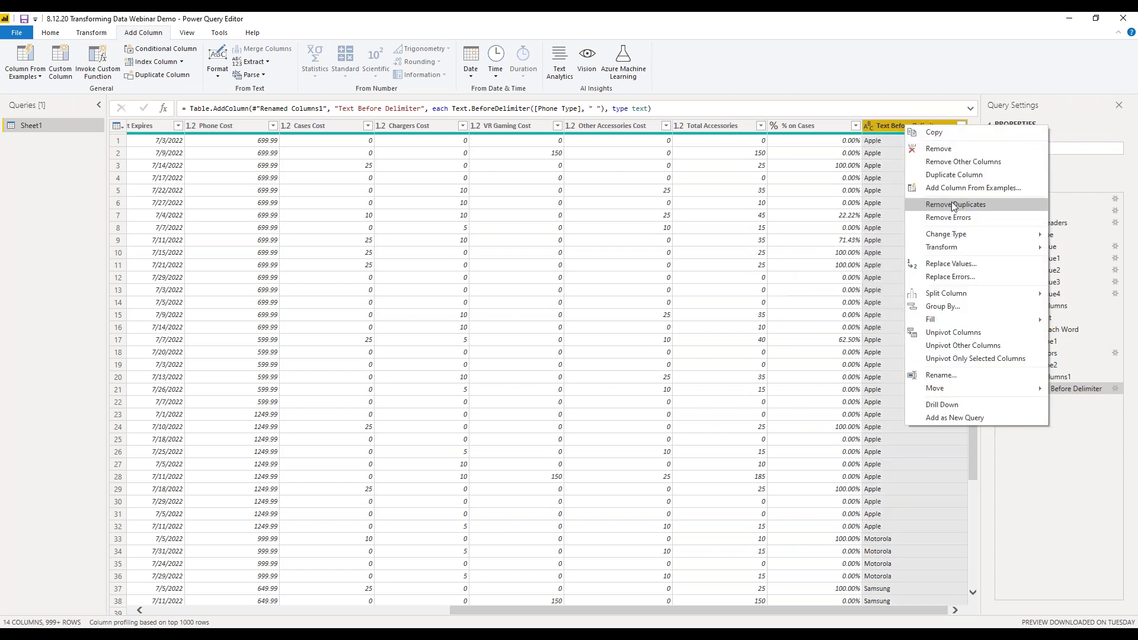
{"action": "left_click", "coordinate": [965, 372]}
{"action": "type", "text": "Phone Brand"}
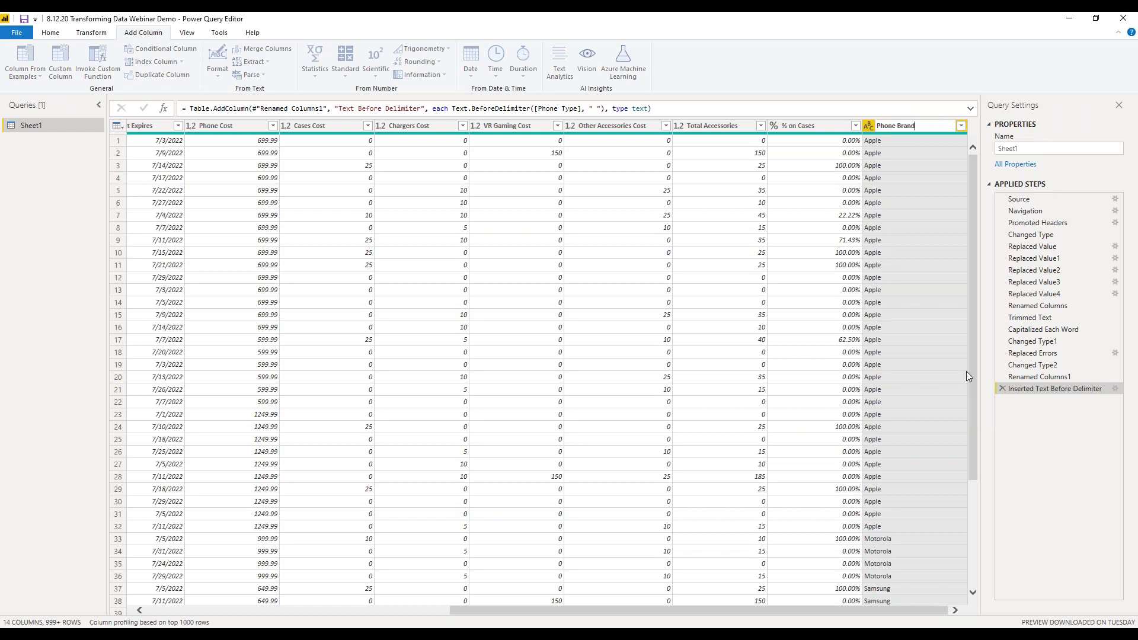
{"action": "key", "text": "Return"}
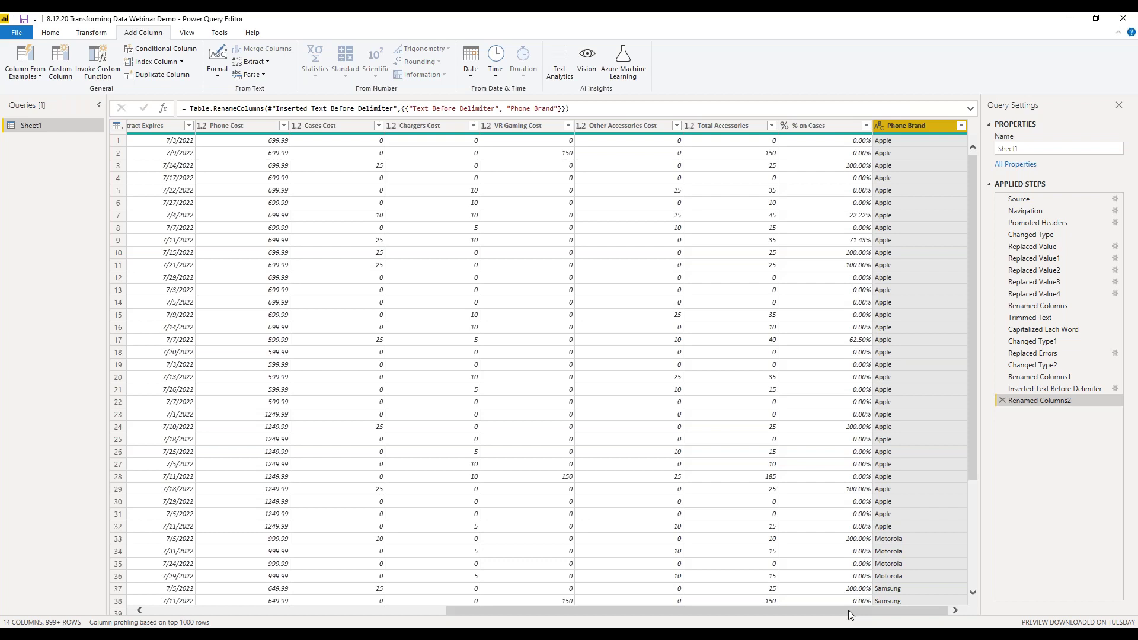
Step: Add a new column with the name of the day derived from the Date of Purchase column
{"action": "left_click_drag", "start_coordinate": [550, 611], "coordinate": [312, 610]}
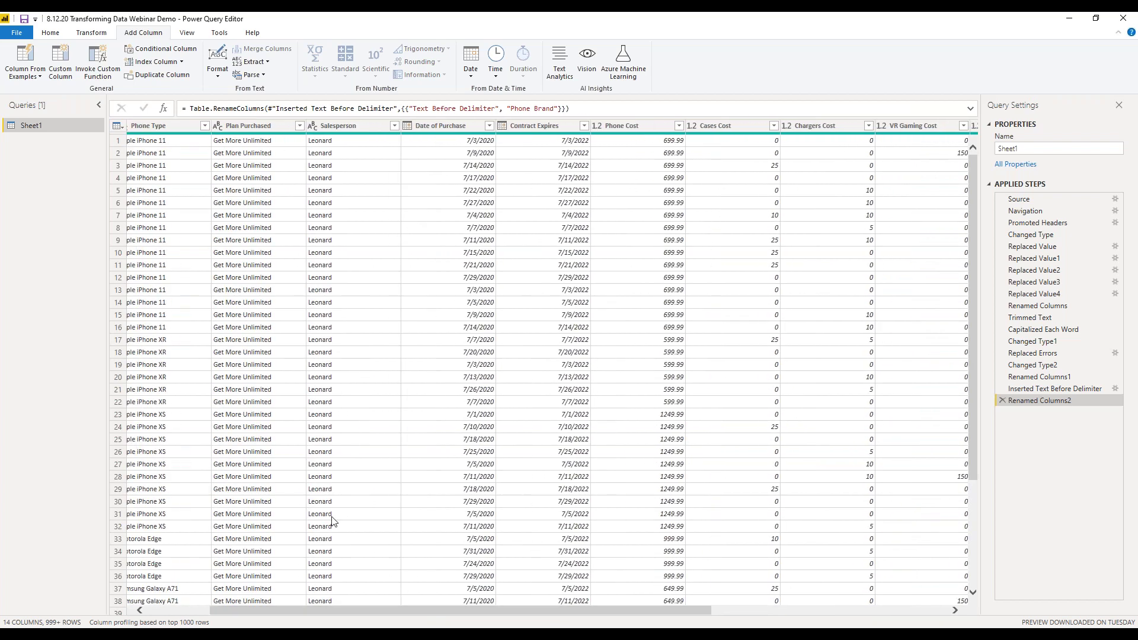
{"action": "left_click", "coordinate": [446, 125]}
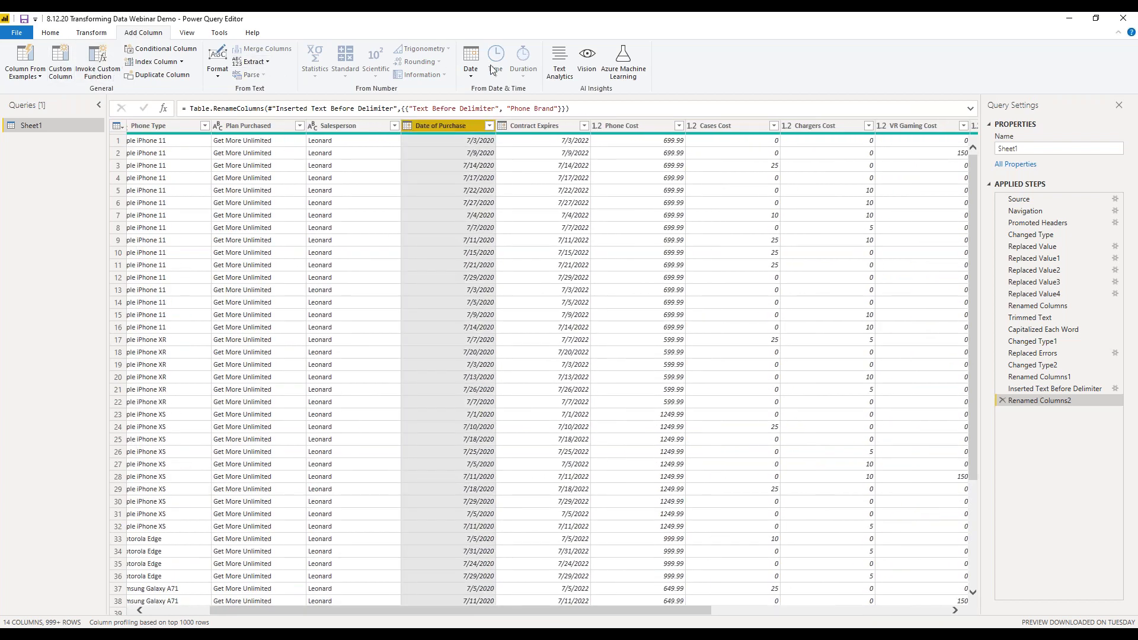
{"action": "left_click", "coordinate": [471, 77]}
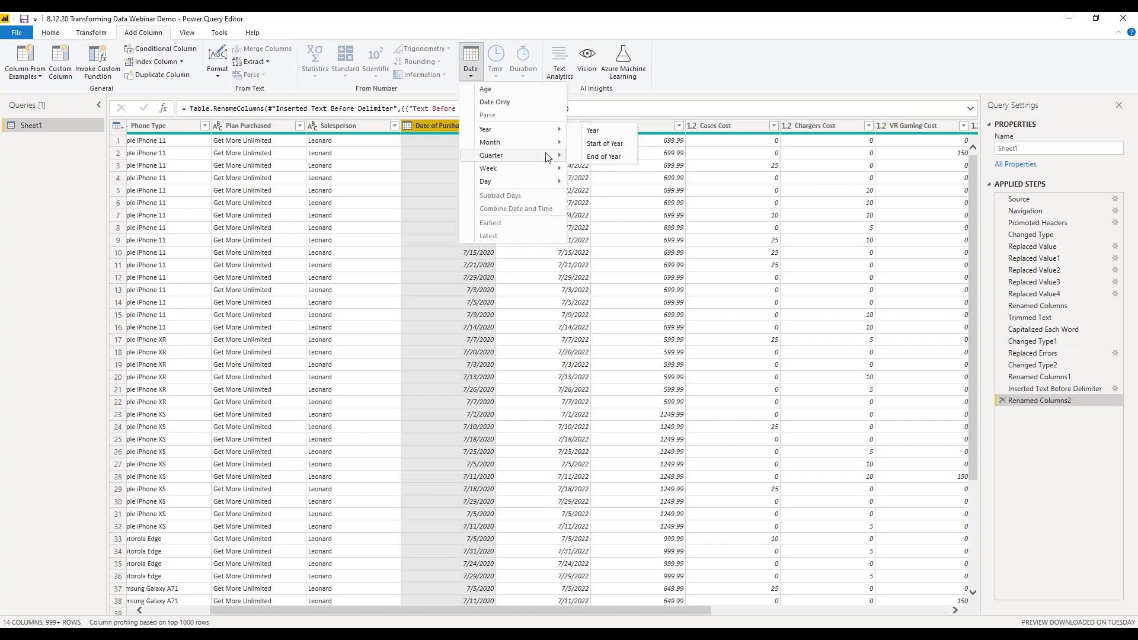
{"action": "mouse_move", "coordinate": [551, 184]}
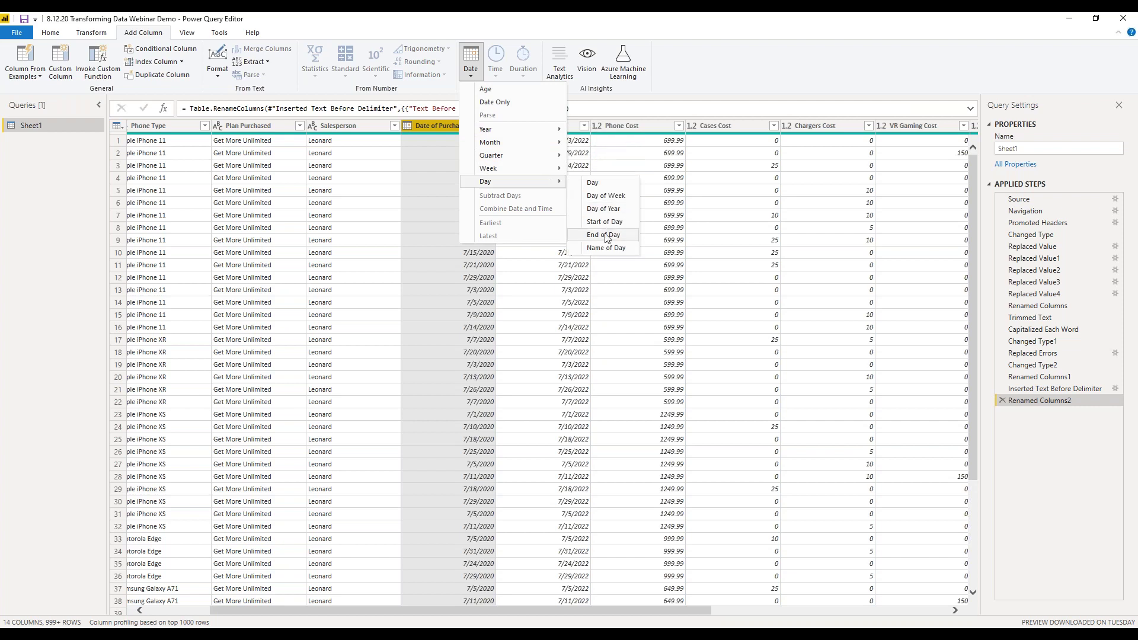
{"action": "left_click", "coordinate": [605, 247]}
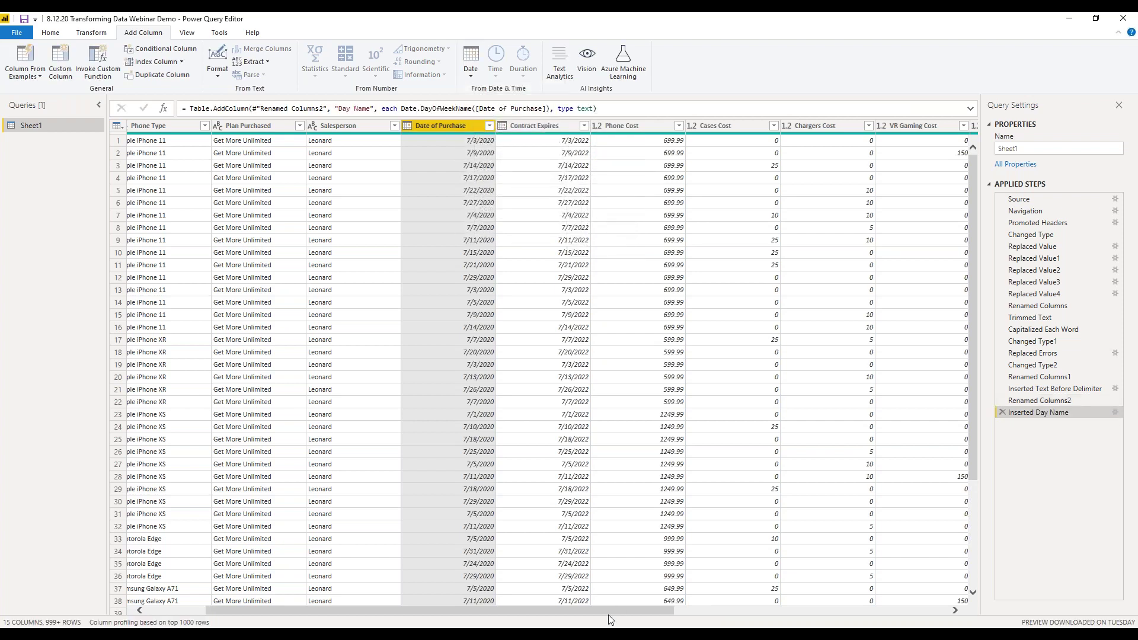
{"action": "left_click_drag", "start_coordinate": [871, 614], "coordinate": [892, 613]}
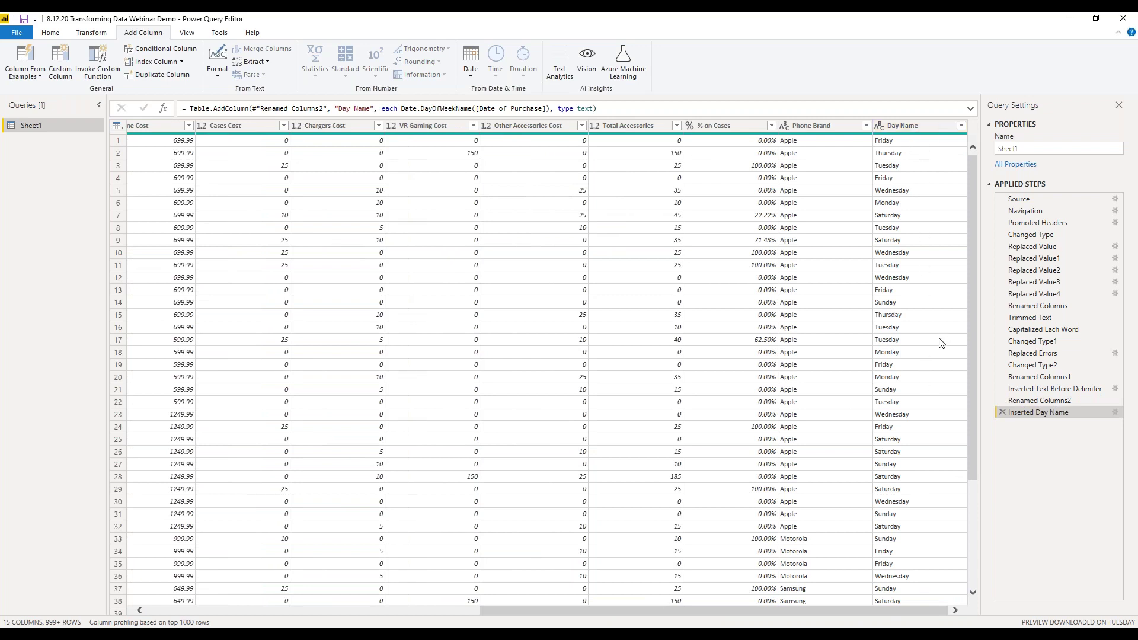
Step: Close the query editor and apply the pending changes to the report in Power BI Desktop
{"action": "left_click", "coordinate": [57, 36]}
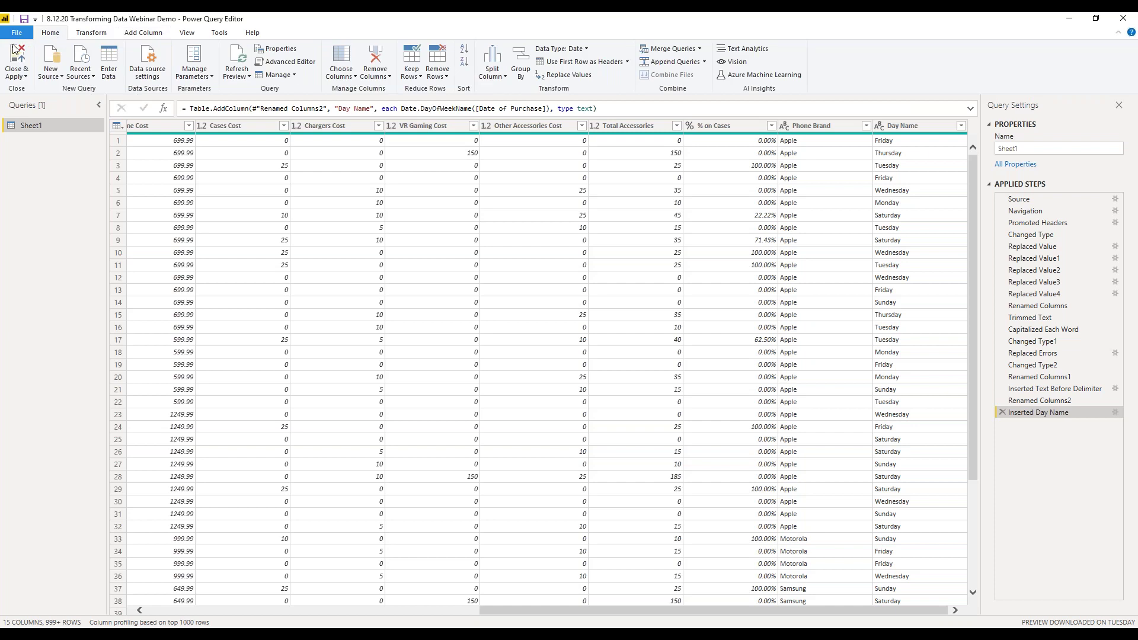
{"action": "left_click", "coordinate": [25, 76]}
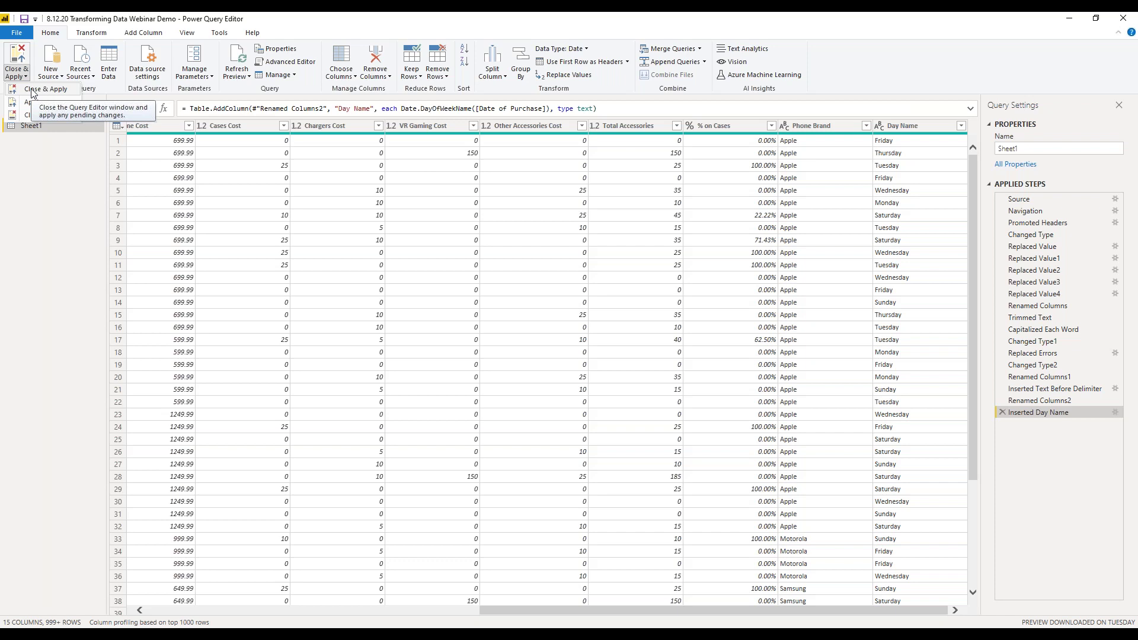
{"action": "left_click", "coordinate": [33, 92]}
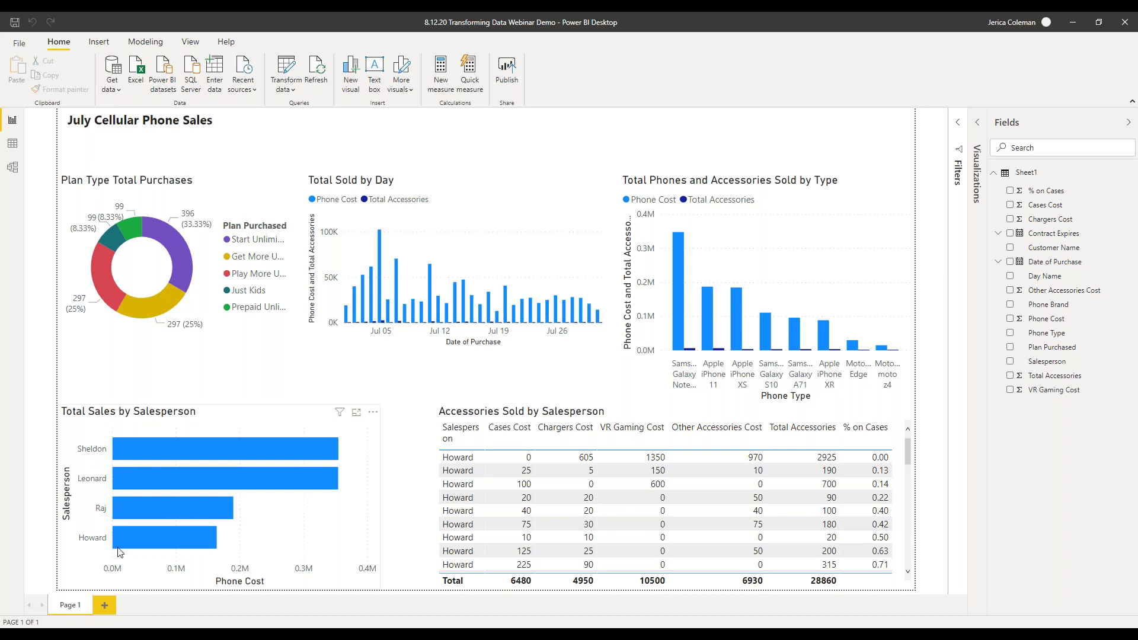
Step: Widen the Plan Type Total Purchases chart to fit its legend, and narrow the Total Sold by Day chart to clear the overlap
{"action": "mouse_move", "coordinate": [119, 547]}
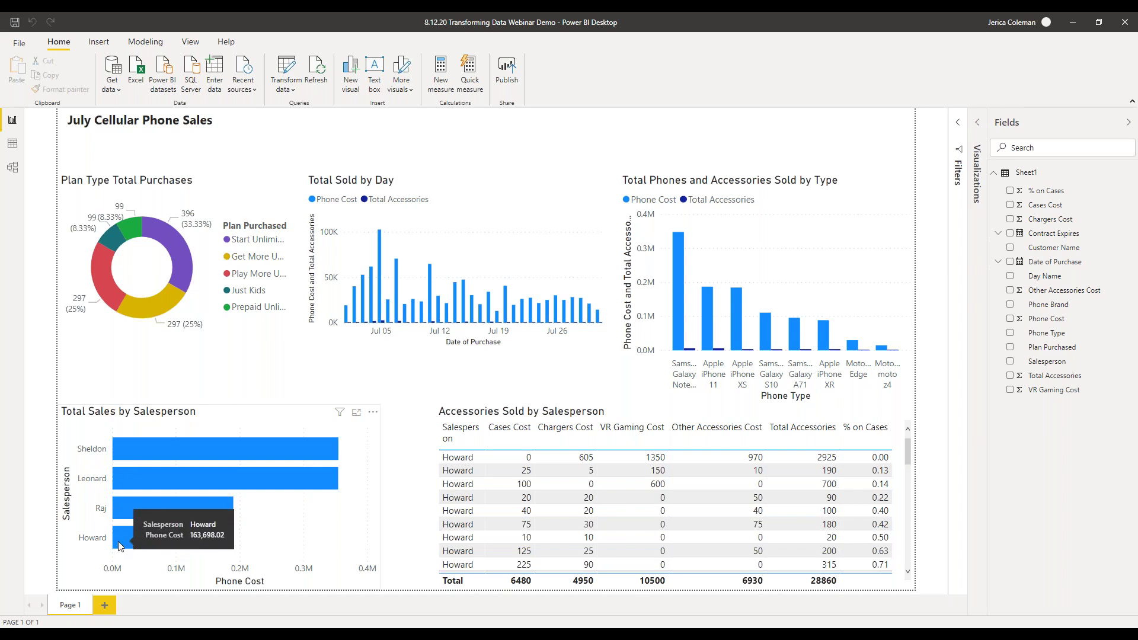
{"action": "mouse_move", "coordinate": [329, 486]}
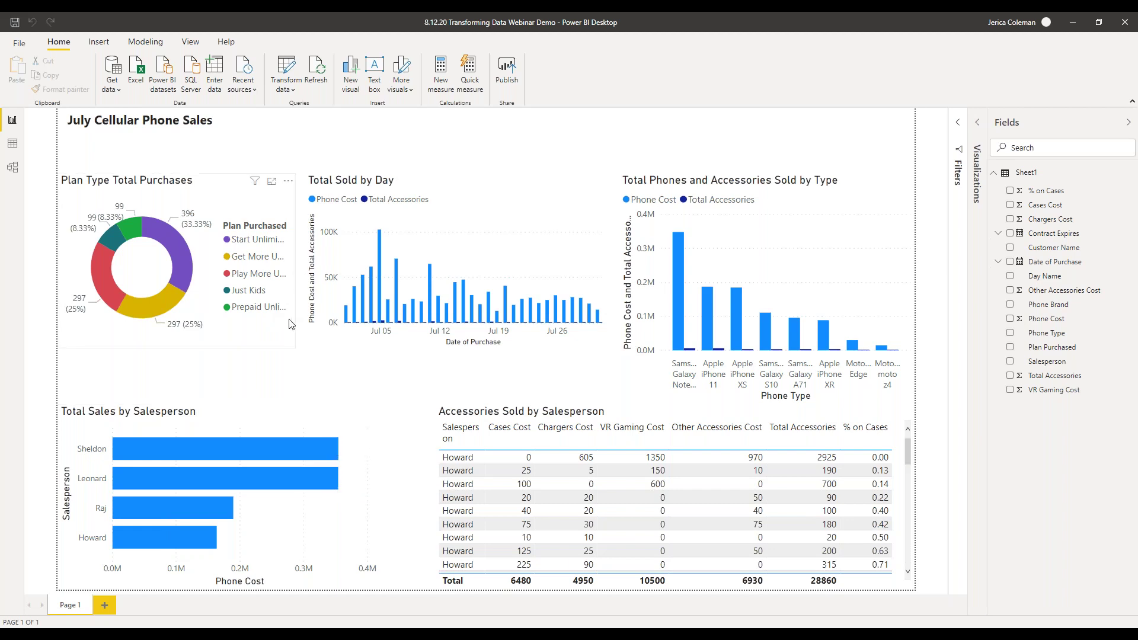
{"action": "left_click", "coordinate": [283, 337]}
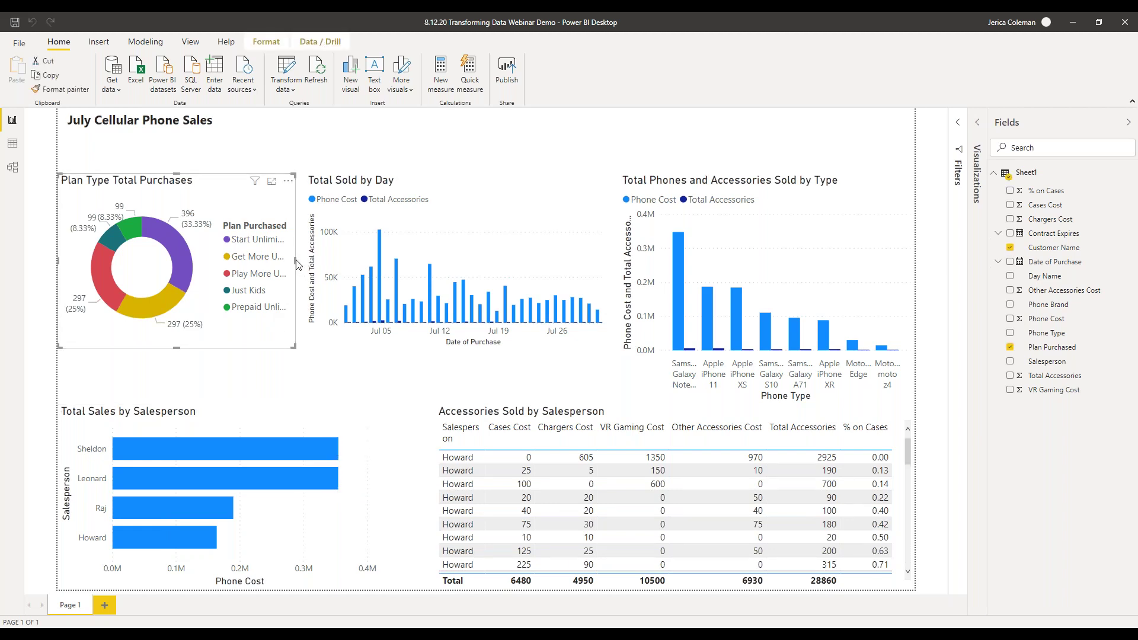
{"action": "left_click_drag", "start_coordinate": [297, 265], "coordinate": [394, 265]}
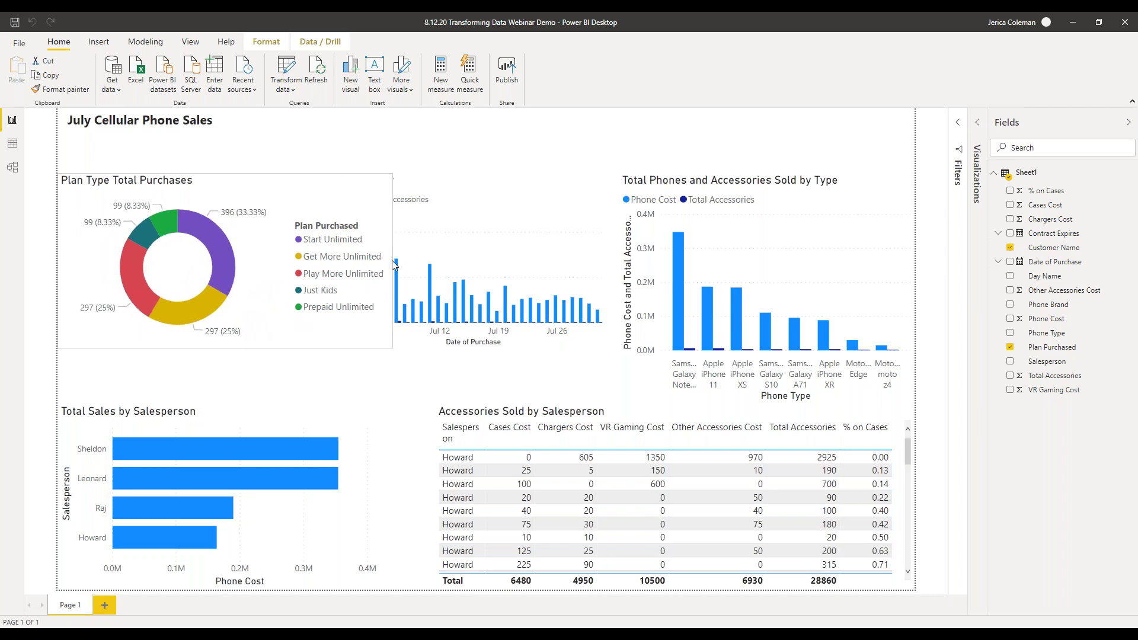
{"action": "left_click_drag", "start_coordinate": [393, 261], "coordinate": [383, 267]}
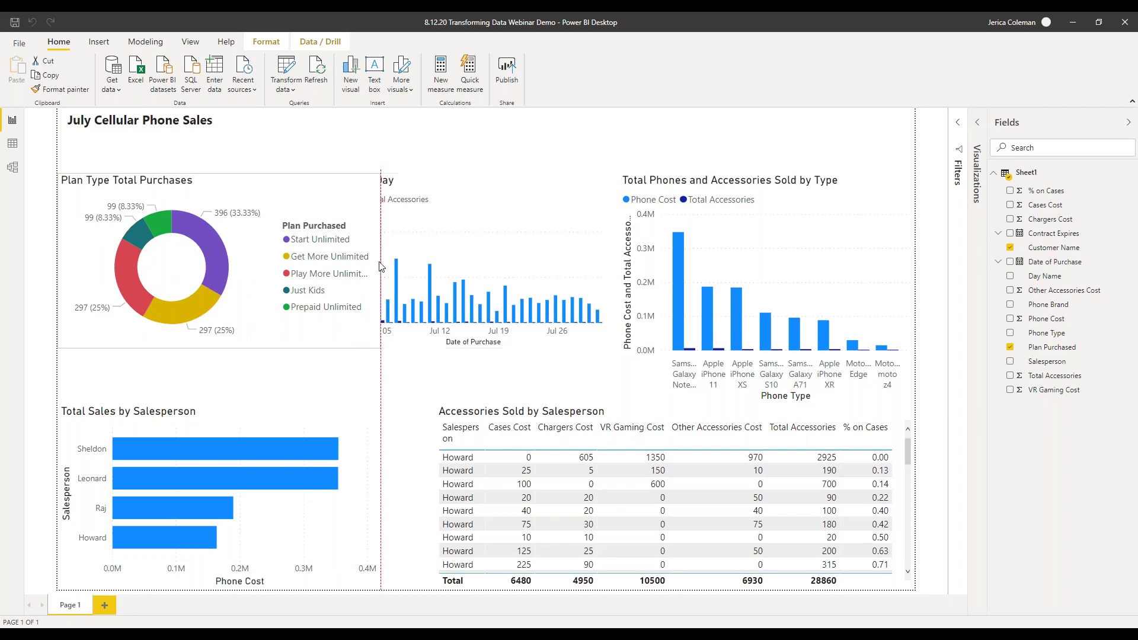
{"action": "left_click", "coordinate": [397, 208]}
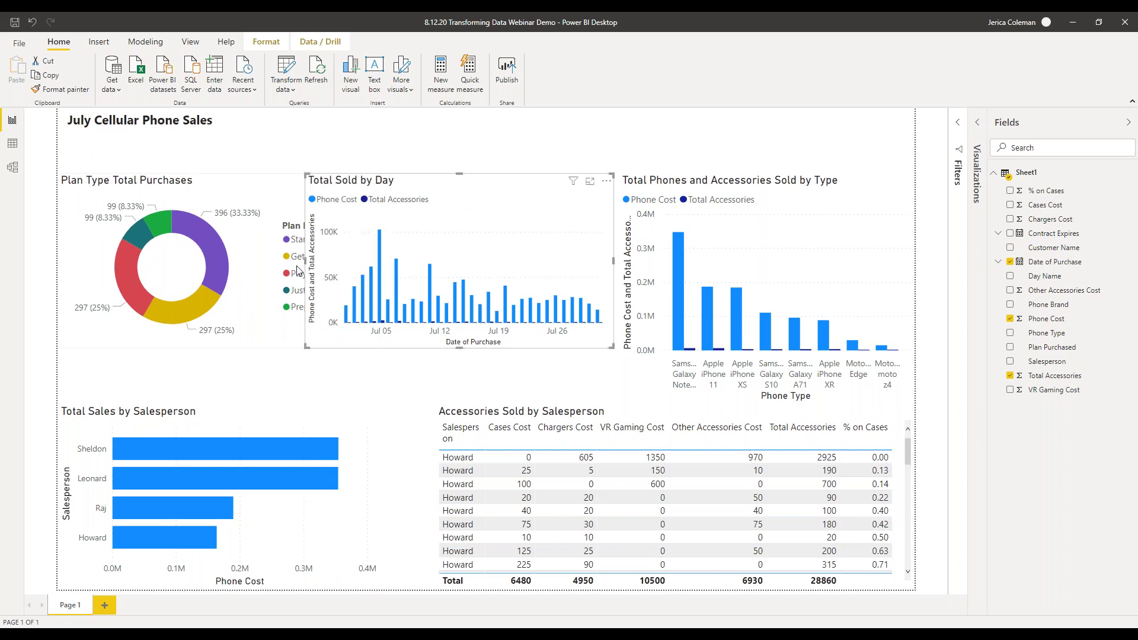
{"action": "left_click_drag", "start_coordinate": [306, 261], "coordinate": [386, 266]}
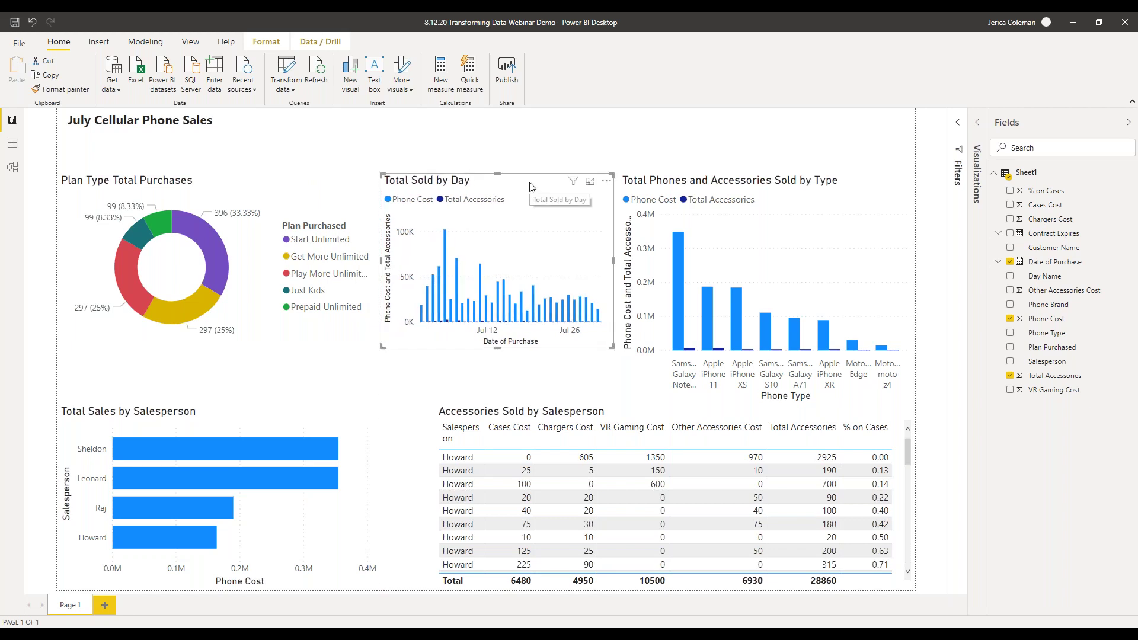
Step: Replace Date of Purchase with Day Name on the axis of the Total Sold by Day chart
{"action": "left_click", "coordinate": [978, 126]}
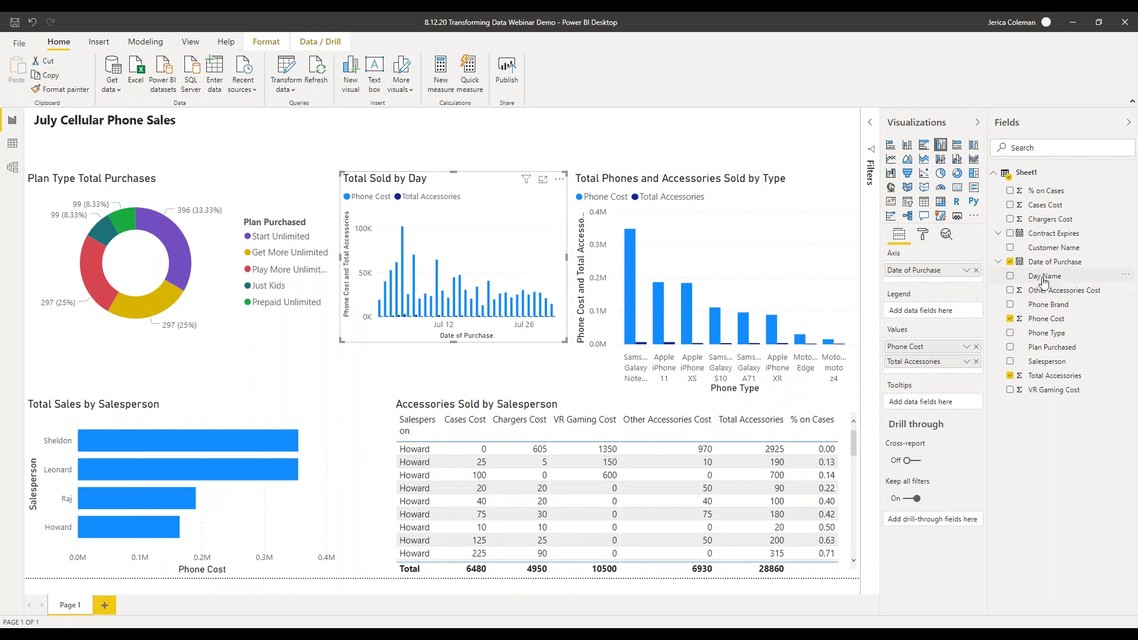
{"action": "left_click_drag", "start_coordinate": [1044, 277], "coordinate": [924, 271]}
{"action": "left_click", "coordinate": [976, 270]}
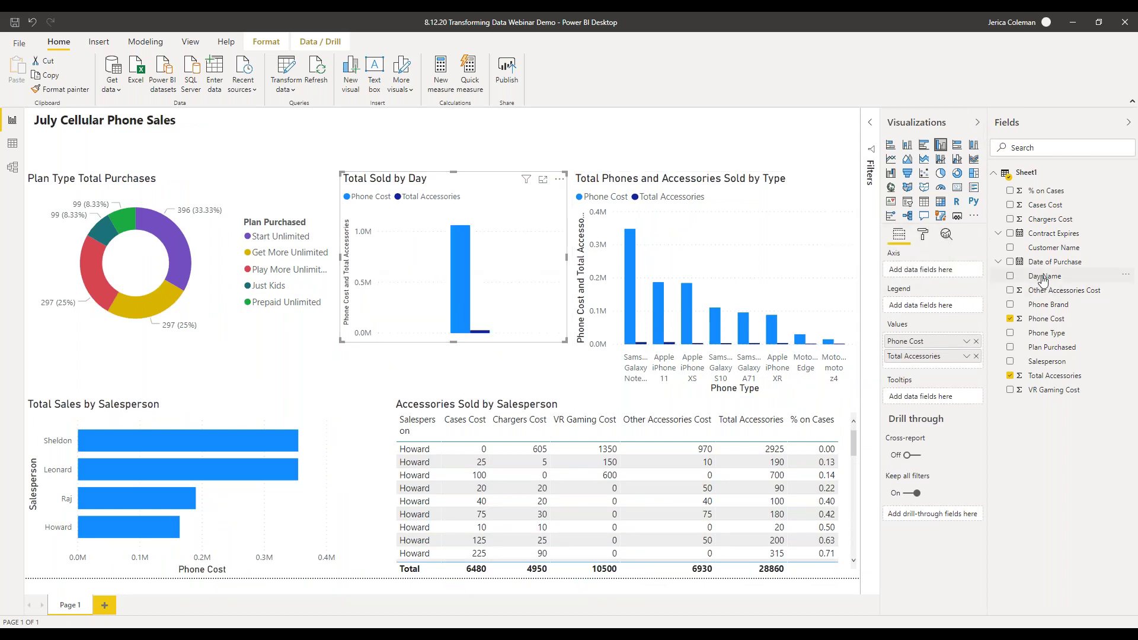
{"action": "left_click_drag", "start_coordinate": [1049, 280], "coordinate": [942, 274]}
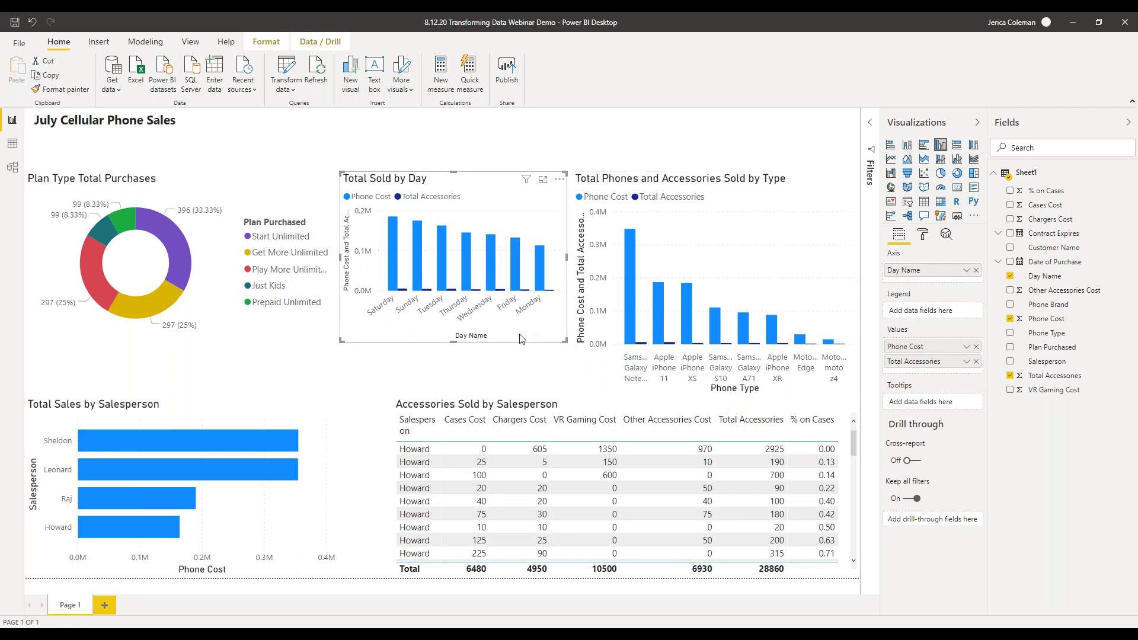
Step: Replace Phone Type with Phone Brand on the axis of the Total Phones and Accessories Sold by Type chart
{"action": "left_click", "coordinate": [809, 196]}
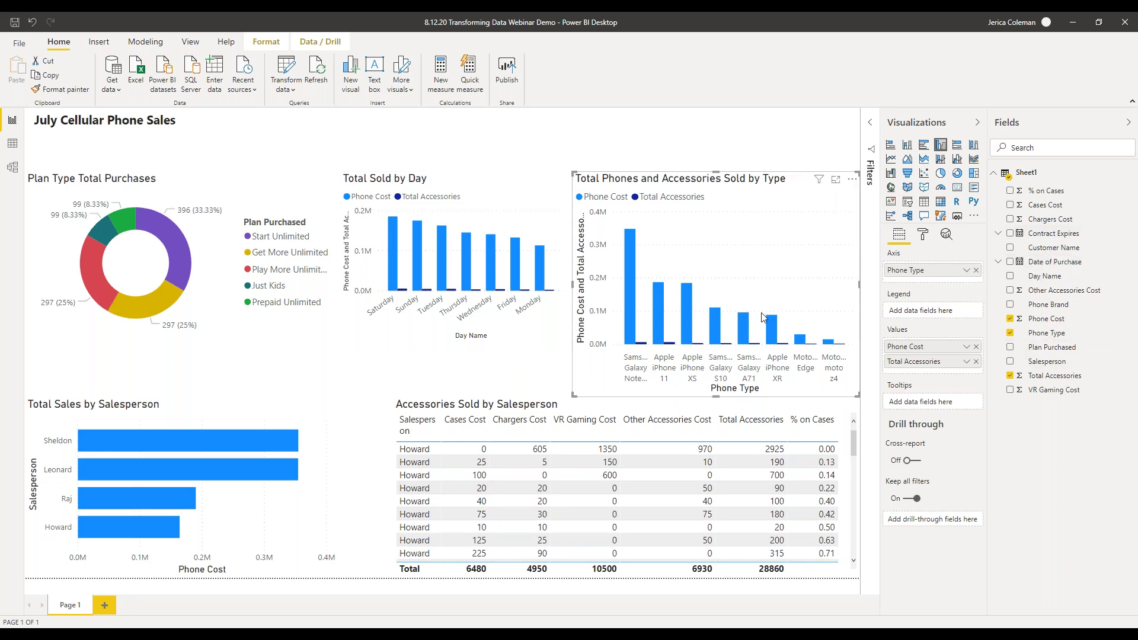
{"action": "left_click", "coordinate": [976, 271]}
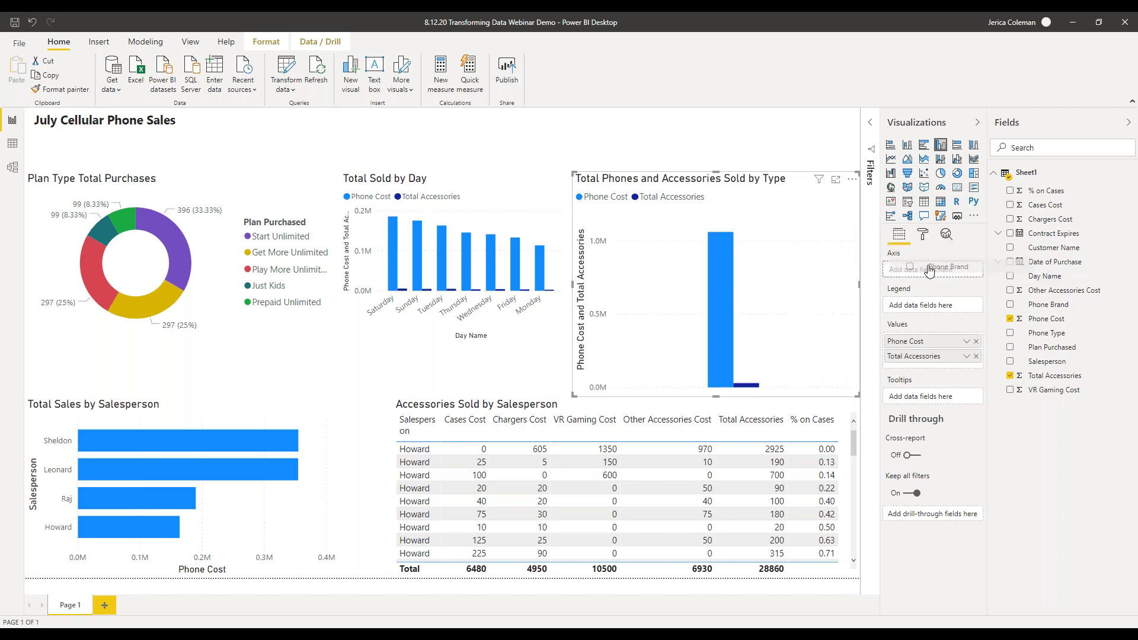
{"action": "left_click_drag", "start_coordinate": [1048, 304], "coordinate": [697, 394]}
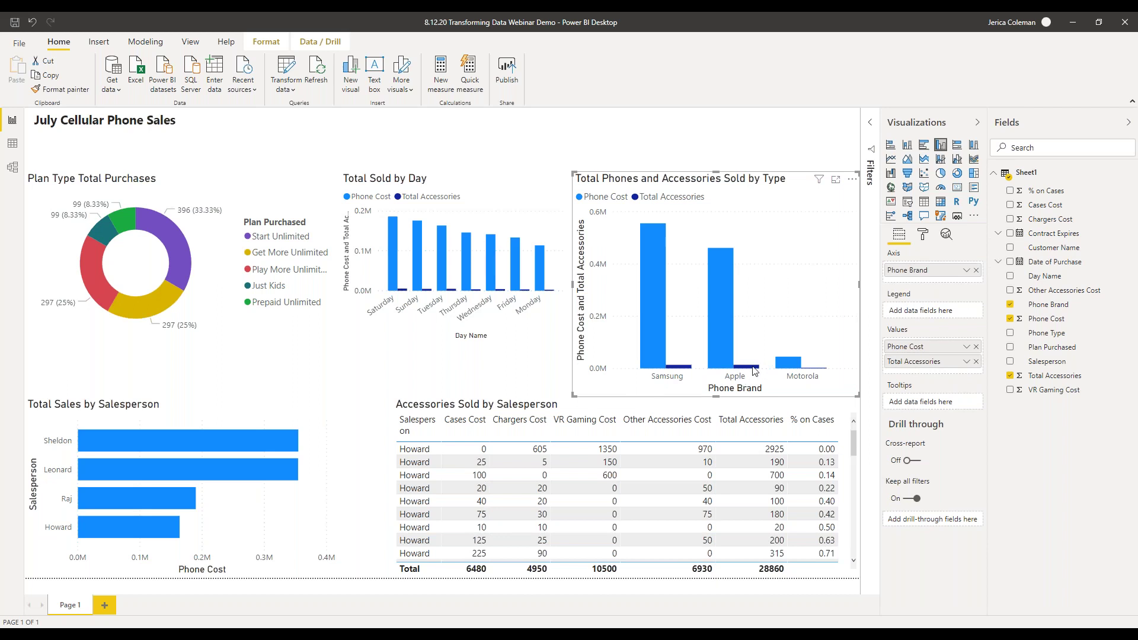
Step: Summarize the % on Cases field as an average in the Accessories Sold by Salesperson table
{"action": "mouse_move", "coordinate": [265, 441]}
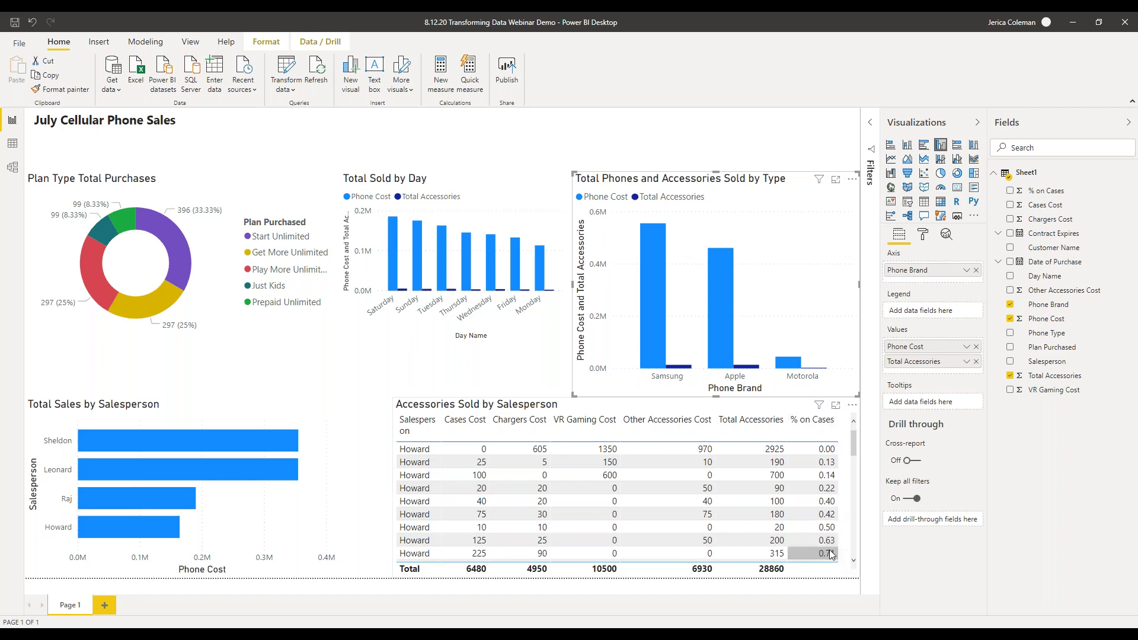
{"action": "left_click", "coordinate": [775, 408]}
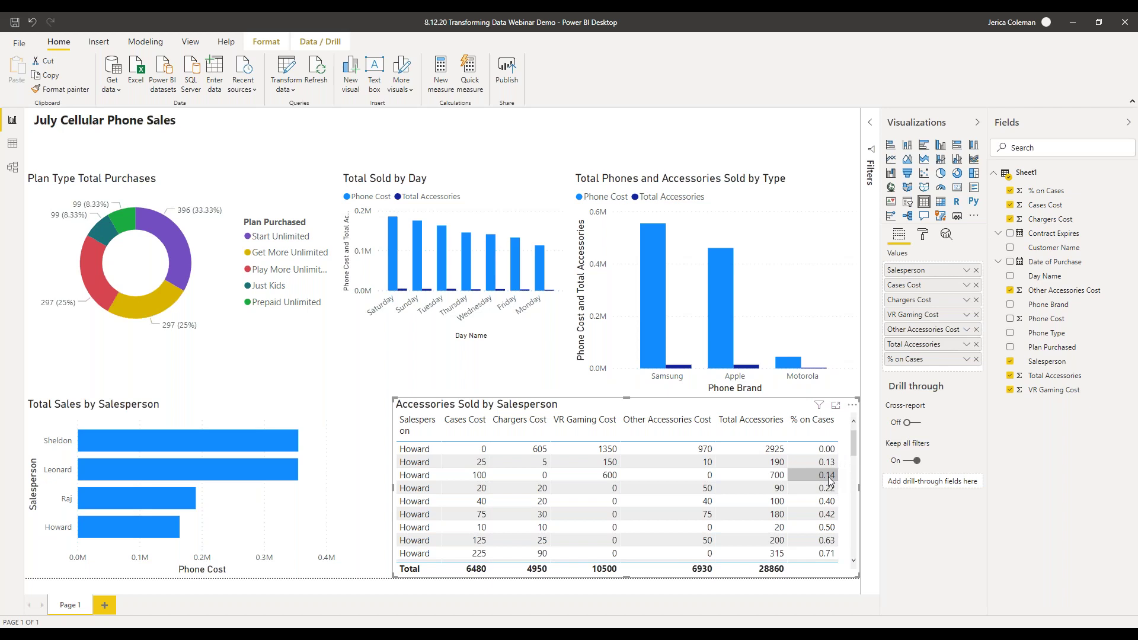
{"action": "left_click", "coordinate": [966, 360]}
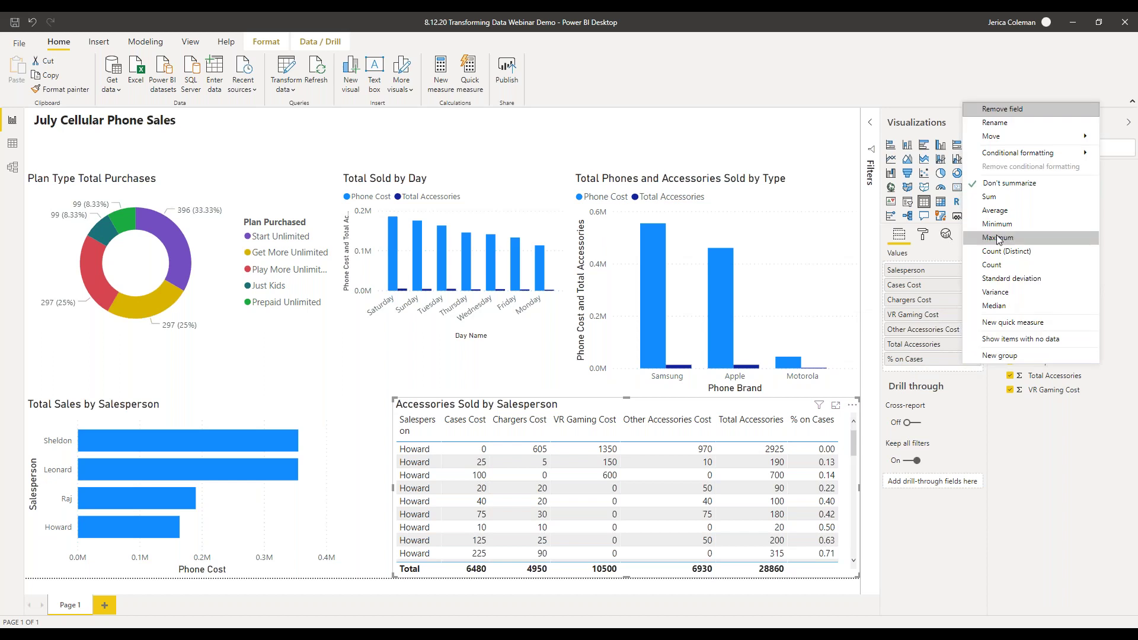
{"action": "left_click", "coordinate": [994, 210]}
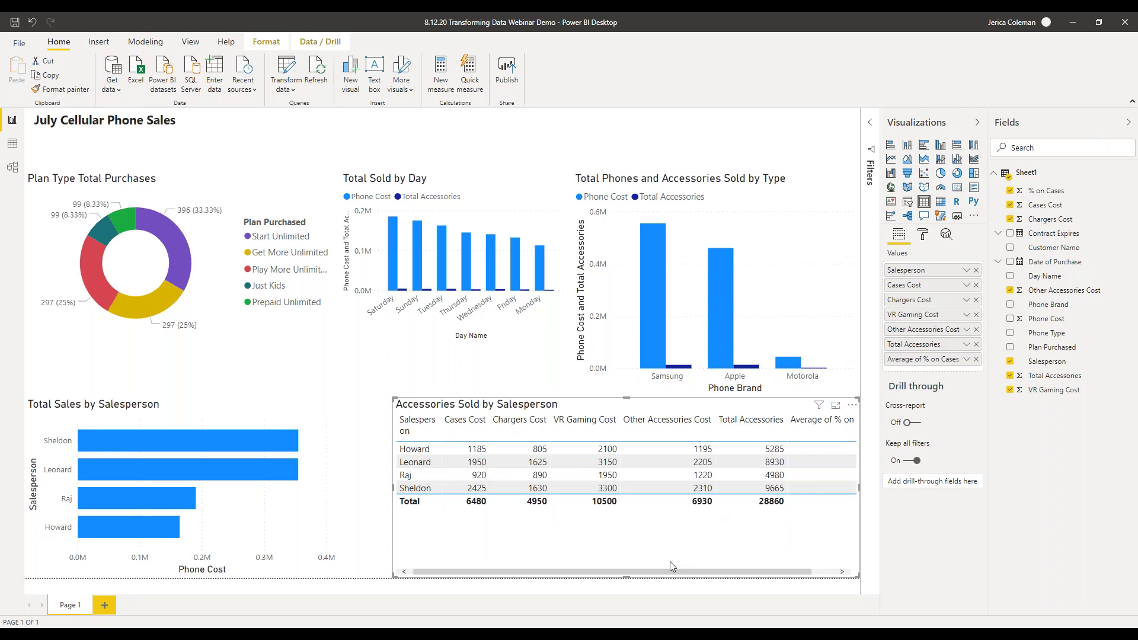
Step: Widen the Accessories Sold by Salesperson table to fit all its columns, and reduce its height by lowering its upper edge
{"action": "left_click_drag", "start_coordinate": [395, 488], "coordinate": [362, 488]}
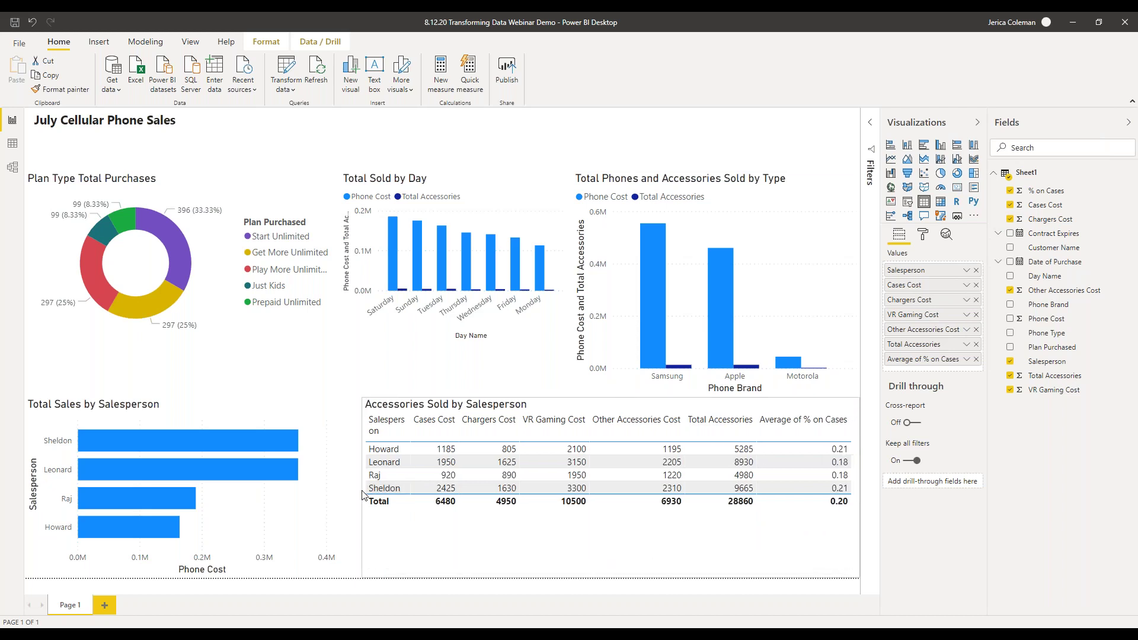
{"action": "left_click", "coordinate": [384, 384]}
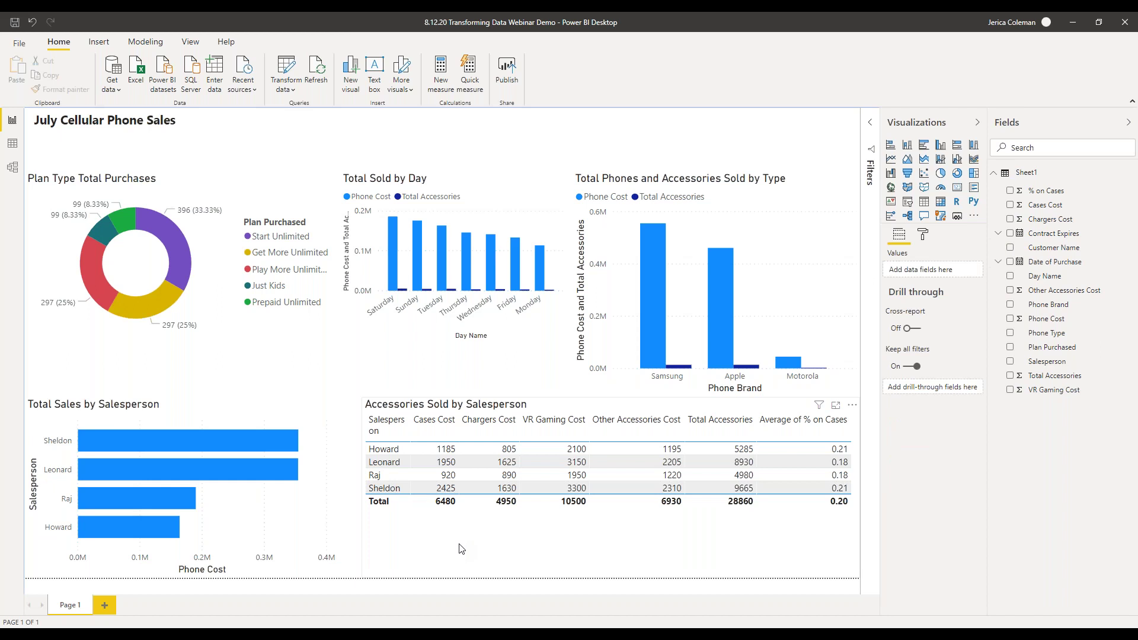
{"action": "left_click", "coordinate": [599, 420]}
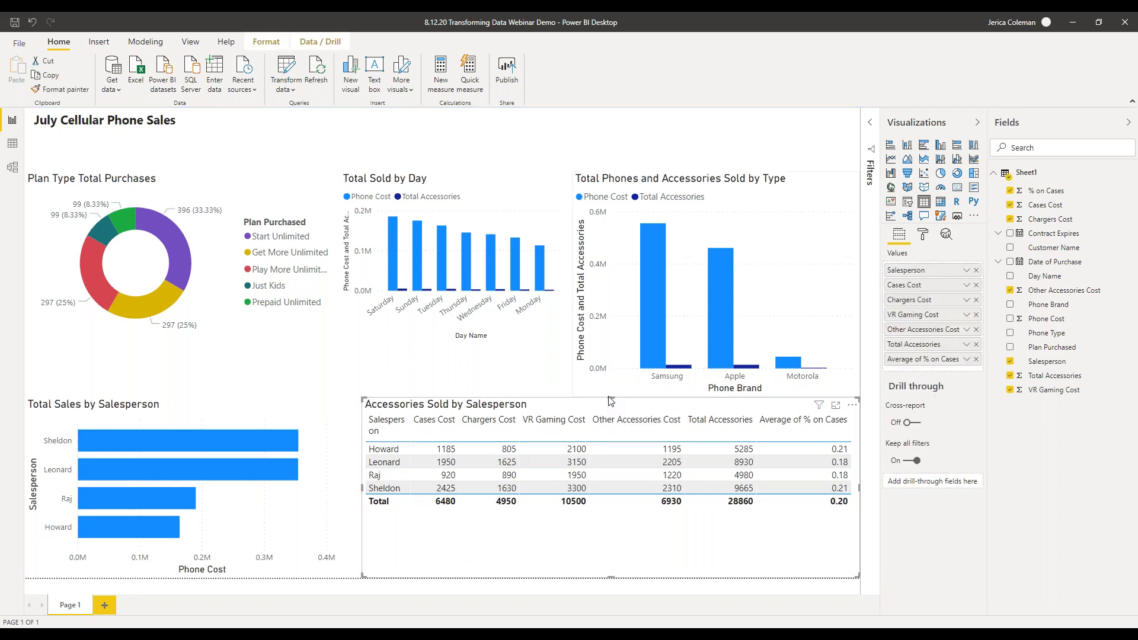
{"action": "left_click_drag", "start_coordinate": [611, 398], "coordinate": [612, 436]}
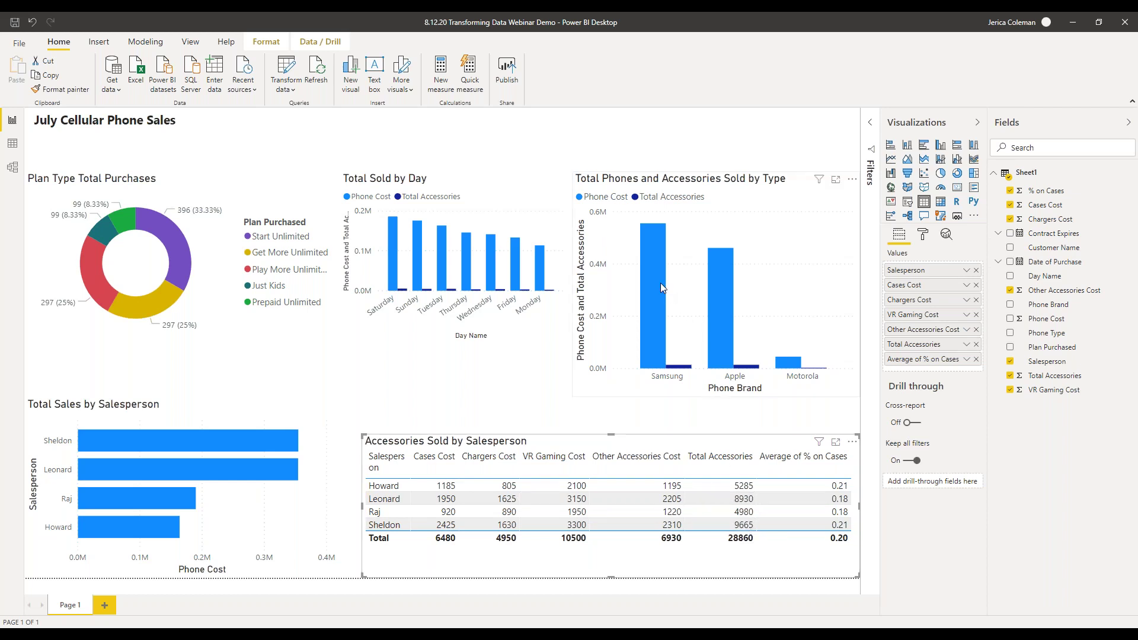
Step: Format the Cases Cost and Chargers Cost fields as Currency
{"action": "left_click", "coordinate": [1046, 210]}
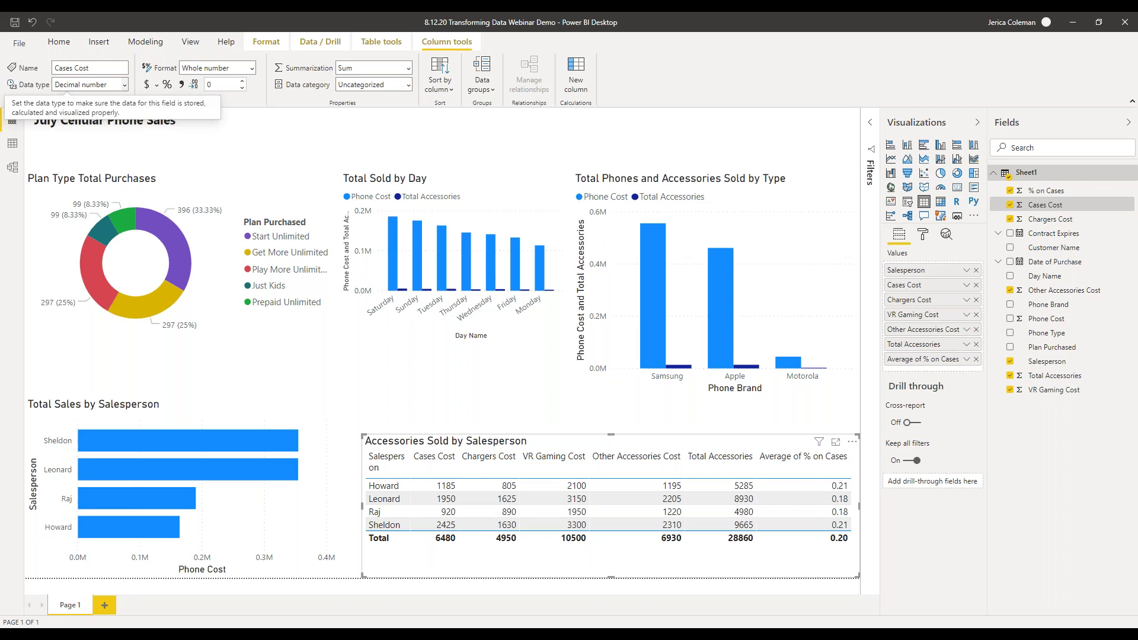
{"action": "left_click", "coordinate": [254, 72]}
{"action": "key", "text": "Escape"}
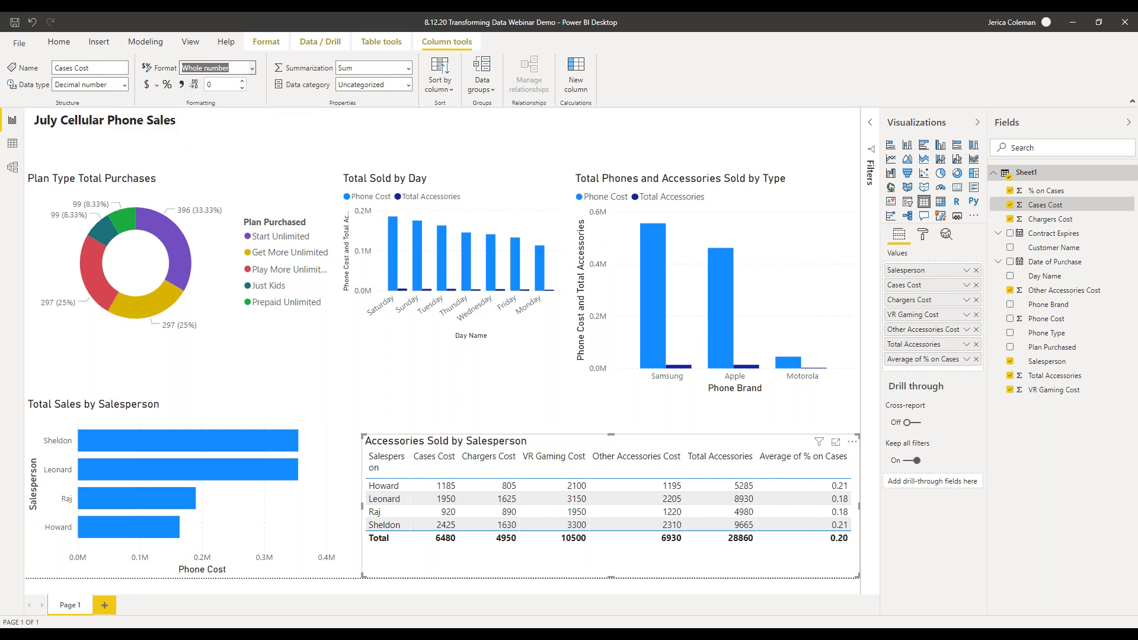
{"action": "type", "text": "cy"}
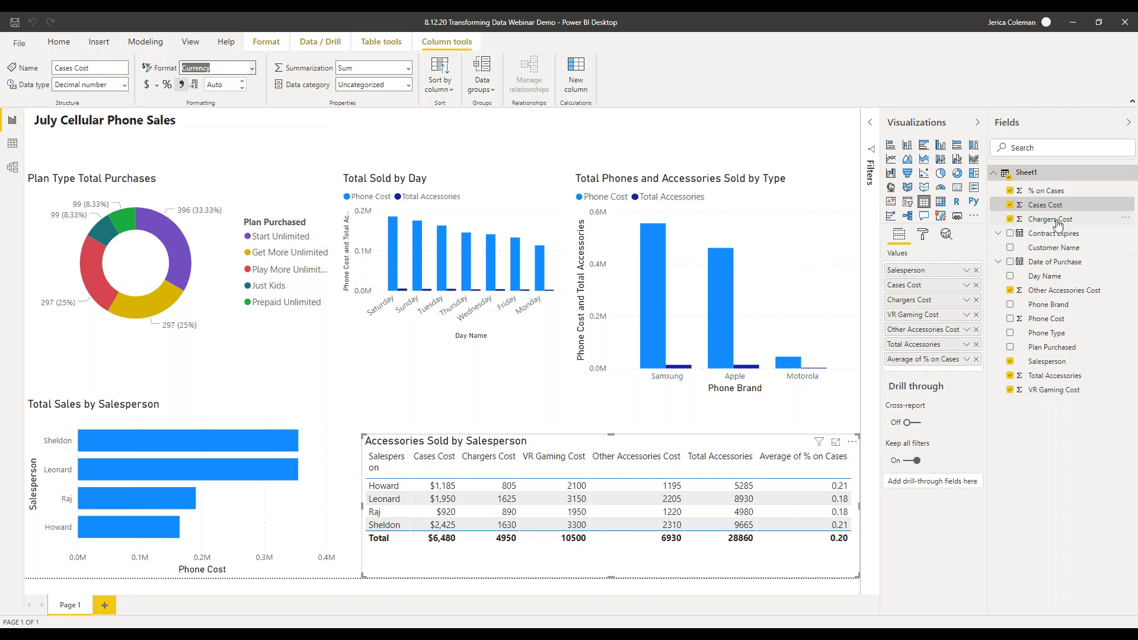
{"action": "left_click", "coordinate": [1054, 221]}
{"action": "left_click", "coordinate": [252, 69]}
{"action": "left_click", "coordinate": [220, 99]}
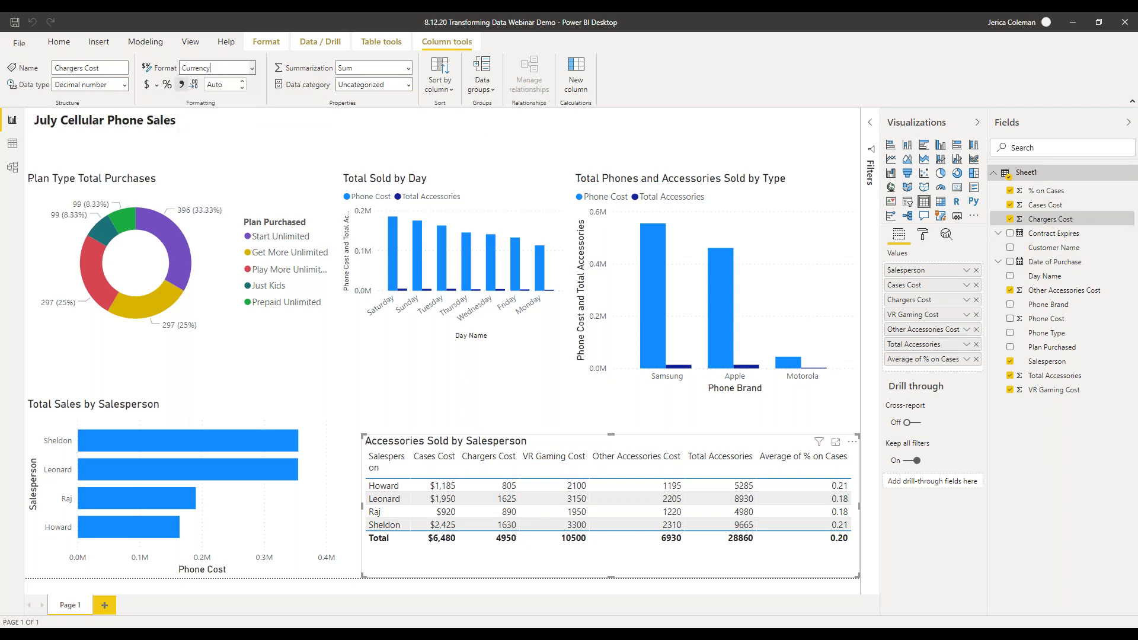
Step: Format the Other Accessories Cost and Phone Cost fields as Currency
{"action": "left_click", "coordinate": [1057, 291]}
{"action": "left_click", "coordinate": [252, 69]}
{"action": "left_click", "coordinate": [209, 111]}
{"action": "left_click", "coordinate": [1048, 319]}
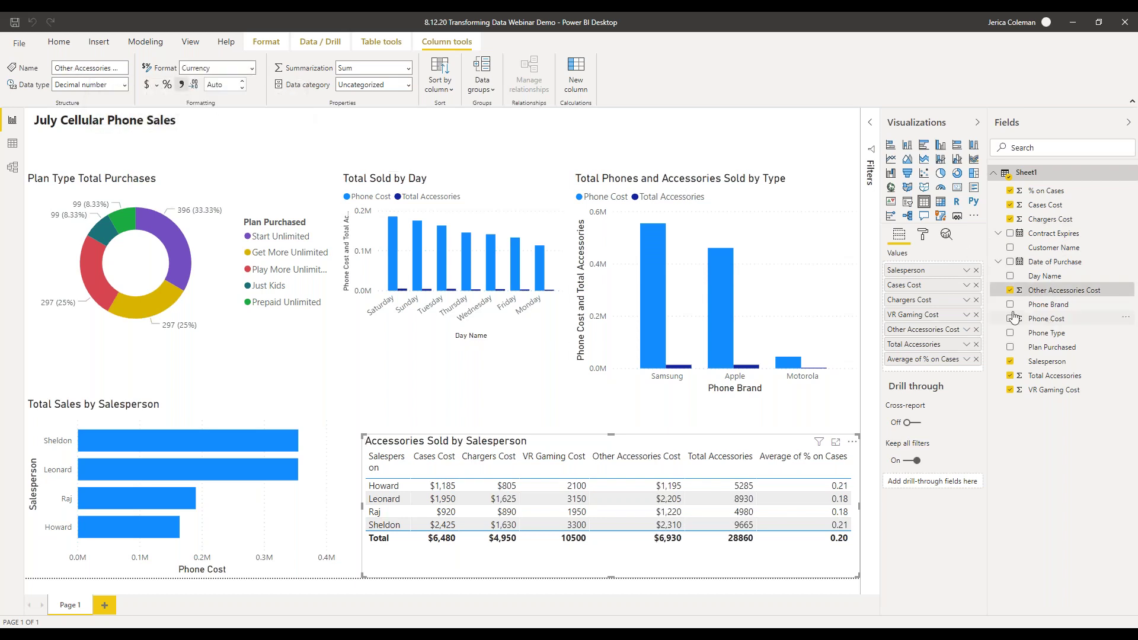
{"action": "left_click", "coordinate": [251, 68]}
{"action": "left_click", "coordinate": [237, 112]}
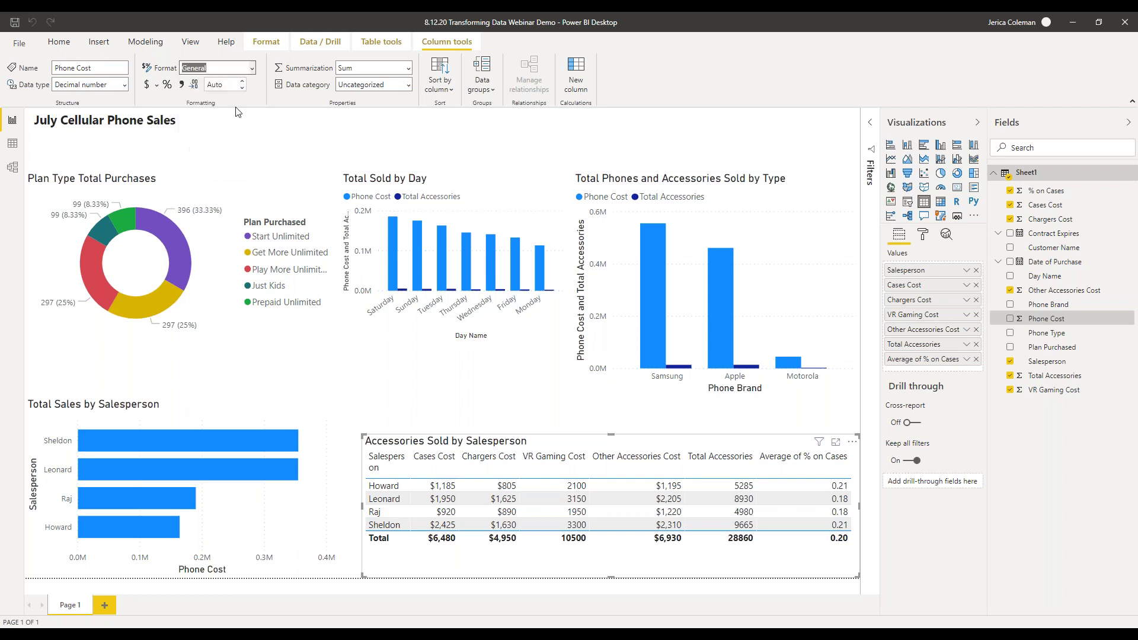
Step: Format the VR Gaming Cost and Total Accessories fields as Currency
{"action": "left_click", "coordinate": [1052, 391]}
{"action": "left_click", "coordinate": [252, 68]}
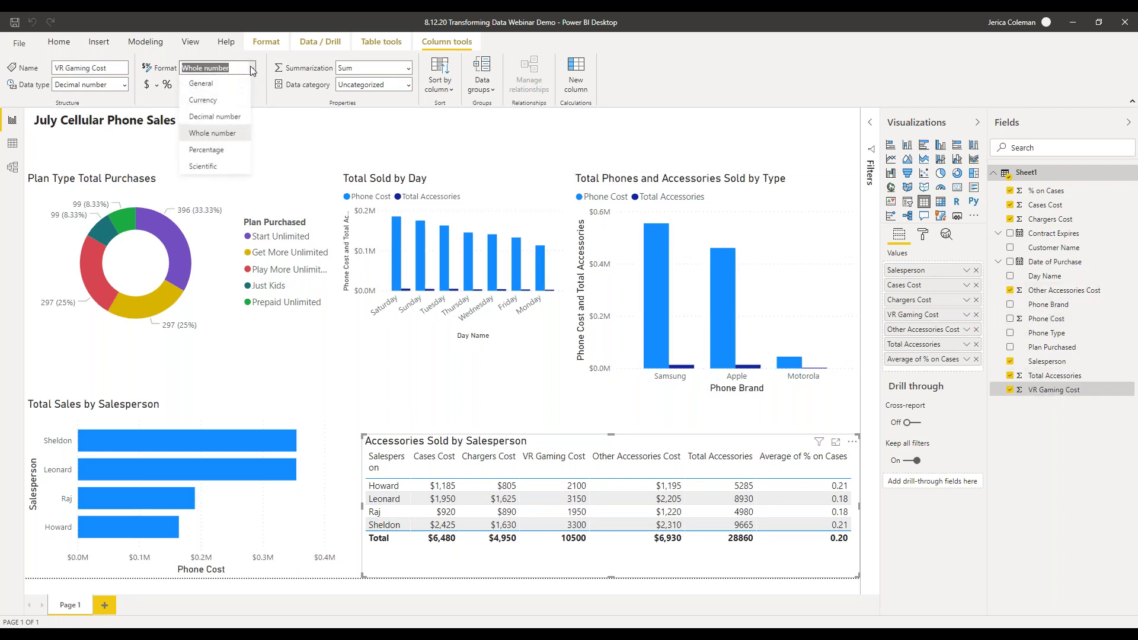
{"action": "left_click", "coordinate": [203, 100]}
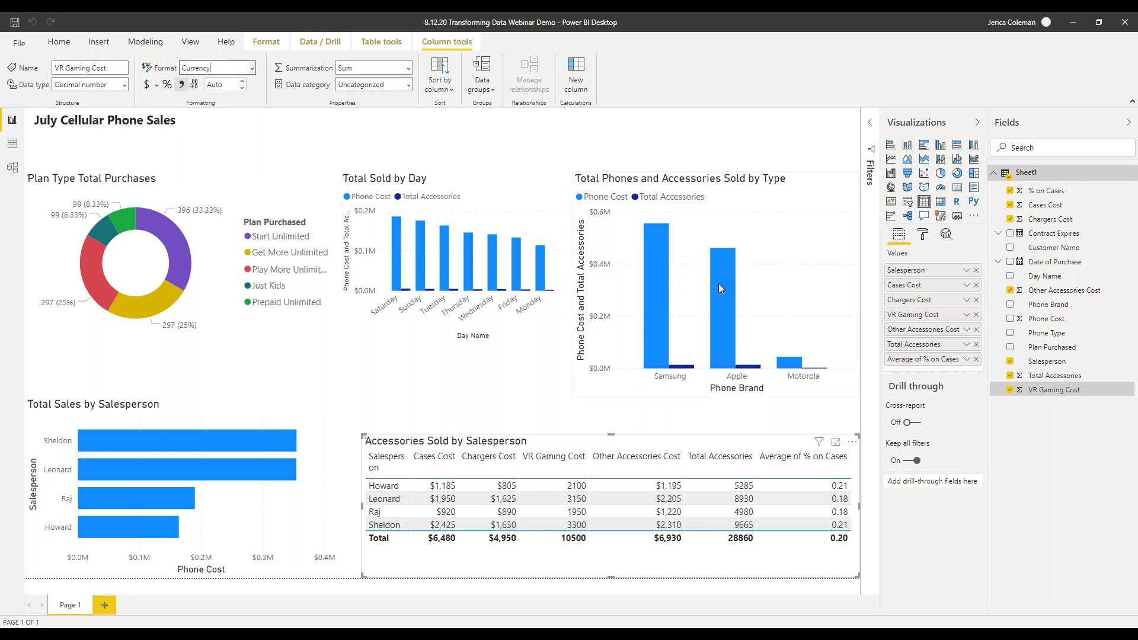
{"action": "left_click", "coordinate": [1048, 380]}
{"action": "left_click", "coordinate": [253, 69]}
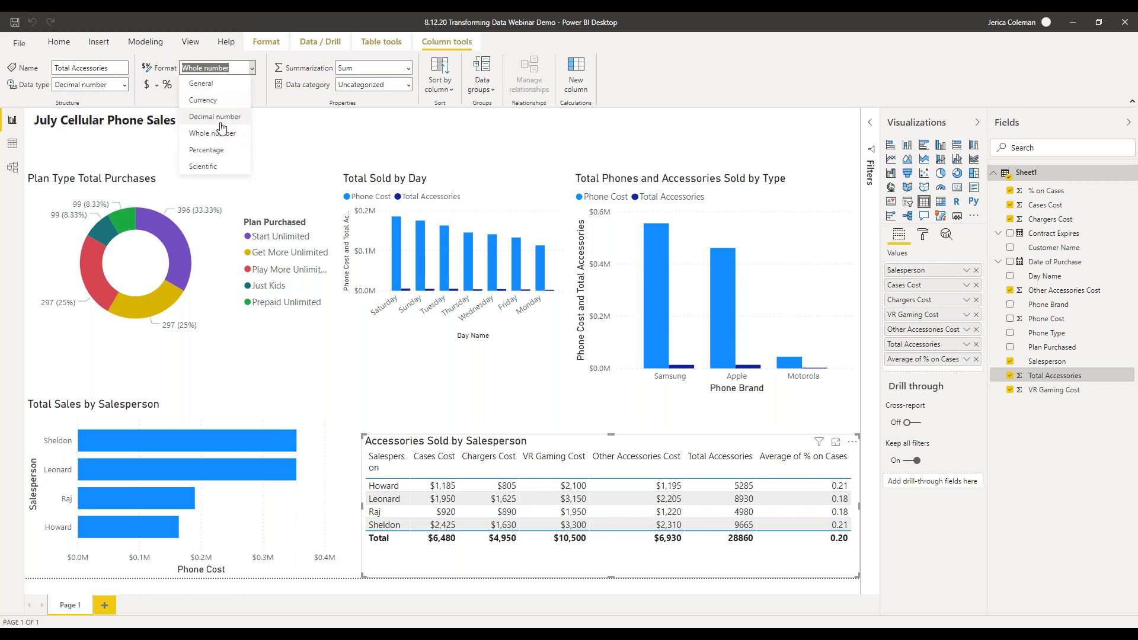
{"action": "key", "text": "Escape"}
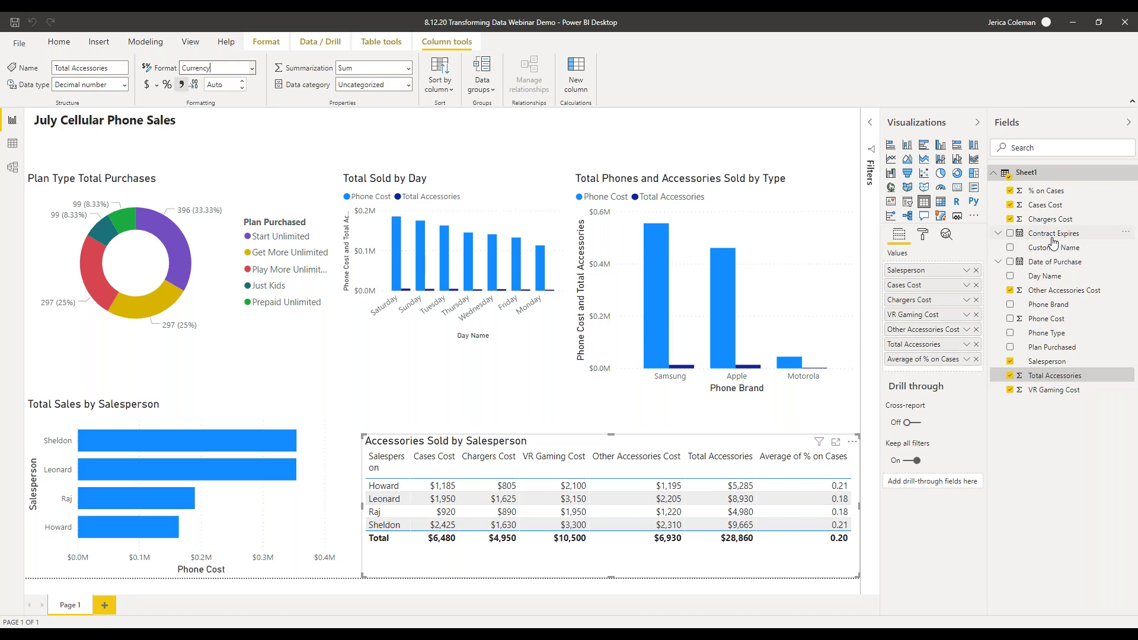
Step: Set the Date of Purchase field's date format to *3/14/2001 (m/d/yyyy) and deselect the table
{"action": "left_click", "coordinate": [1053, 264]}
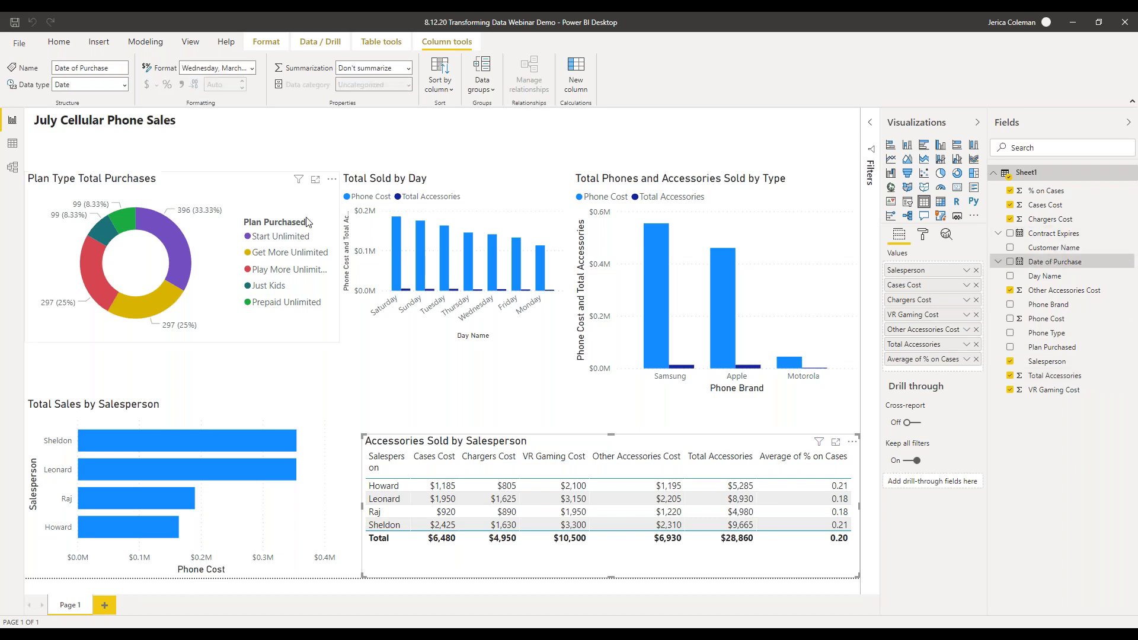
{"action": "left_click", "coordinate": [253, 69]}
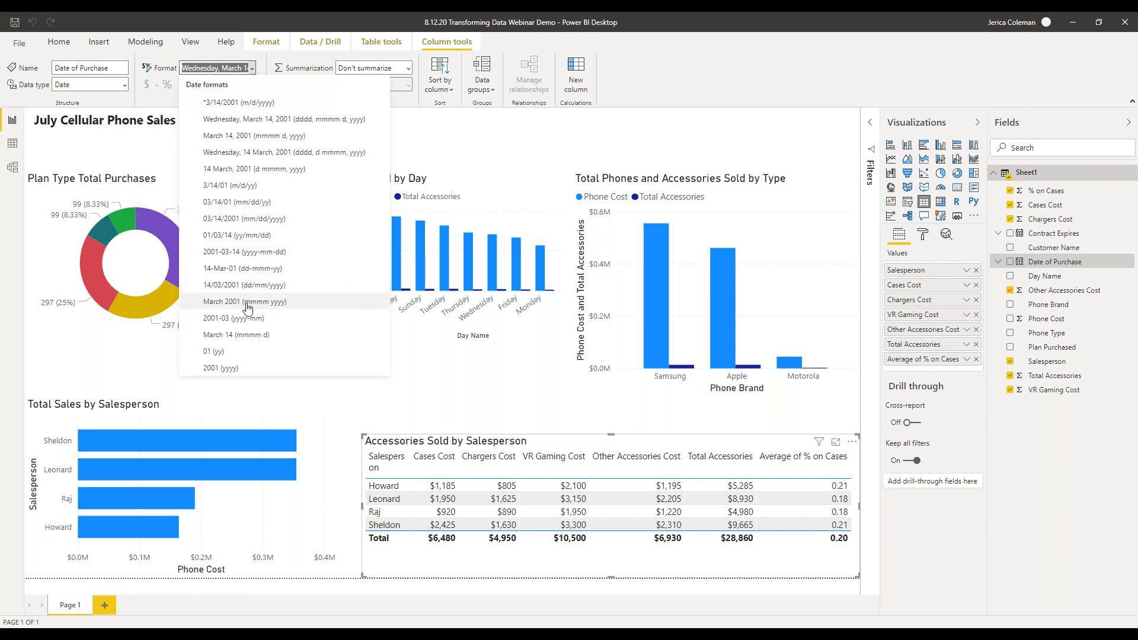
{"action": "left_click", "coordinate": [237, 117]}
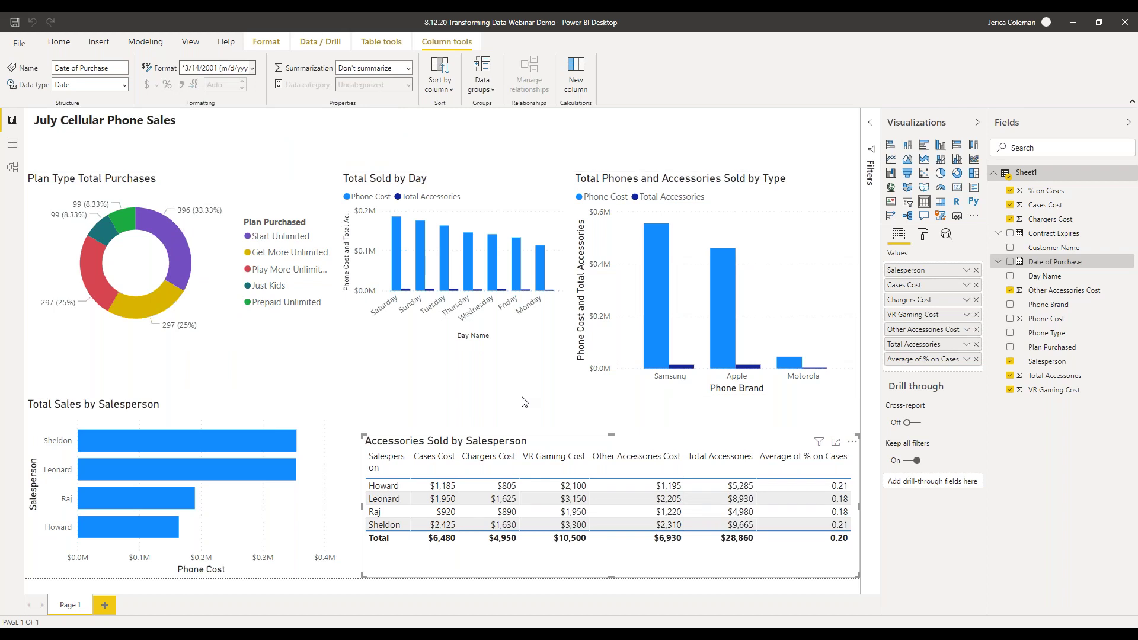
{"action": "left_click", "coordinate": [450, 379]}
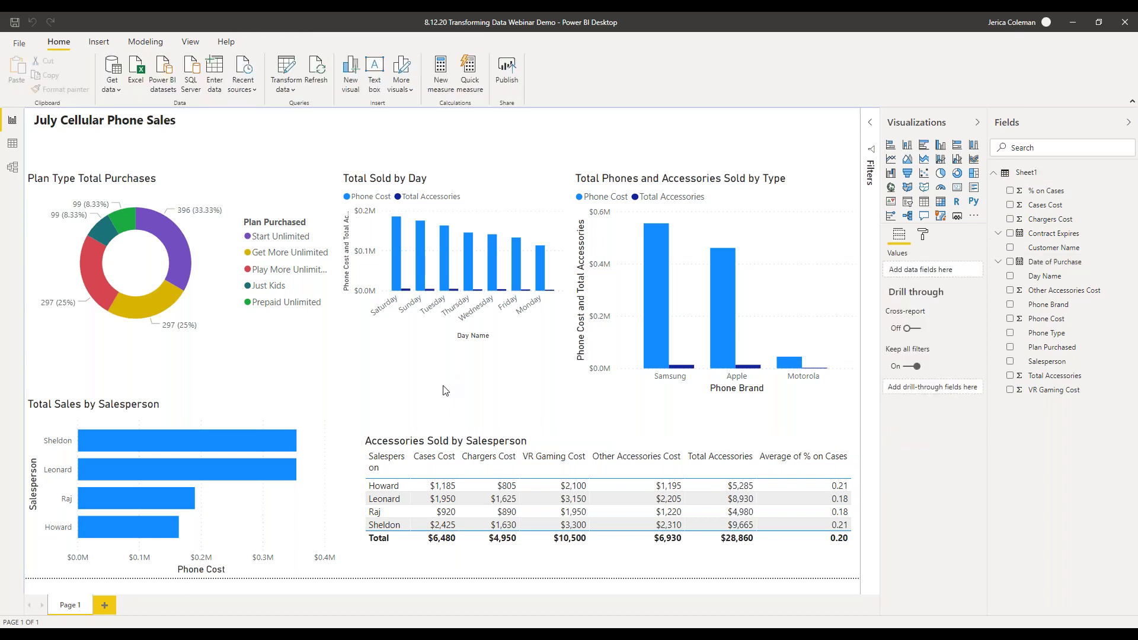